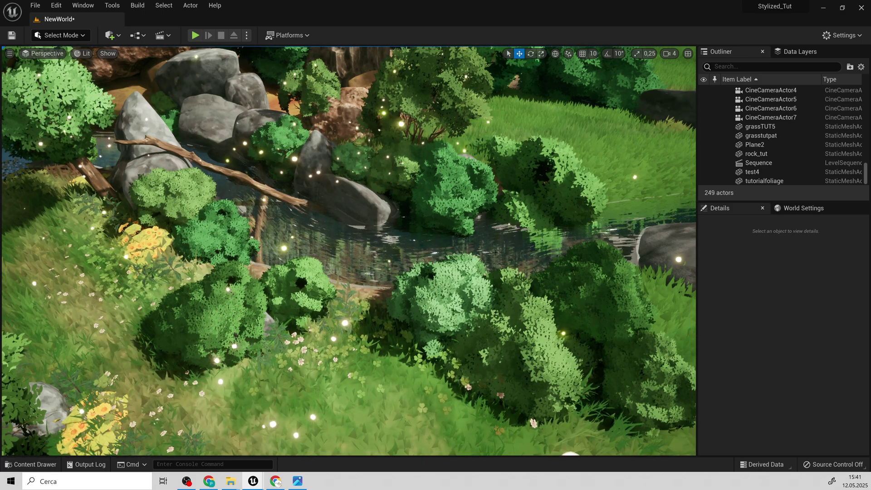
Apply NewMaterial to the dark green foreground bush, move it toward the stream, and select the bush behind it.
click(760, 411)
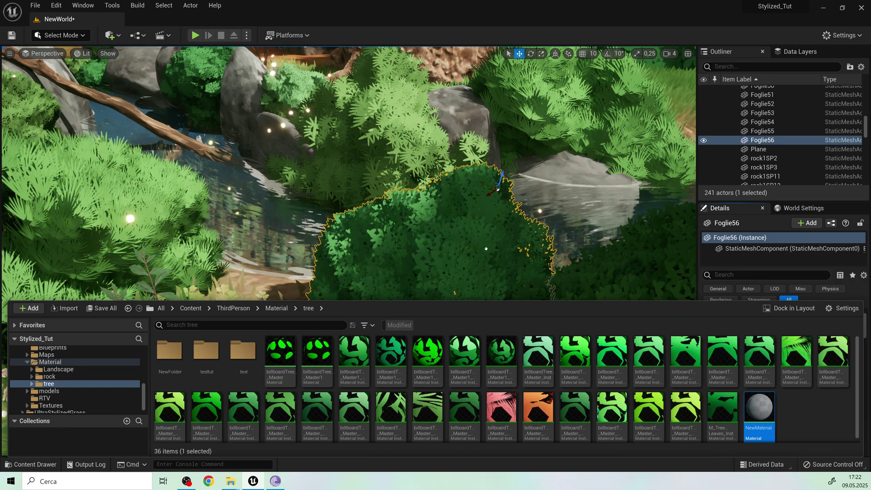
drag(453, 244, 467, 229)
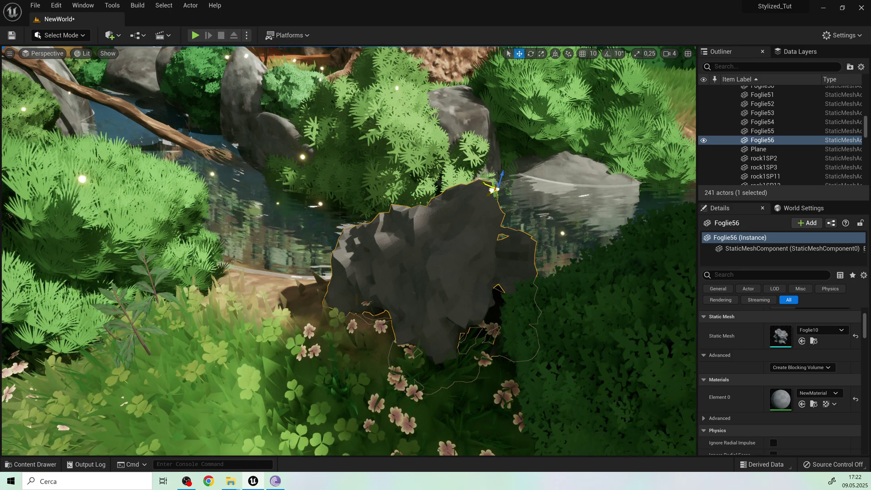
drag(498, 189, 376, 58)
click(407, 93)
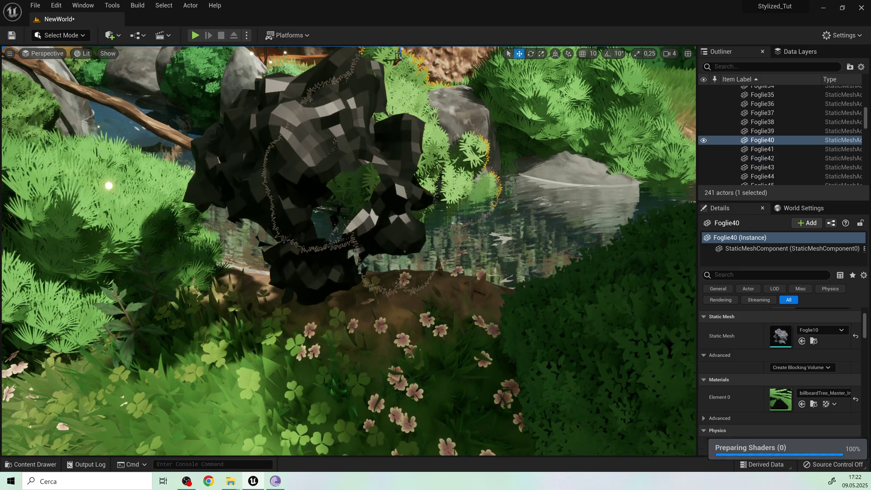
right_drag(407, 93, 396, 89)
key(Escape)
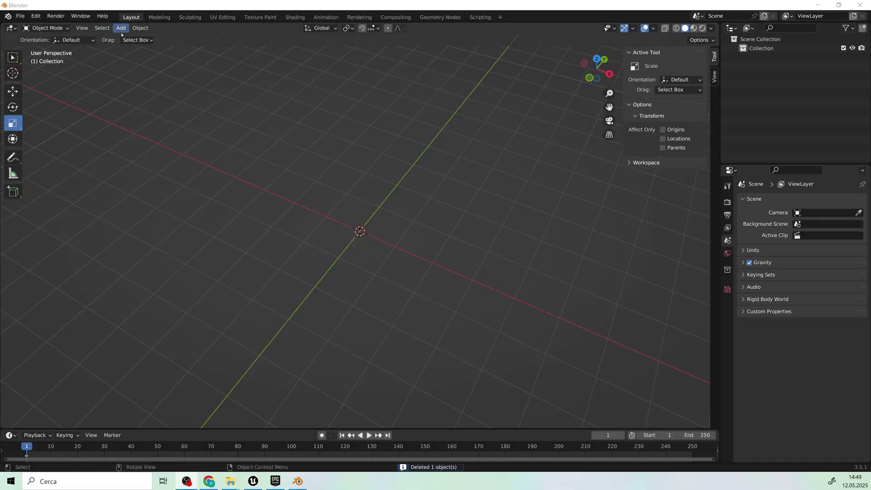
Add a cube mesh at the origin and raise it about 0.98 m along Z.
click(121, 29)
mouse_move(128, 39)
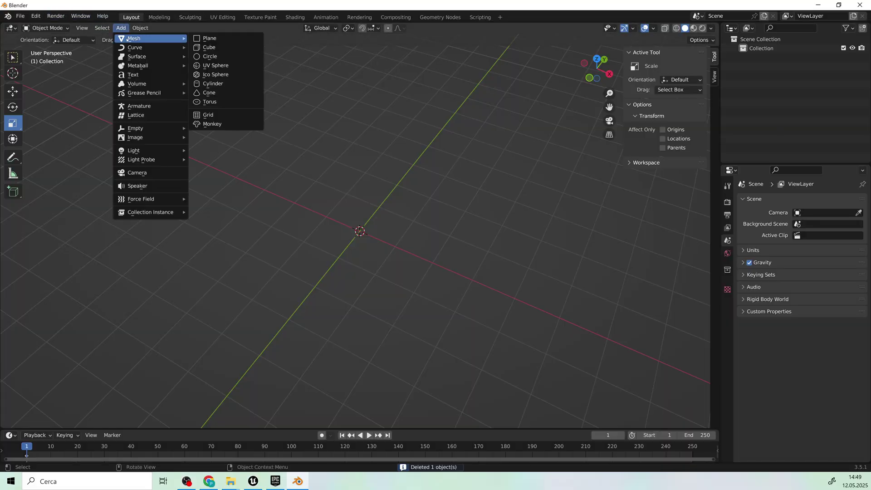
click(208, 47)
middle_drag(417, 191, 449, 143)
middle_drag(503, 278, 366, 203)
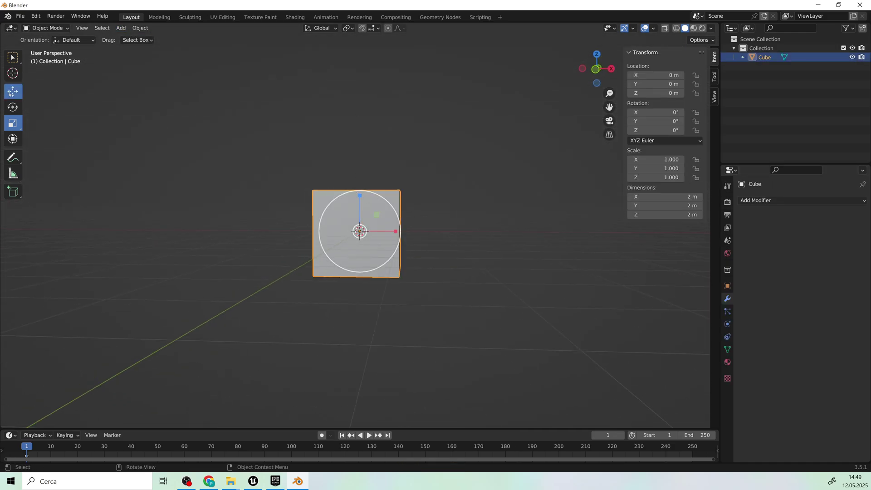
click(11, 93)
drag(360, 200, 361, 159)
middle_drag(414, 183, 422, 198)
Check the Sapling Tree Gen add-on in the preferences and add a Sapling Tree Gen curve to the scene.
click(35, 16)
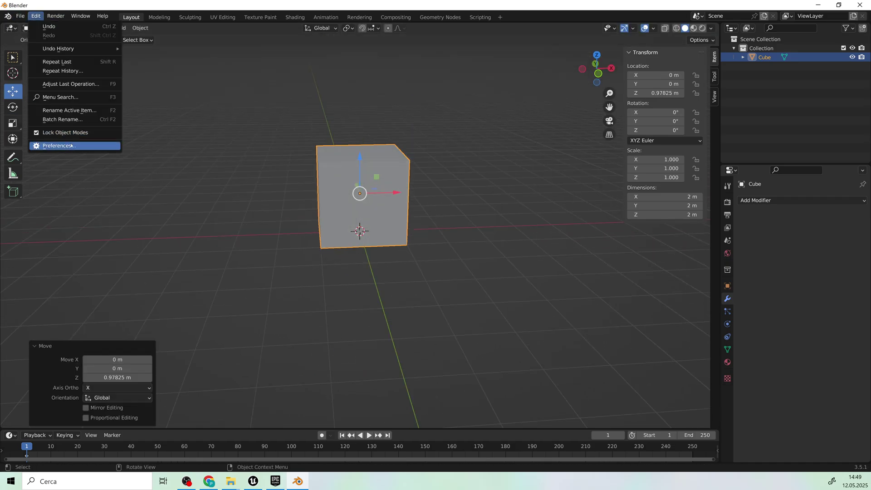
click(50, 144)
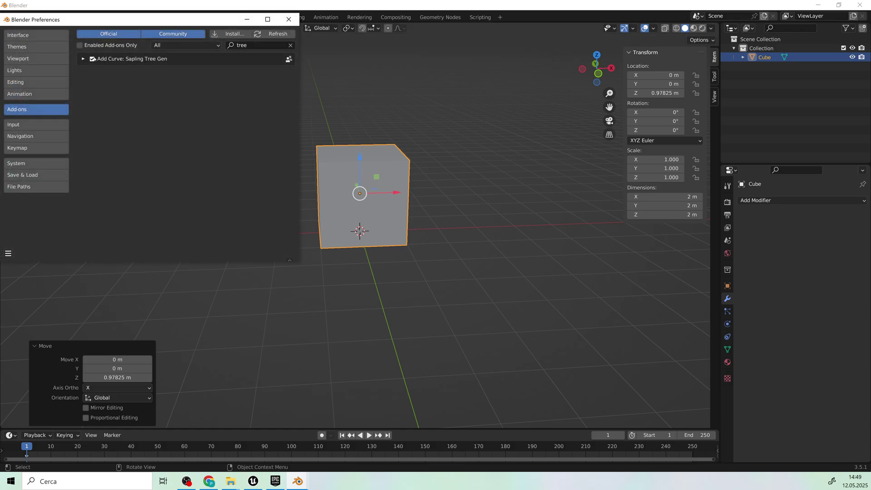
click(287, 20)
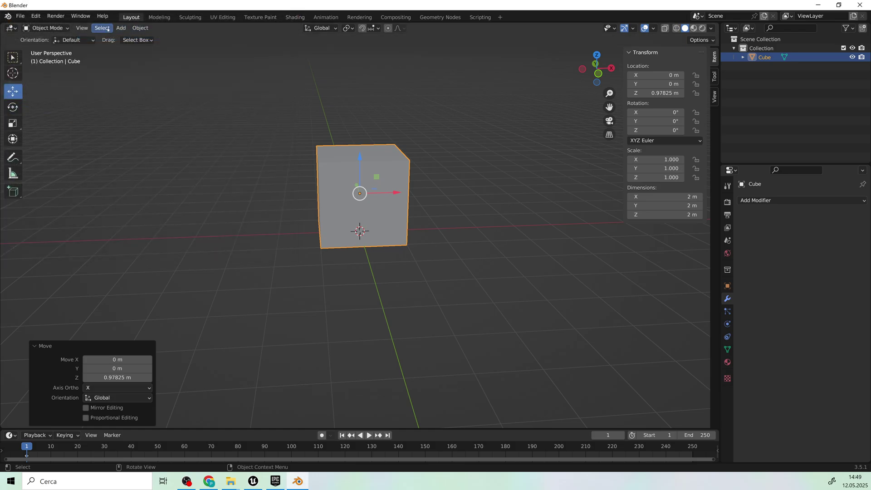
click(125, 29)
mouse_move(173, 48)
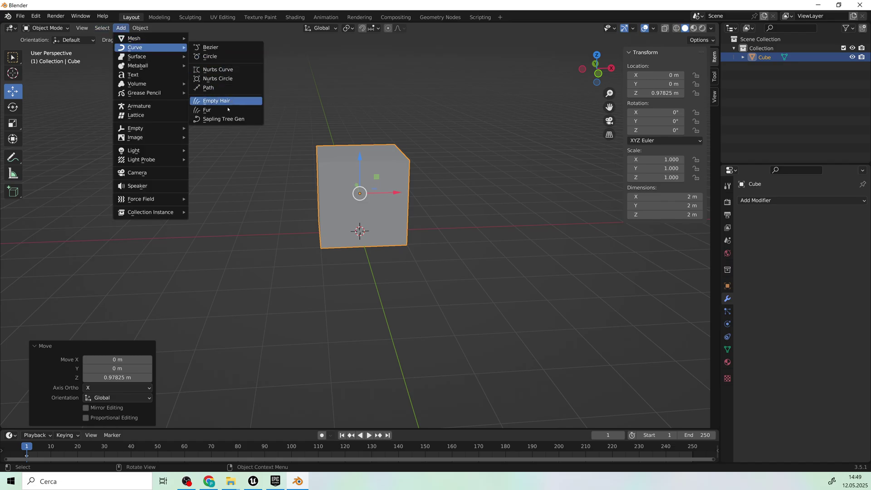
click(220, 120)
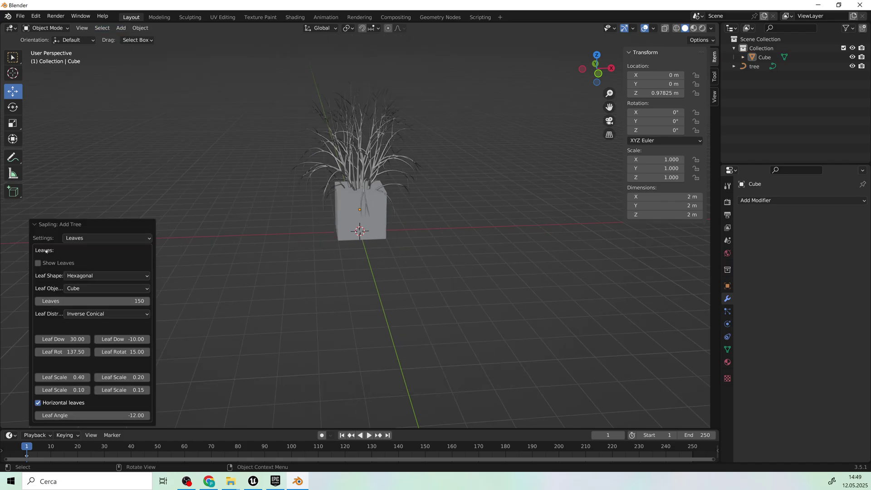
Turn on the sapling's leaves, set their shape to Rectangular, and increase the leaf scale for wider leaves.
click(107, 238)
click(91, 298)
click(38, 263)
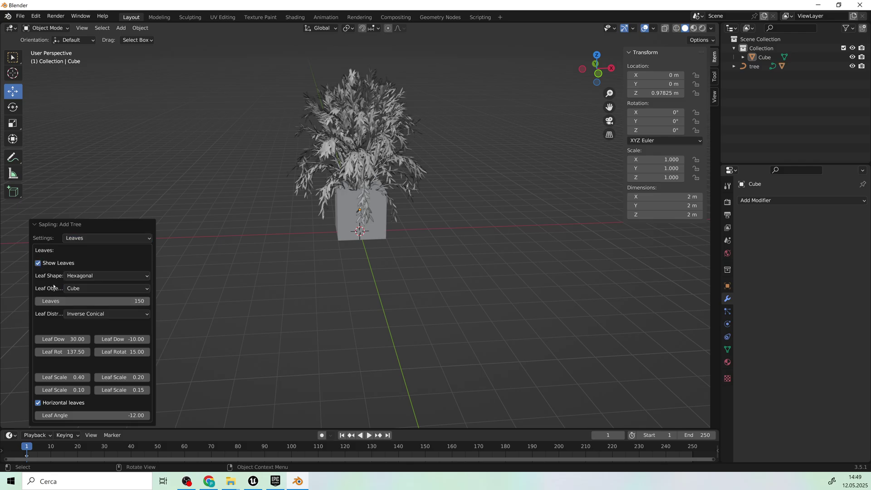
click(86, 276)
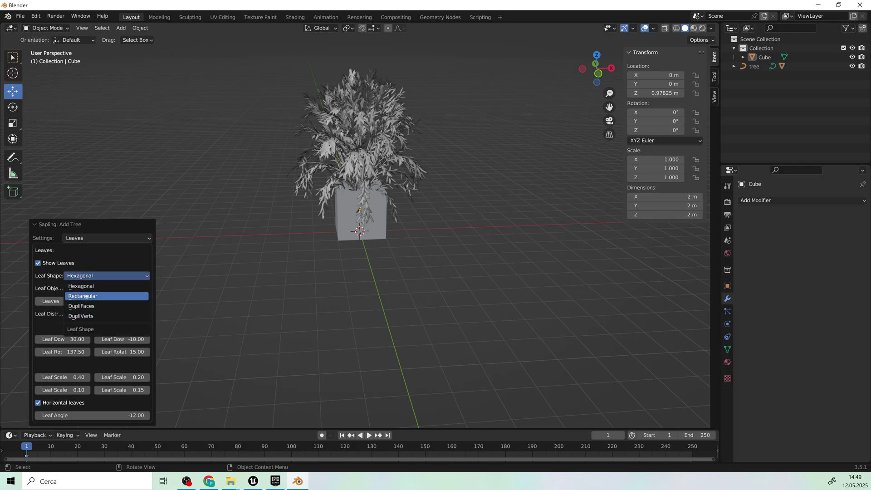
click(87, 296)
scroll(165, 323, up, 5)
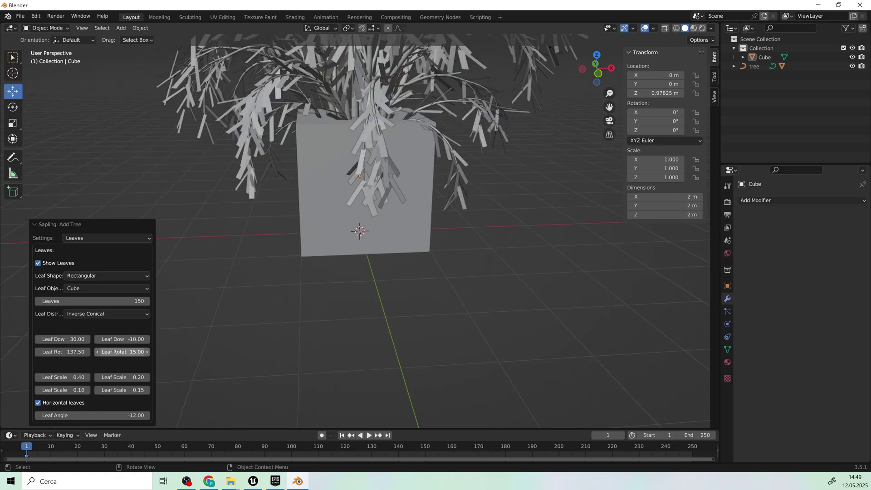
drag(122, 378, 150, 378)
scroll(347, 268, down, 3)
middle_drag(347, 265, 408, 165)
Lower the leaves about 3.56 m along Z and delete the bare tree branches.
click(312, 126)
scroll(405, 165, up, 5)
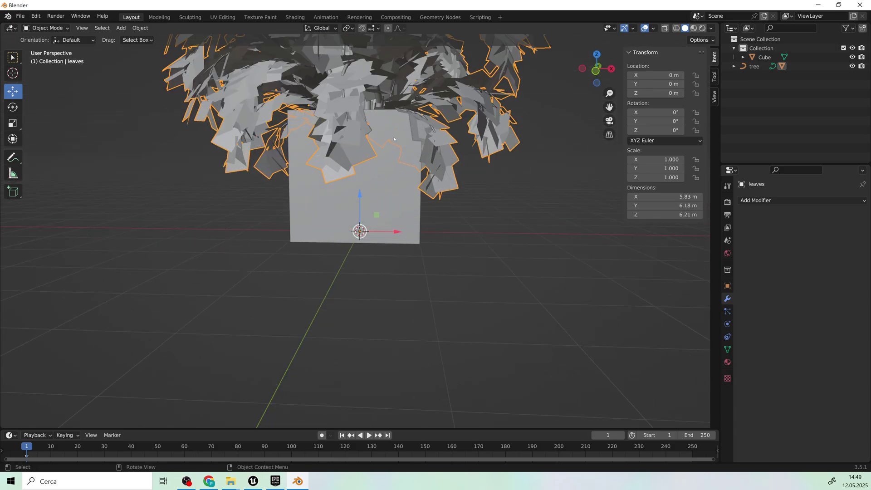
scroll(374, 192, down, 2)
drag(359, 194, 345, 332)
click(388, 75)
key(Delete)
Scale the leaves uniformly to about 0.504 and raise them around the cube to Z about -0.87 m.
click(375, 181)
click(11, 126)
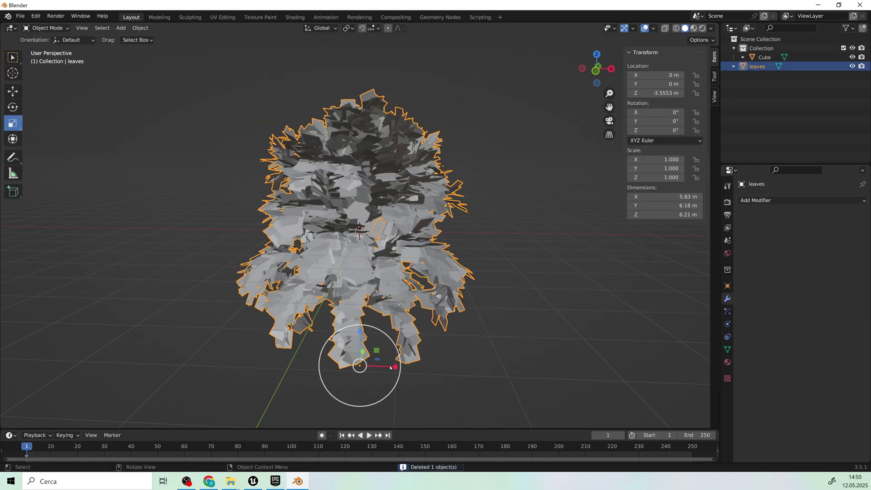
drag(390, 335, 364, 238)
click(12, 91)
middle_drag(505, 137, 463, 127)
scroll(509, 234, up, 3)
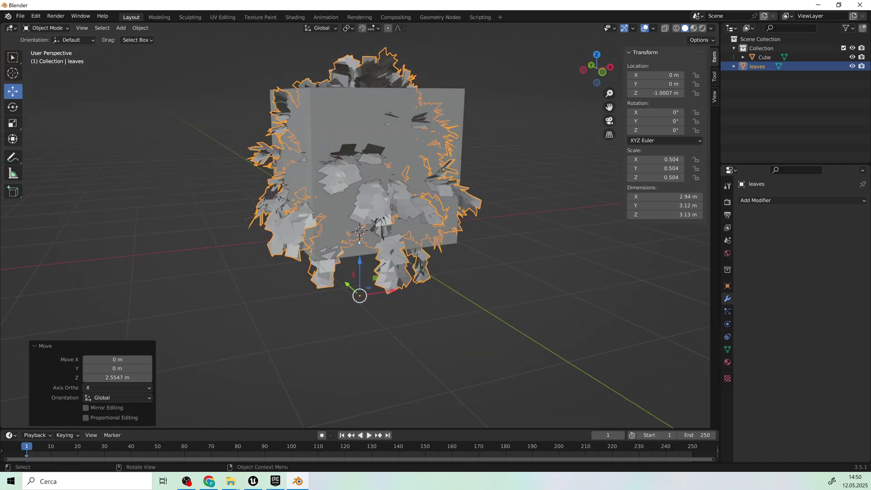
drag(360, 272, 360, 265)
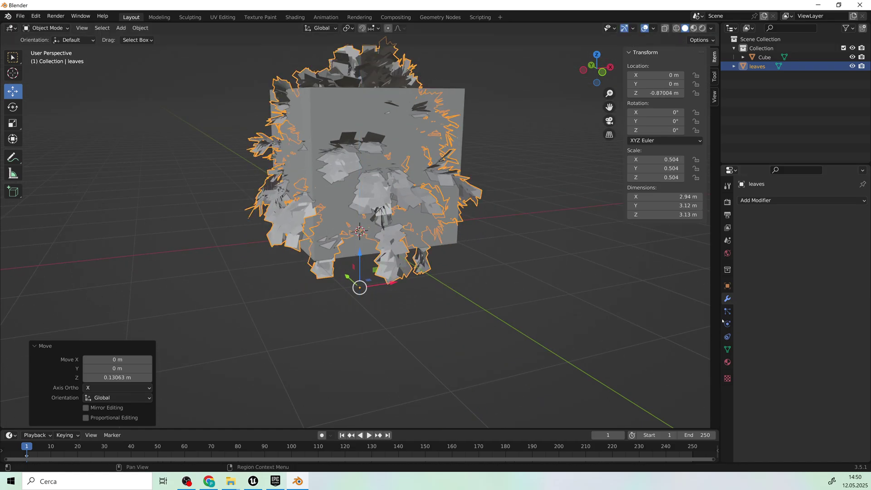
Add a Voxel Remesh modifier to the leaves and set its voxel size to about 0.212 m.
click(751, 202)
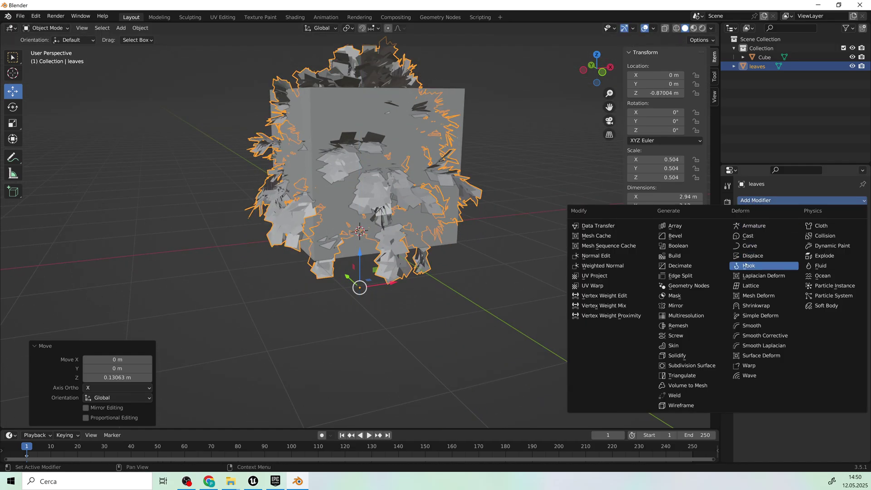
click(673, 326)
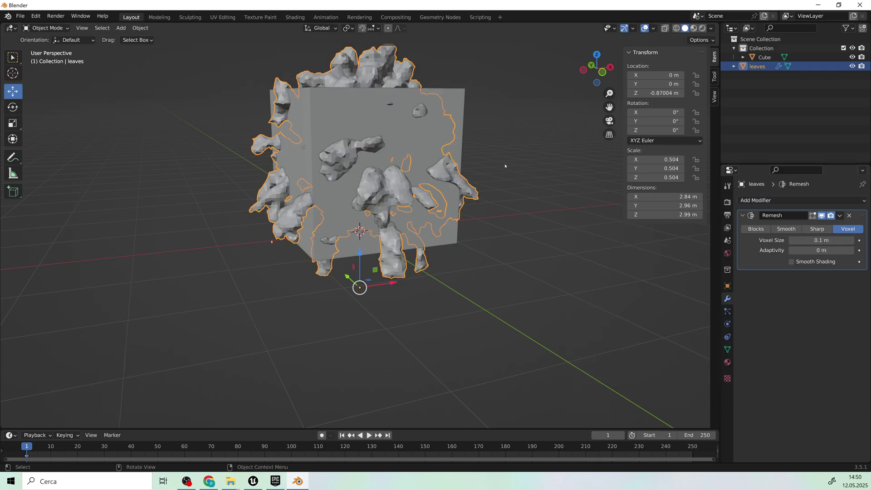
middle_drag(453, 218, 509, 245)
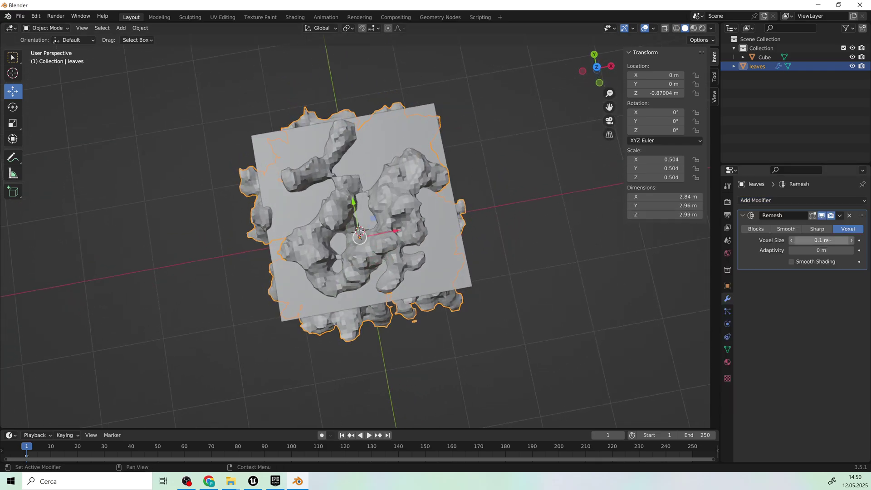
drag(822, 240, 850, 240)
Delete the reference cube and reselect the leaves mesh.
middle_drag(396, 233, 461, 164)
click(416, 146)
key(Delete)
click(374, 145)
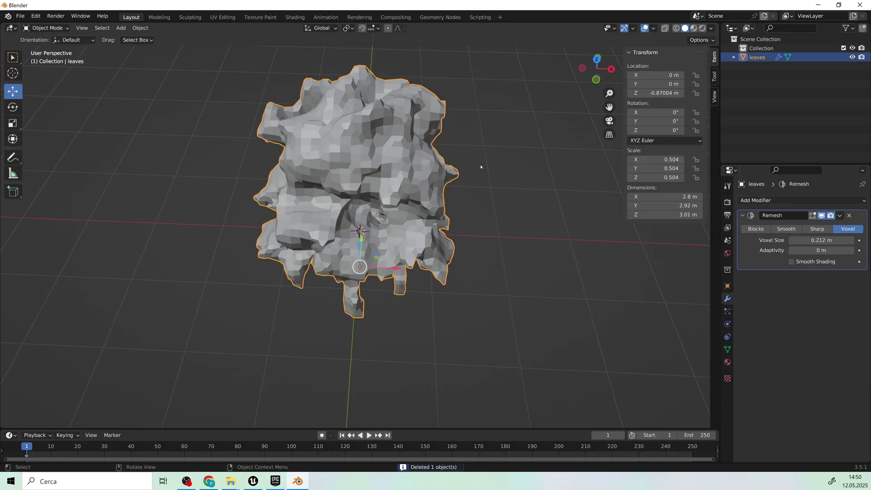
Adjust the Remesh voxel size on the leaves to 0.266 m, checking the mesh from the side and above.
mouse_move(506, 227)
middle_down()
mouse_move(504, 268)
mouse_move(506, 229)
middle_up()
drag(831, 243, 834, 244)
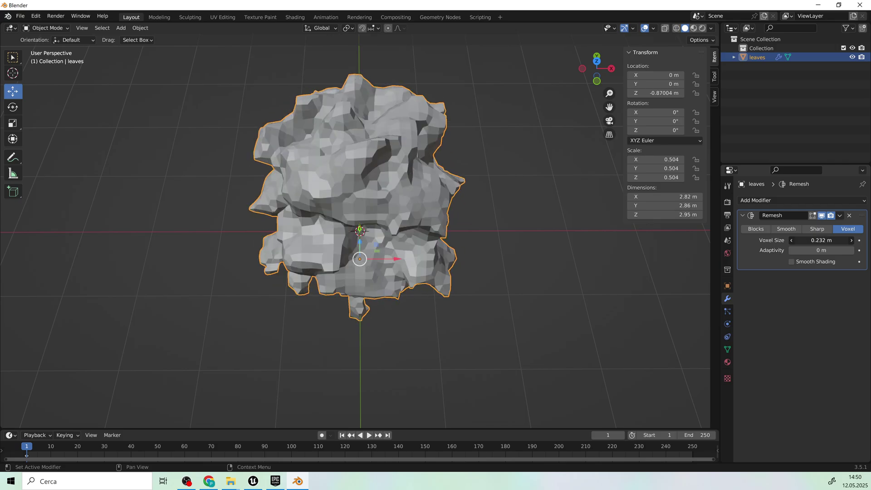
drag(821, 242, 810, 242)
middle_drag(490, 186, 338, 119)
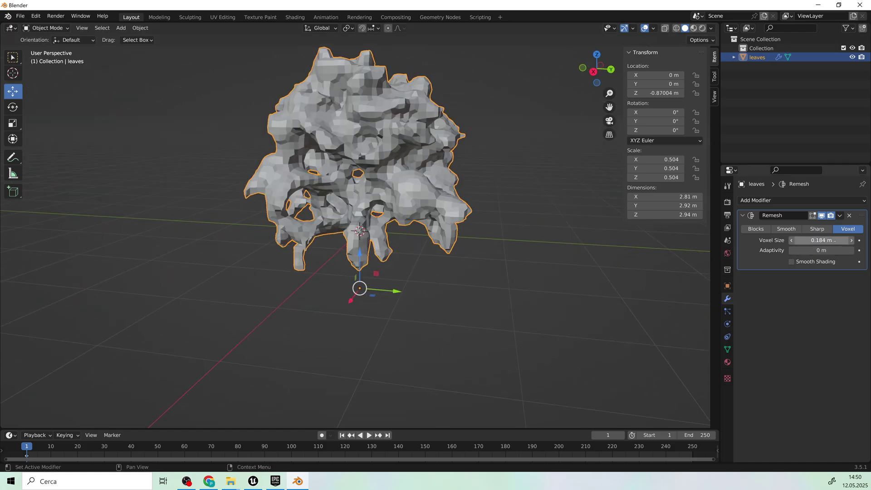
drag(821, 240, 849, 241)
middle_drag(486, 173, 492, 251)
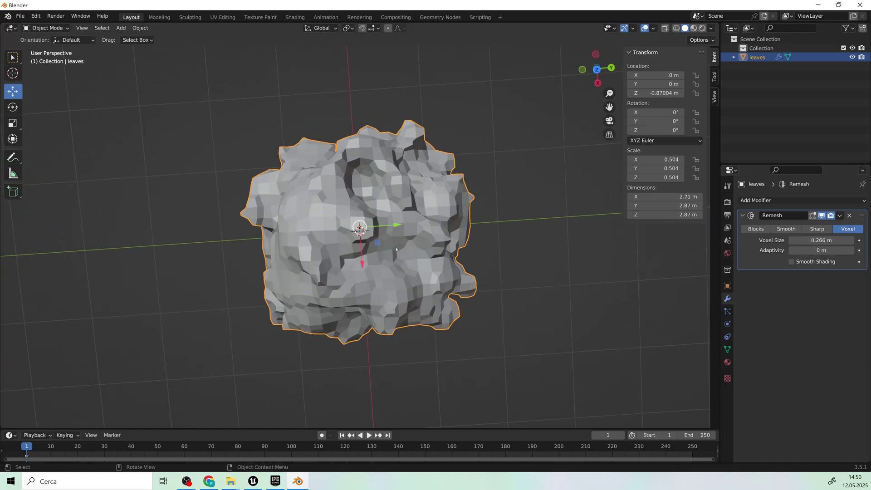
middle_drag(329, 233, 325, 223)
Measure the size of individual faces on the leaves mesh from the top view and delete the extra ruler.
click(598, 69)
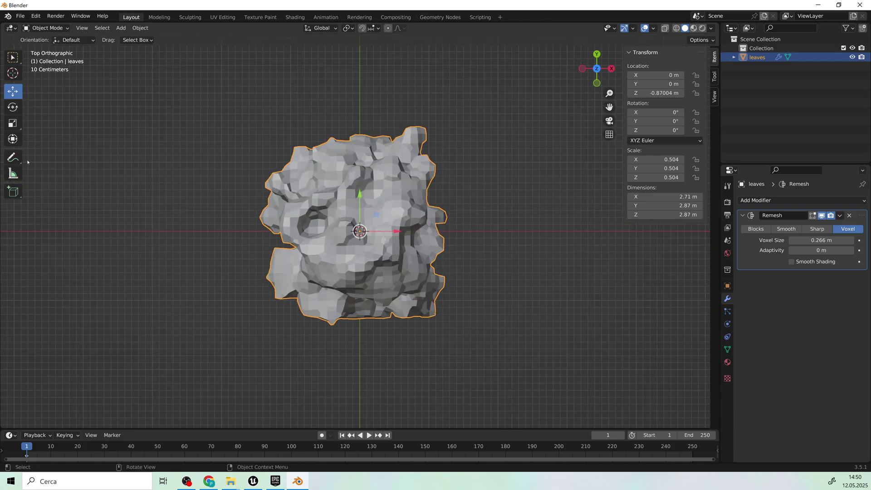
click(13, 173)
scroll(278, 202, up, 2)
scroll(414, 188, up, 2)
drag(416, 185, 415, 202)
drag(457, 126, 457, 143)
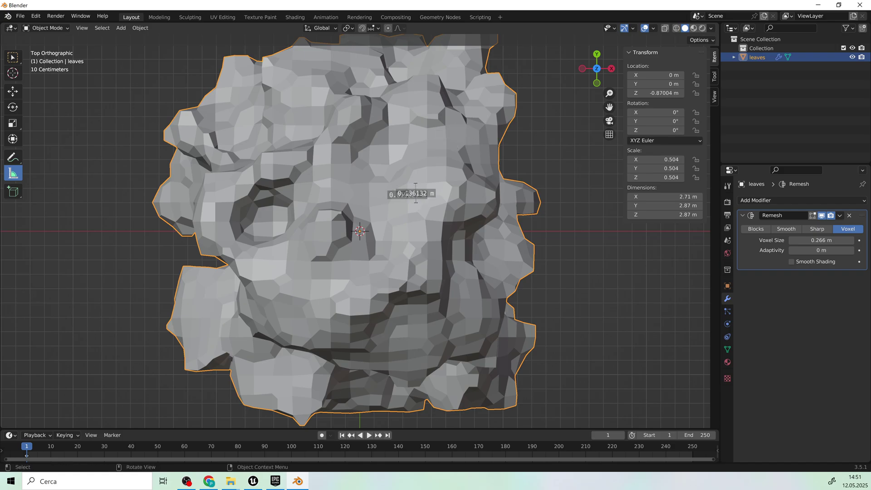
key(Delete)
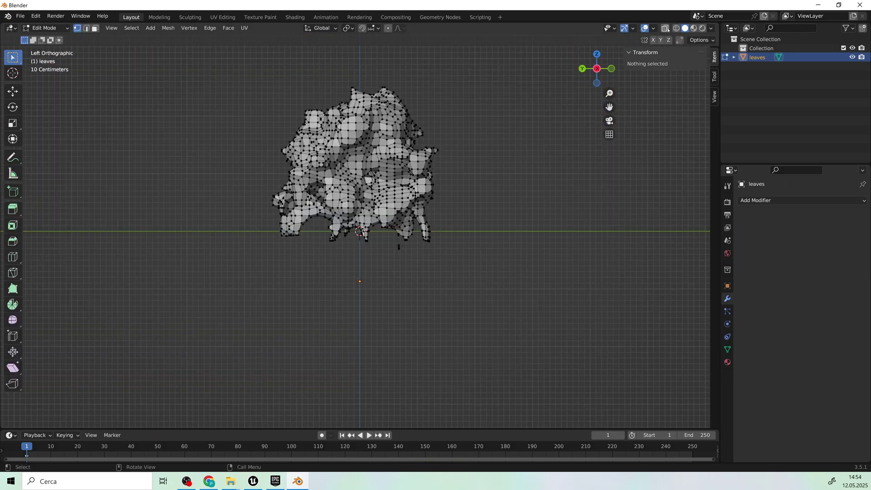
Using X-ray, delete the leaves mesh's faces below the ground line and return to Object Mode with X-ray off.
click(665, 28)
drag(518, 312, 216, 227)
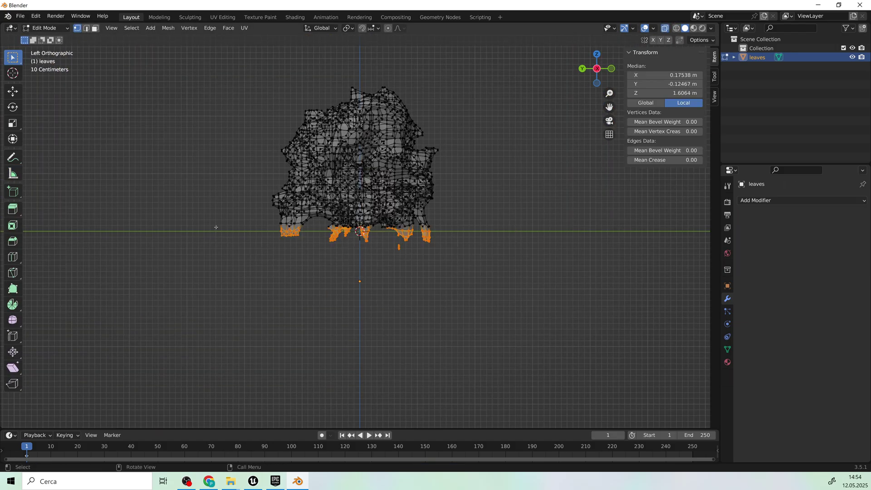
key(x)
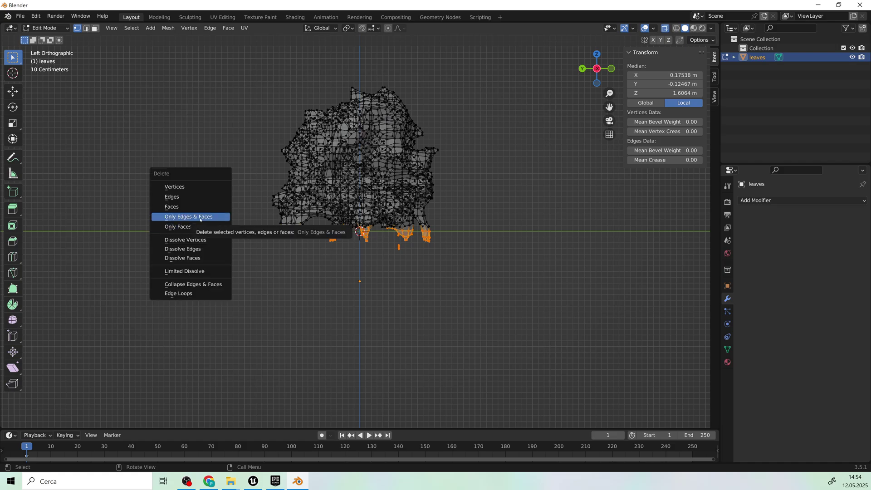
click(190, 207)
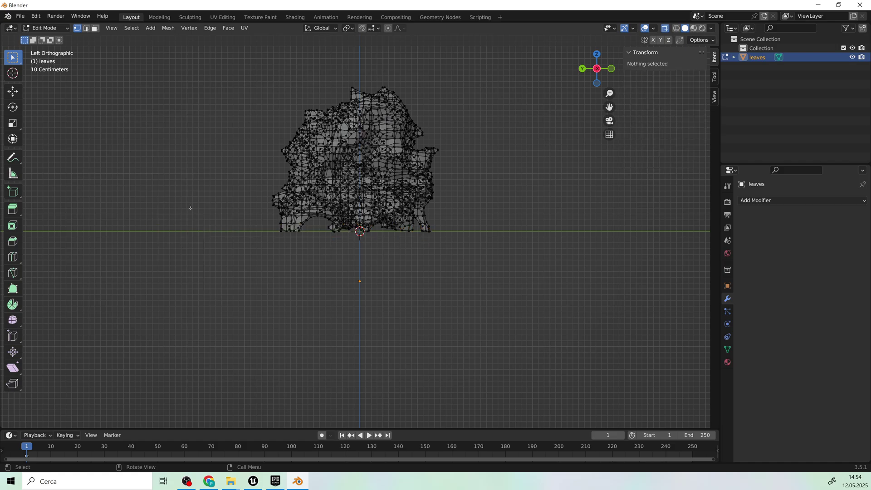
middle_drag(368, 204, 266, 220)
click(46, 27)
click(50, 38)
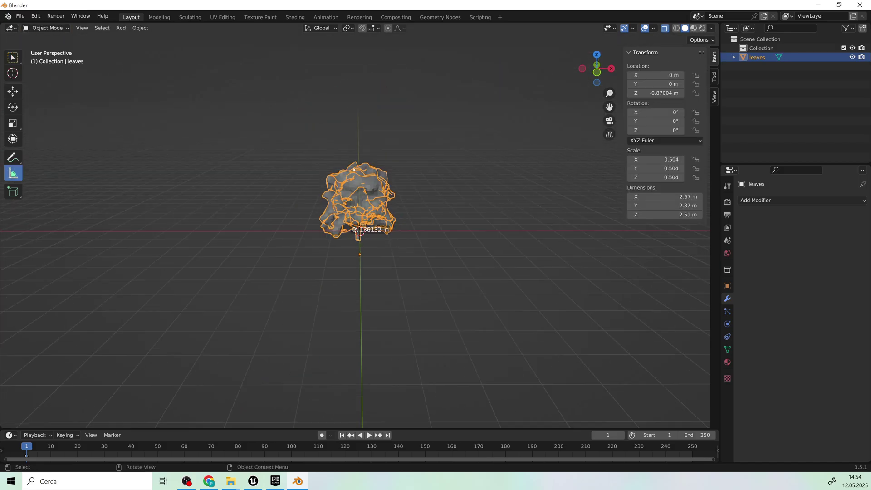
click(665, 28)
Examine the trimmed leaves mesh from several sides, focusing on its underside.
scroll(432, 171, up, 4)
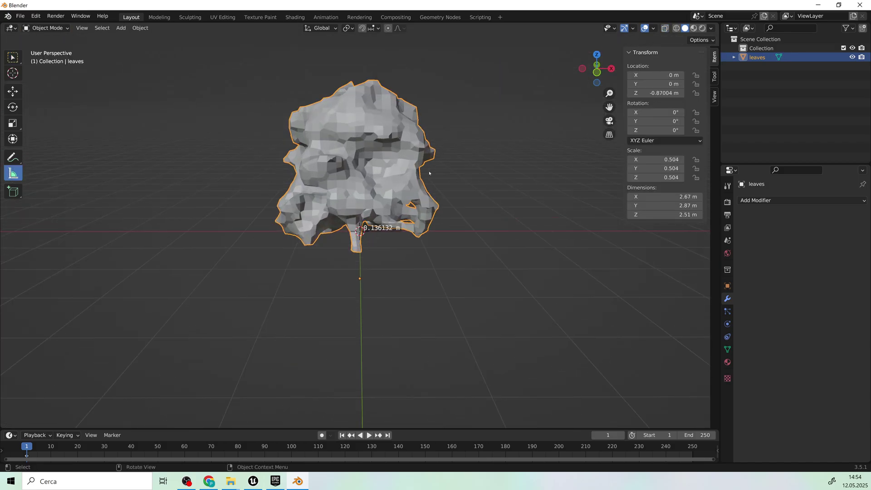
middle_drag(432, 171, 348, 187)
scroll(349, 187, down, 2)
mouse_move(407, 159)
middle_down()
mouse_move(412, 200)
mouse_move(396, 170)
mouse_move(399, 154)
middle_up()
click(448, 153)
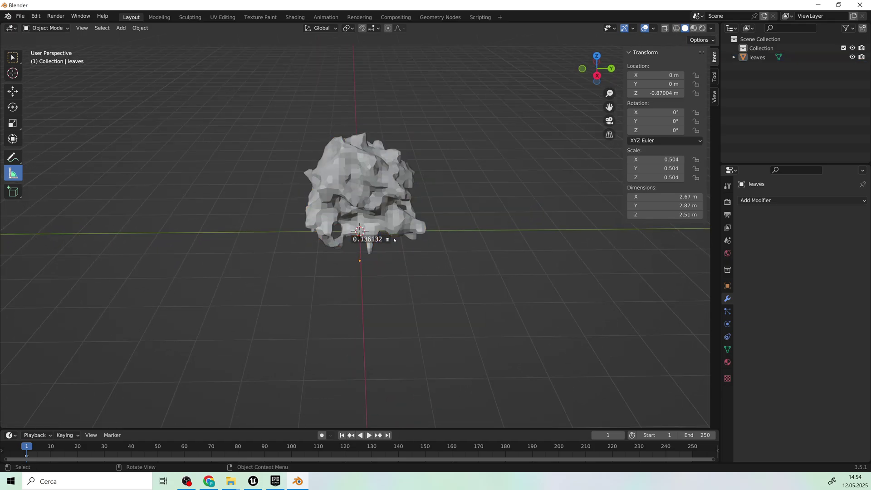
click(382, 241)
scroll(382, 242, up, 4)
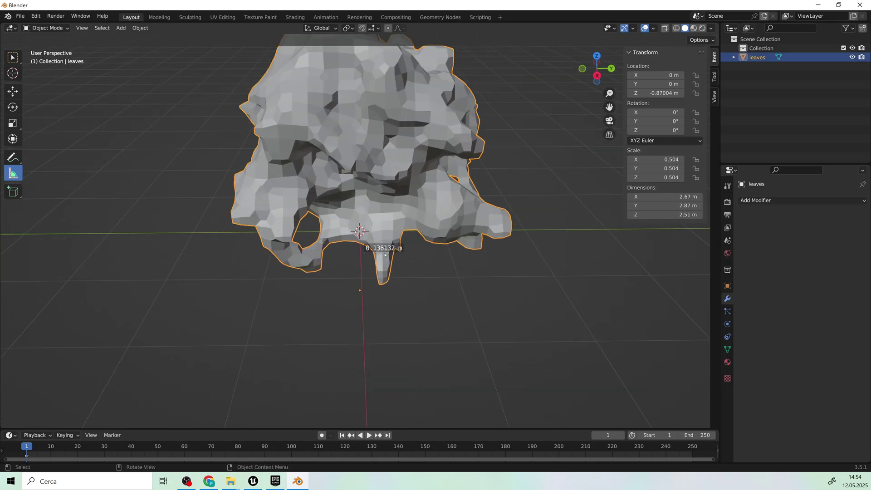
Measure a face near the bottom edge of the leaves mesh and clear the ruler.
click(383, 250)
drag(381, 247, 382, 249)
scroll(406, 203, down, 4)
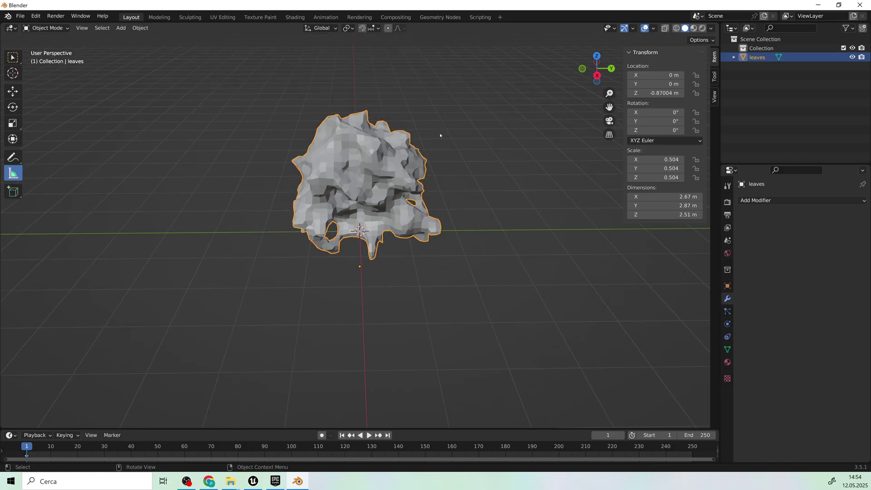
mouse_move(440, 137)
middle_down()
mouse_move(442, 164)
mouse_move(445, 148)
middle_up()
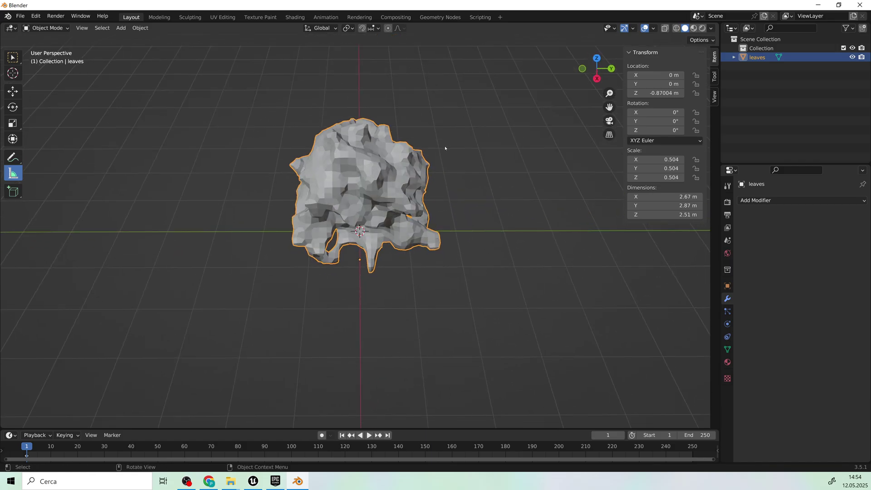
Duplicate the leaves mesh in place and move the copy about -3.1 m along Y.
click(473, 176)
click(335, 182)
scroll(335, 182, down, 2)
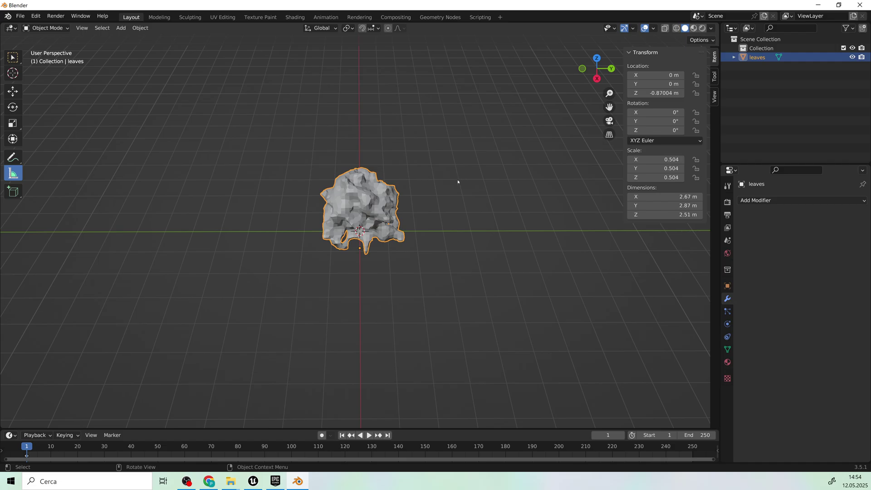
key(shift+d)
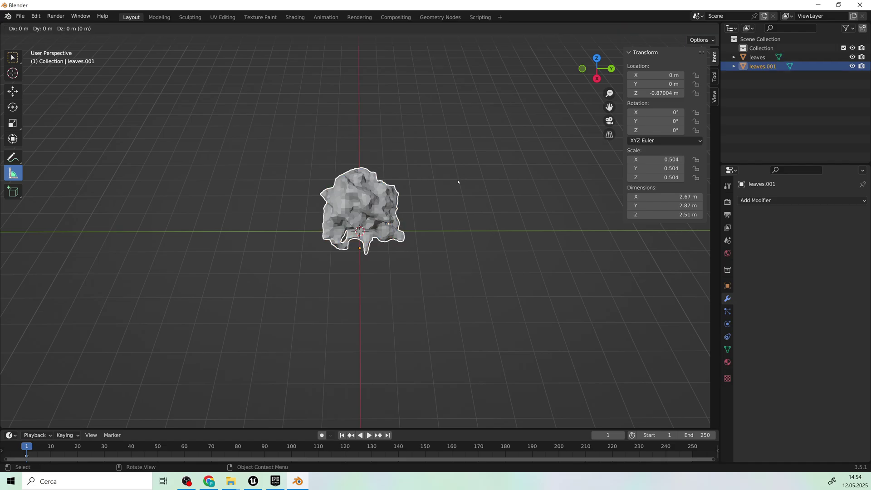
right_click(458, 181)
click(11, 90)
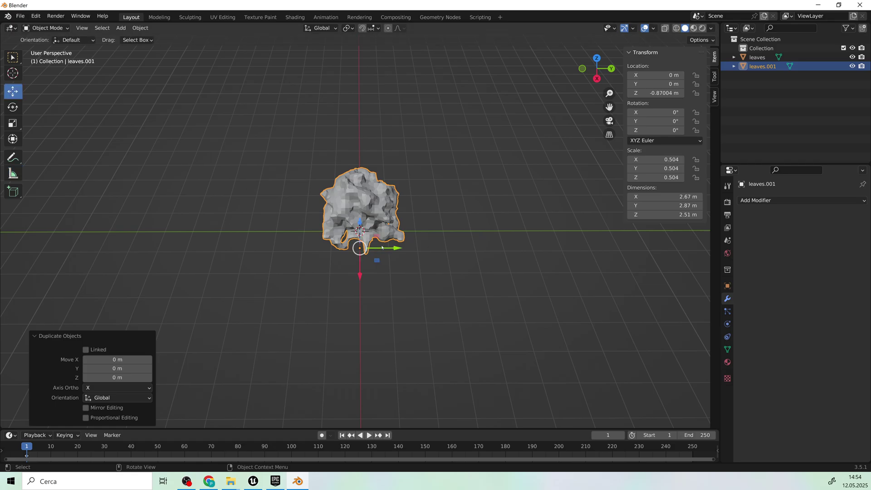
drag(384, 248, 319, 237)
Duplicate the bush again and place the new copy on the other side of the original, at about Y 3.13 m.
key(shift+d)
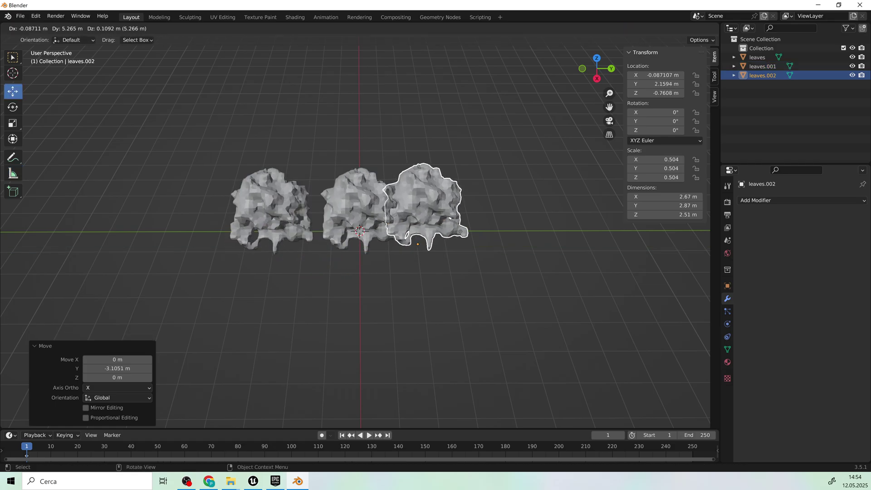
click(492, 235)
middle_drag(491, 233, 481, 226)
drag(481, 225, 469, 226)
middle_drag(469, 227, 341, 162)
click(225, 169)
middle_drag(226, 169, 315, 159)
Add a Displace modifier to the original middle bush with a new texture, and switch the texture from Image or Movie to a procedural type.
click(359, 165)
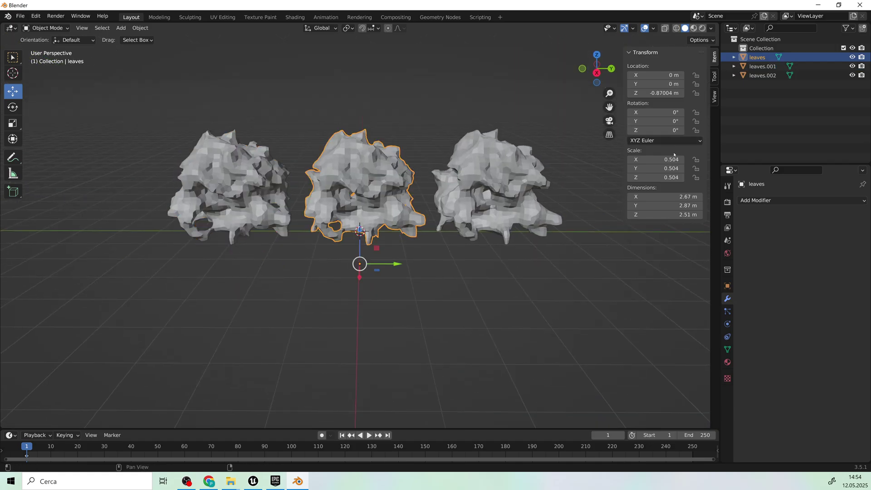
click(760, 201)
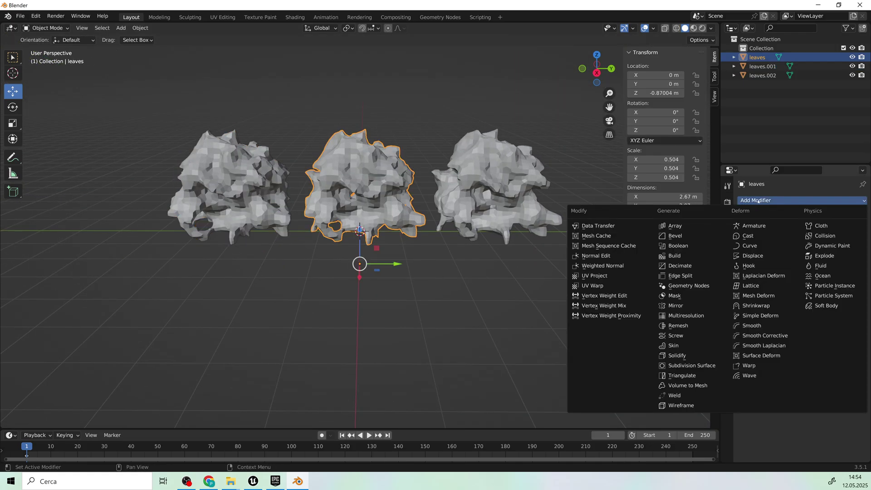
click(757, 256)
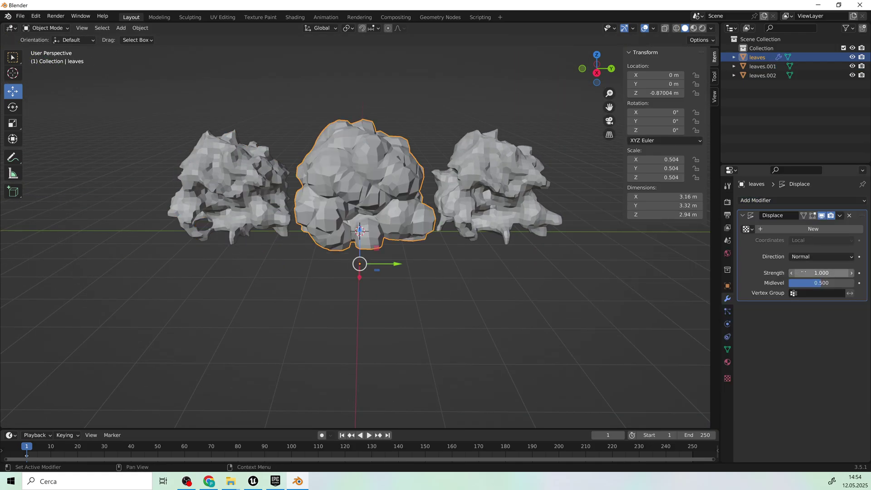
click(769, 230)
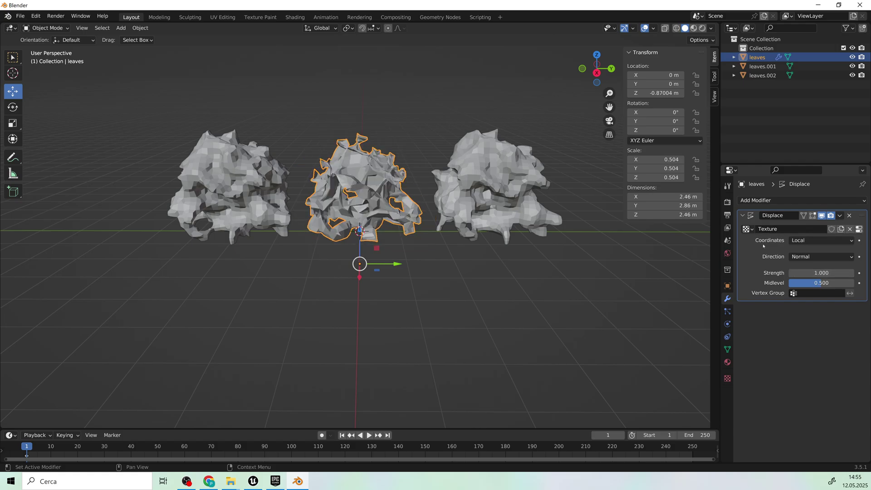
click(728, 379)
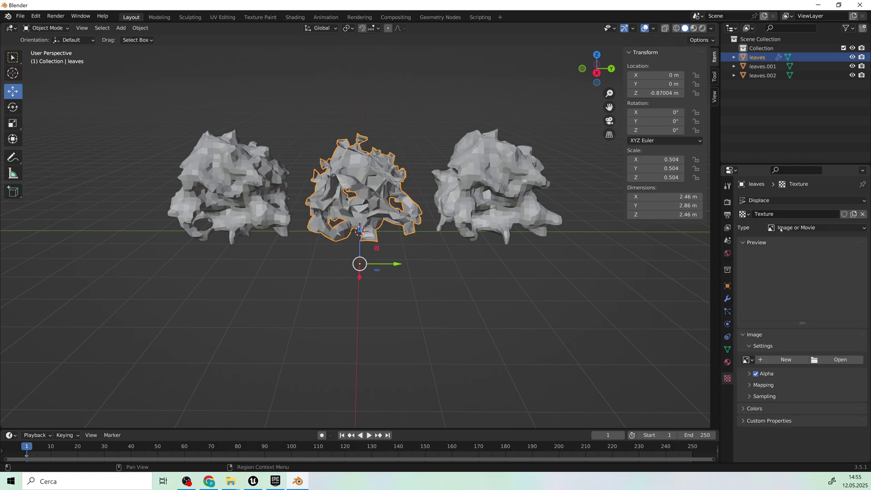
click(799, 228)
click(792, 338)
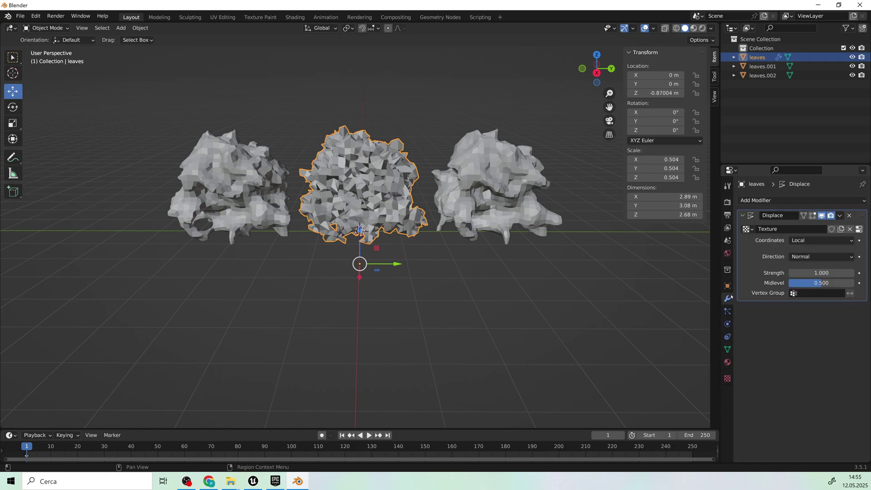
Set the middle bush's Displace strength to 0.5 and check its shape from several angles.
drag(819, 274, 843, 274)
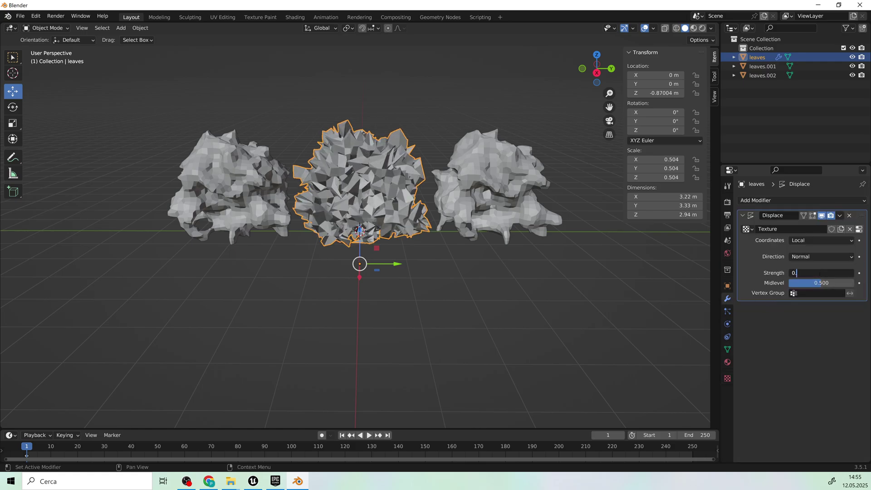
key(Return)
scroll(404, 193, up, 3)
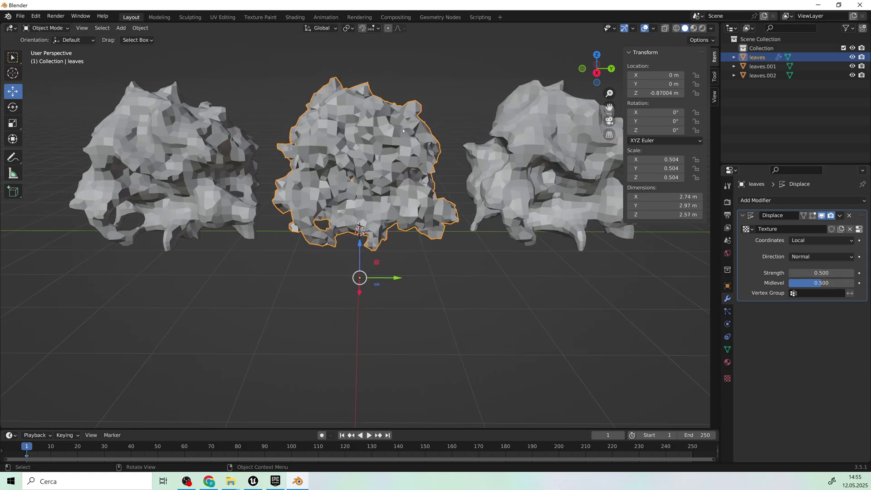
middle_drag(404, 193, 414, 196)
scroll(179, 214, down, 2)
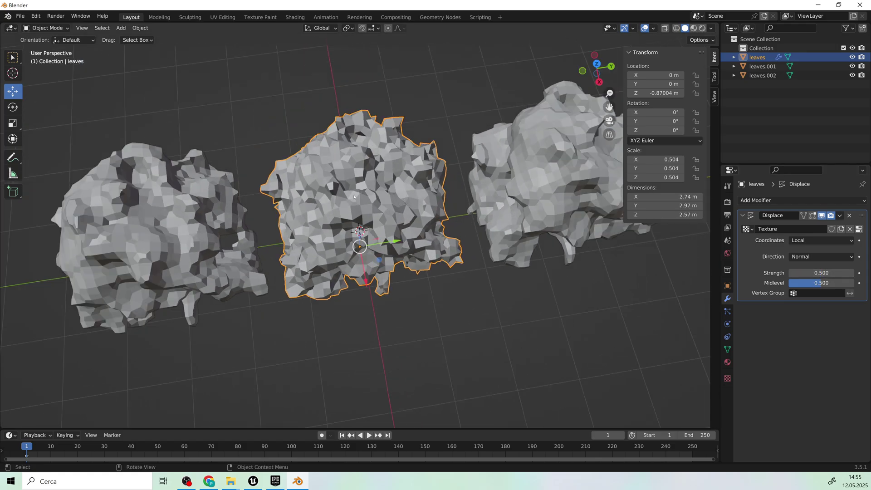
Add a Displace modifier to leaves.002 and assign it the existing texture named Texture.
middle_drag(354, 196, 504, 146)
click(496, 168)
scroll(496, 168, down, 2)
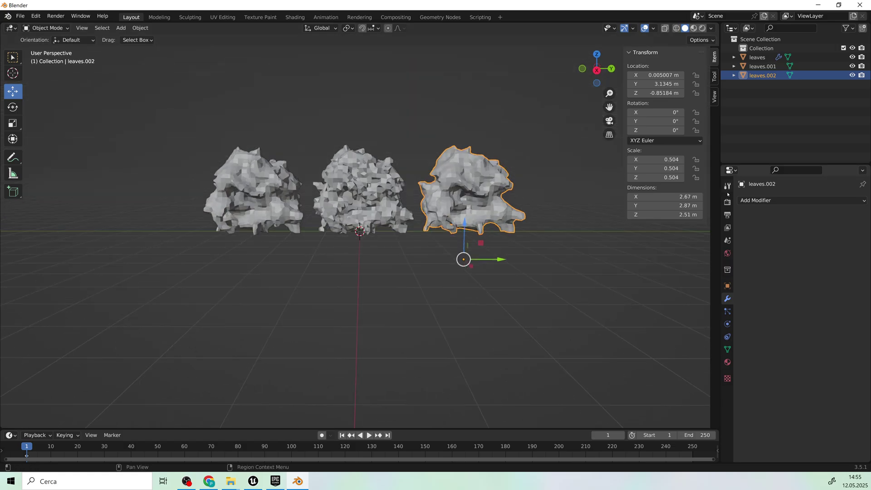
click(754, 200)
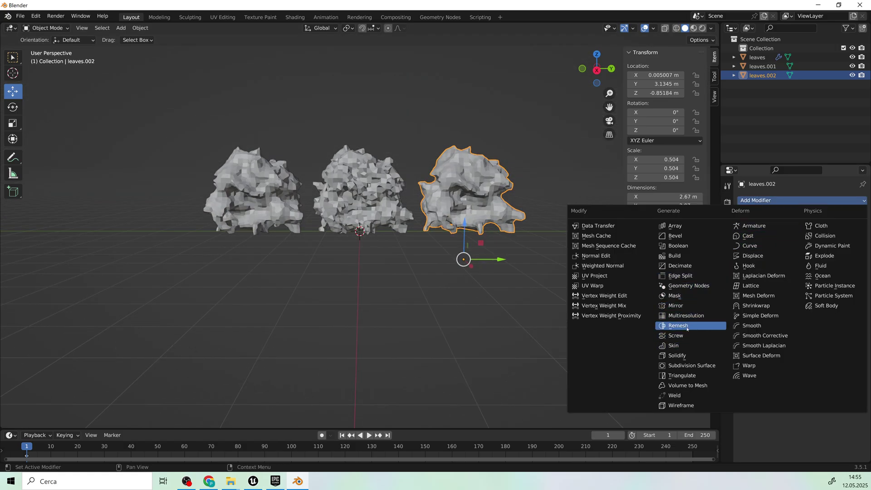
click(752, 256)
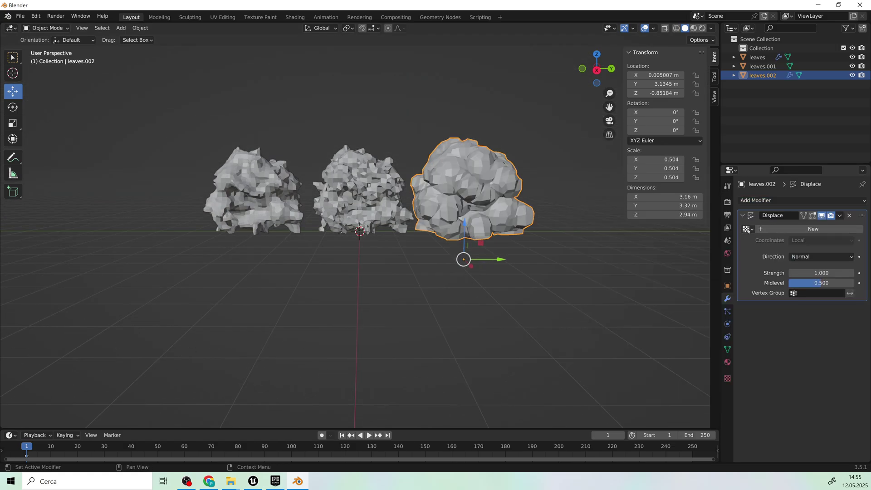
click(747, 229)
click(659, 243)
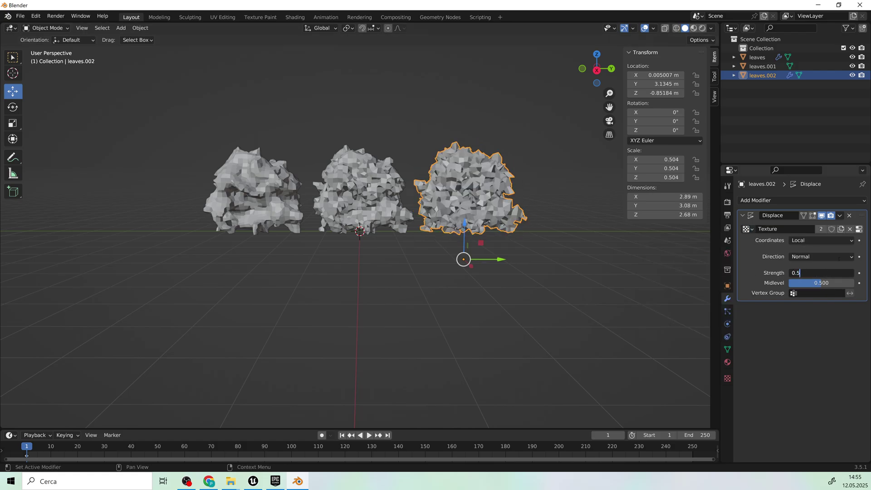
Try a Displace strength of 0.5 on leaves.002, settle on 0.8 and inspect the result up close.
text(0.5)
key(Return)
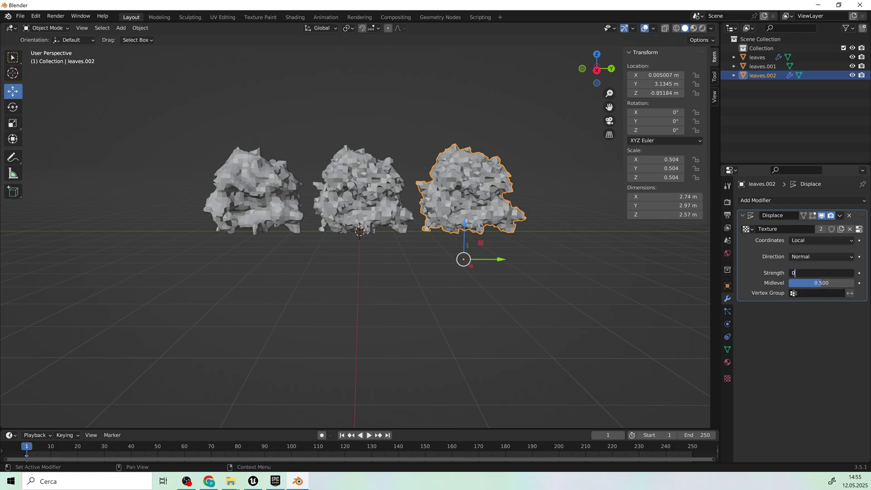
key(Return)
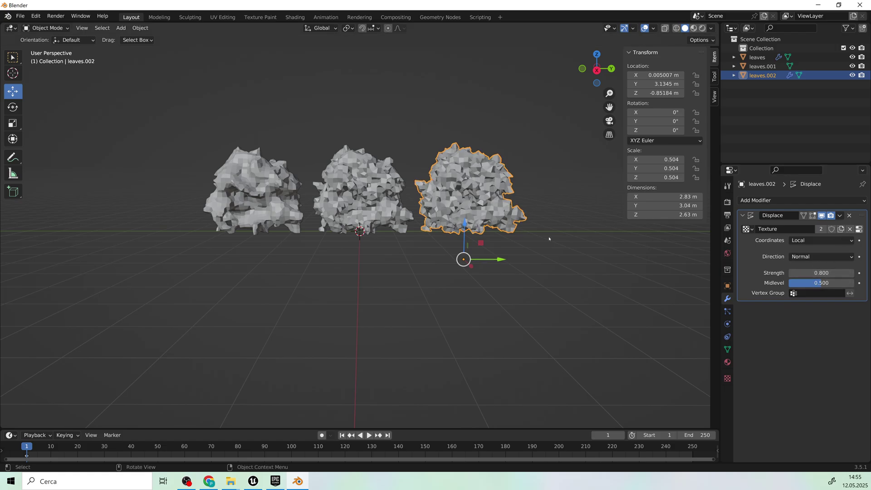
click(537, 245)
scroll(484, 265, up, 3)
middle_drag(562, 209, 528, 205)
Apply the Displace modifiers on leaves.002 and on the original leaves mesh.
click(528, 205)
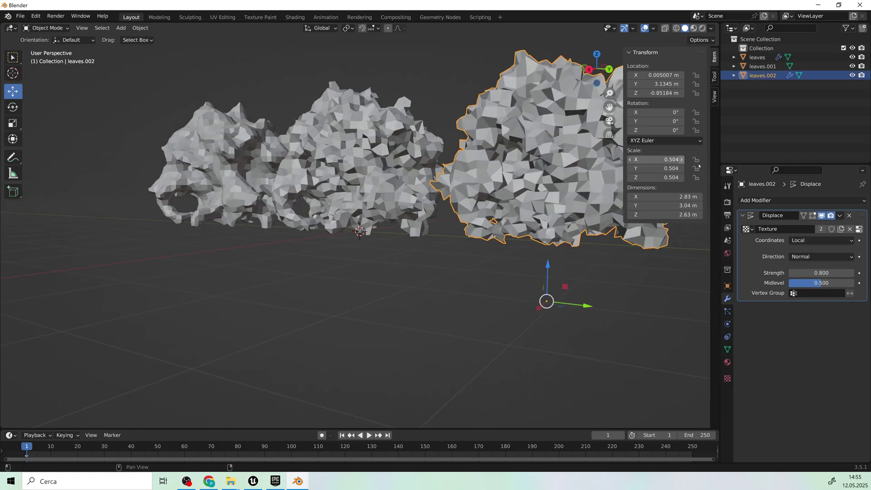
click(839, 215)
click(792, 229)
click(390, 156)
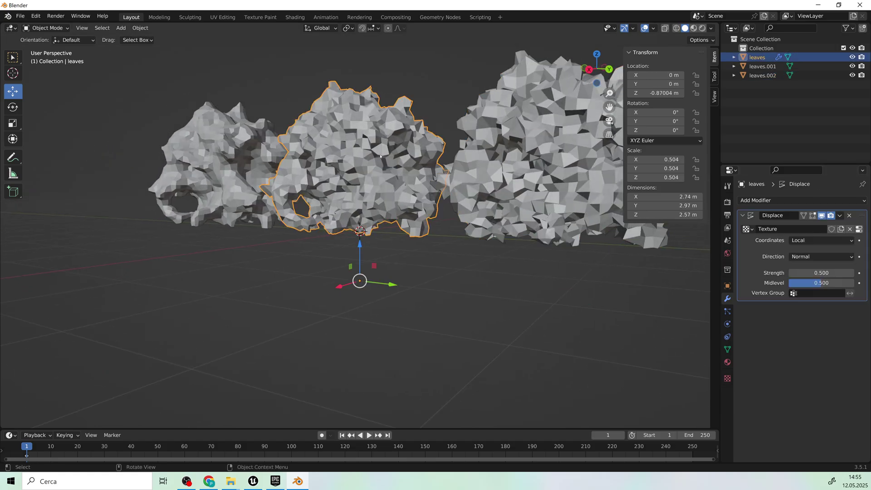
click(840, 215)
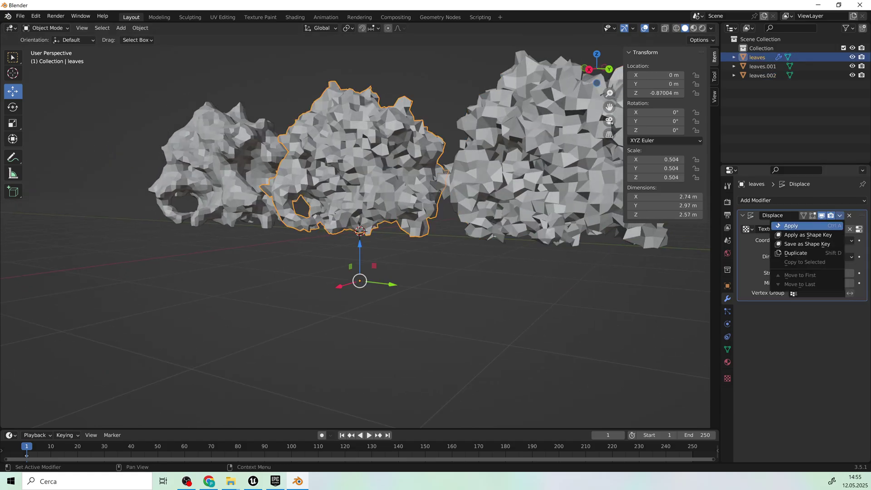
click(784, 226)
Put leaves.002 into Edit Mode with face selection.
click(210, 166)
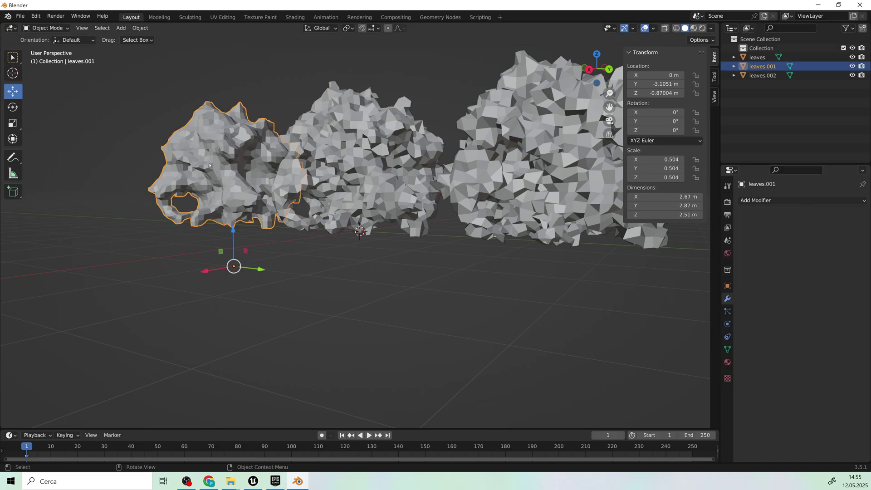
click(519, 190)
middle_drag(519, 191, 436, 154)
click(58, 27)
click(51, 39)
shift+middle_drag(584, 170, 470, 178)
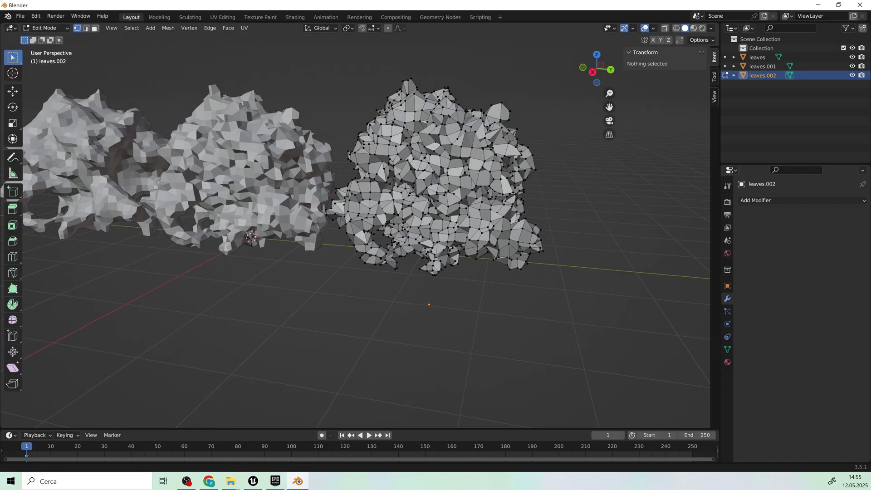
click(95, 28)
scroll(467, 184, up, 2)
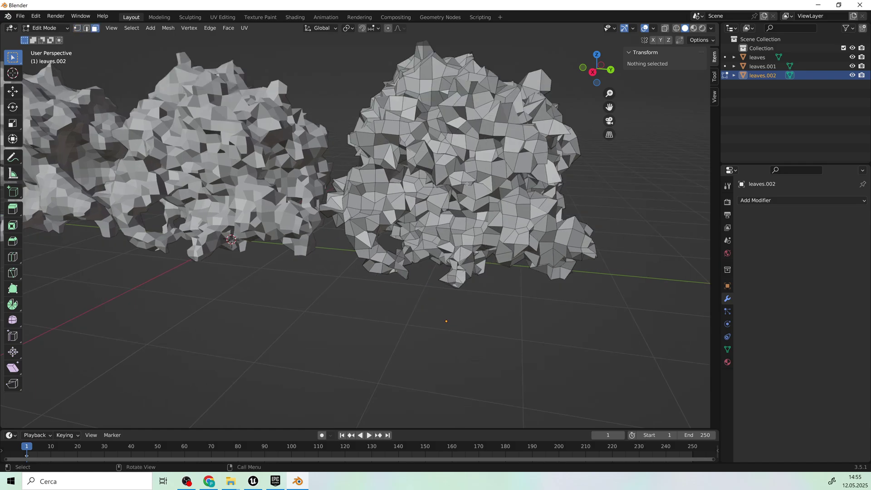
Switch to circle selection and delete a patch of faces on the front of leaves.002.
drag(13, 58, 52, 96)
scroll(426, 154, up, 2)
middle_drag(456, 149, 472, 133)
scroll(473, 133, down, 4)
drag(443, 140, 480, 163)
key(x)
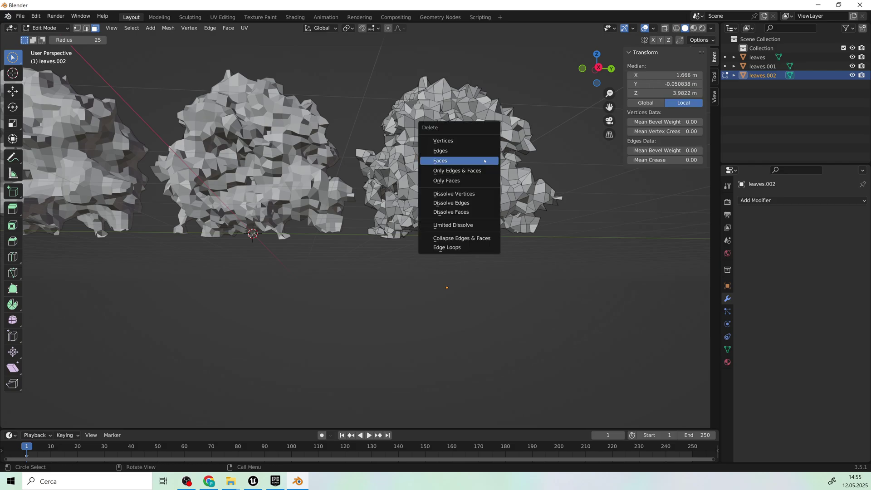
click(457, 160)
Circle-select and delete two face patches on leaves.002, on its +Y side and further round toward the back.
middle_drag(477, 176, 360, 188)
drag(320, 170, 377, 177)
right_click(378, 177)
key(x)
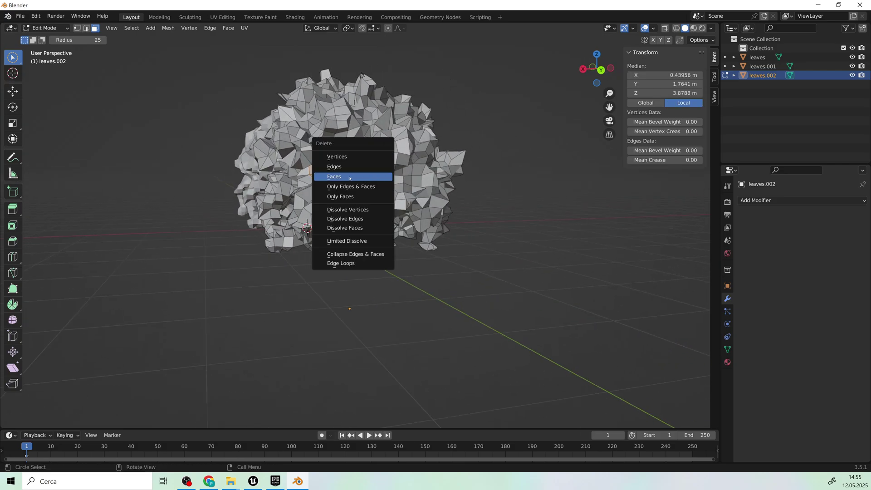
click(350, 178)
middle_drag(357, 177, 309, 168)
drag(258, 161, 312, 147)
right_click(313, 146)
key(x)
click(286, 149)
Delete two more circle-selected face patches on leaves.002, one seen from above and one on its far side.
middle_drag(291, 152, 340, 196)
key(c)
drag(365, 225, 318, 243)
right_click(317, 244)
key(x)
click(316, 240)
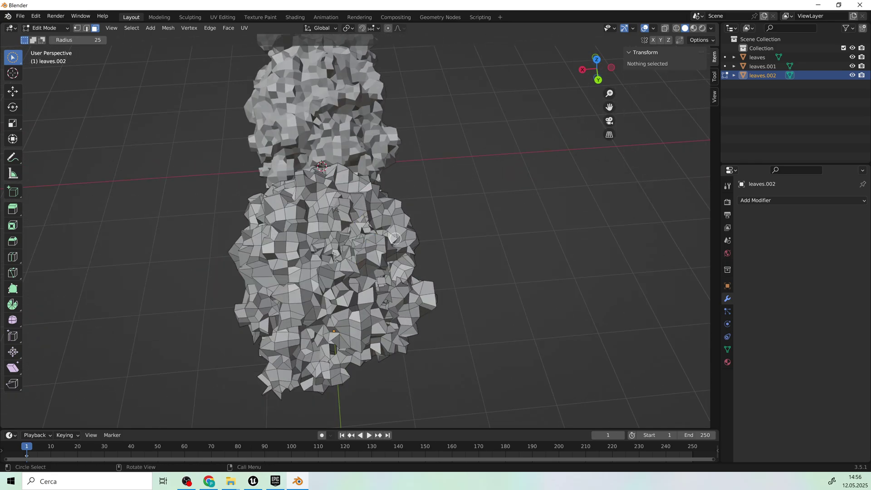
middle_drag(316, 241, 280, 177)
drag(281, 176, 255, 175)
right_click(255, 175)
key(x)
click(202, 174)
Thin out leaves.002 by deleting circle-selected faces on its front and underside.
middle_drag(201, 176, 504, 184)
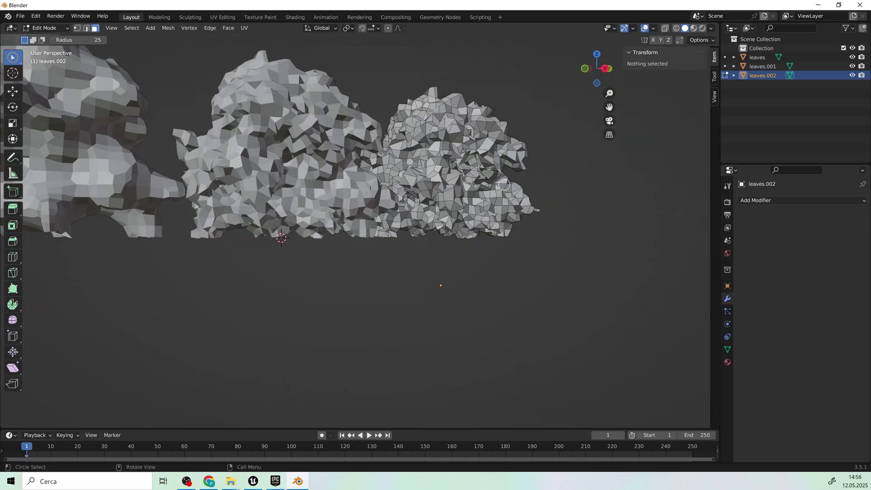
drag(400, 154, 411, 155)
key(x)
click(392, 148)
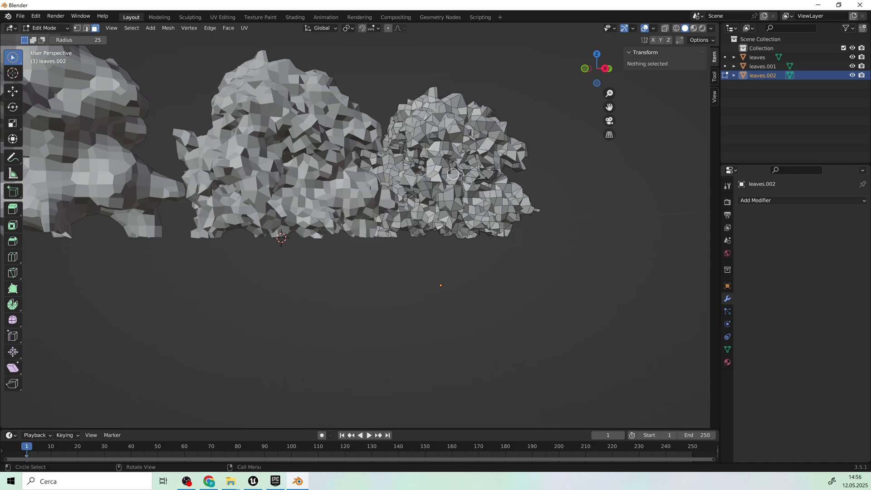
middle_drag(460, 179, 440, 150)
click(440, 149)
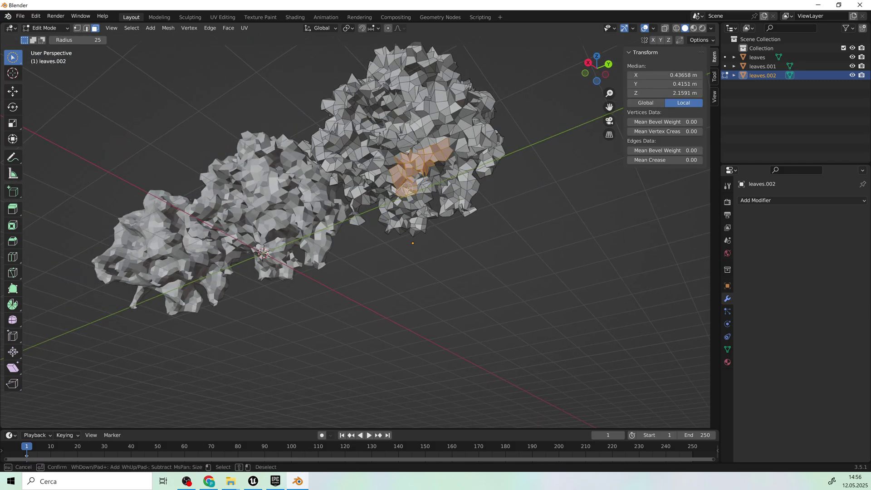
drag(407, 189, 414, 176)
key(x)
click(390, 176)
Circle-select and delete one more face patch on the front of leaves.002 and another on its far side.
mouse_move(390, 177)
middle_down()
mouse_move(493, 244)
mouse_move(466, 222)
middle_up()
drag(410, 197, 422, 205)
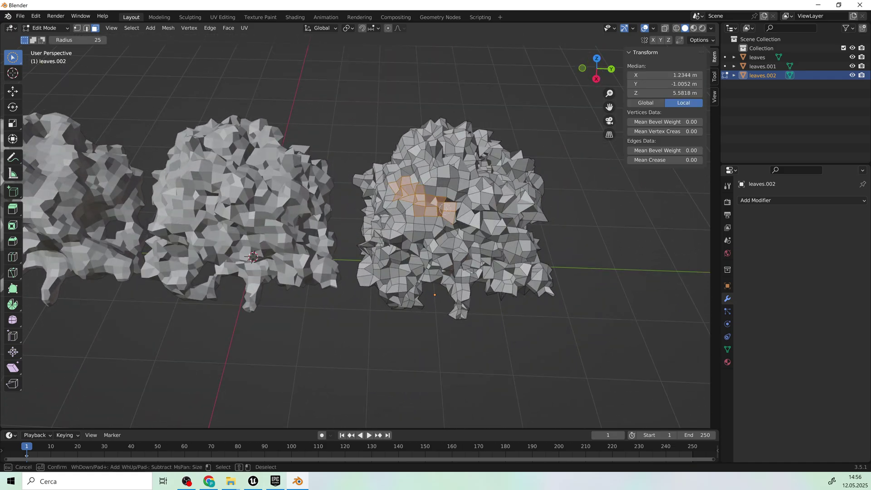
key(x)
click(401, 207)
mouse_move(400, 208)
middle_down()
mouse_move(654, 133)
mouse_move(576, 164)
mouse_move(238, 100)
middle_up()
drag(288, 141, 333, 97)
key(x)
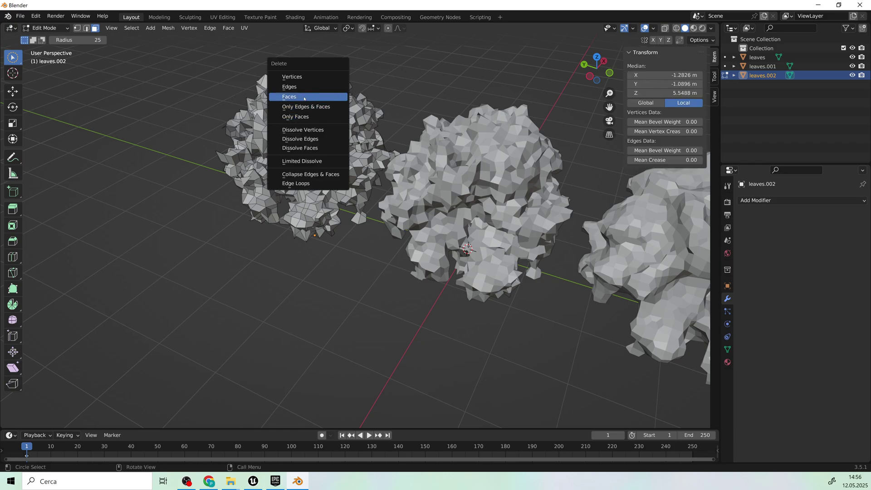
click(334, 97)
Return to Object Mode and join leaves and leaves.001 into leaves.002 as a single object.
middle_drag(334, 97, 227, 152)
scroll(228, 152, down, 6)
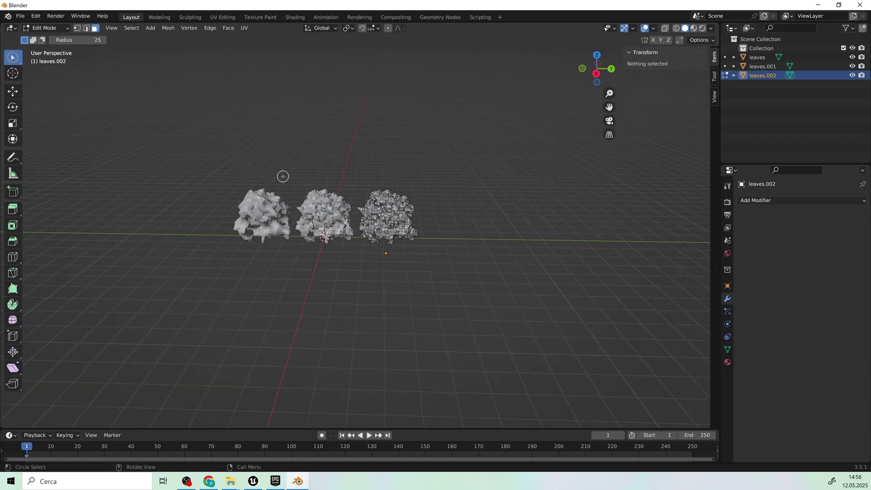
click(59, 27)
click(43, 35)
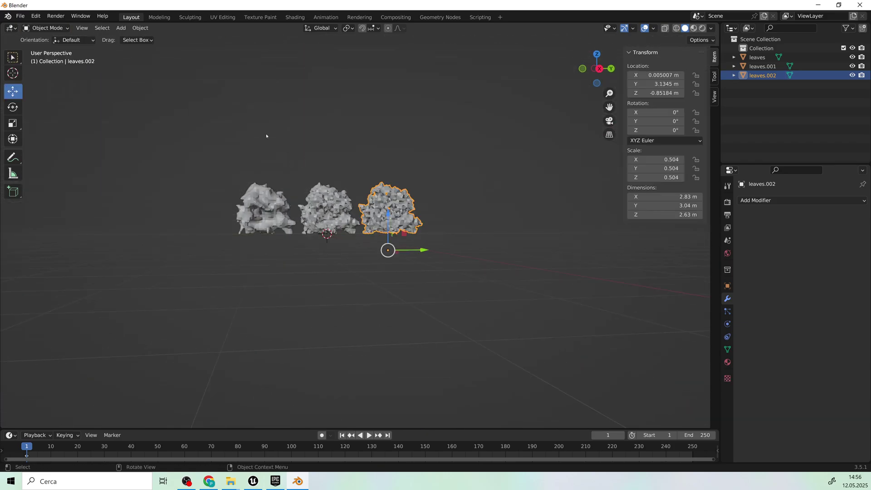
click(266, 209)
shift+click(326, 208)
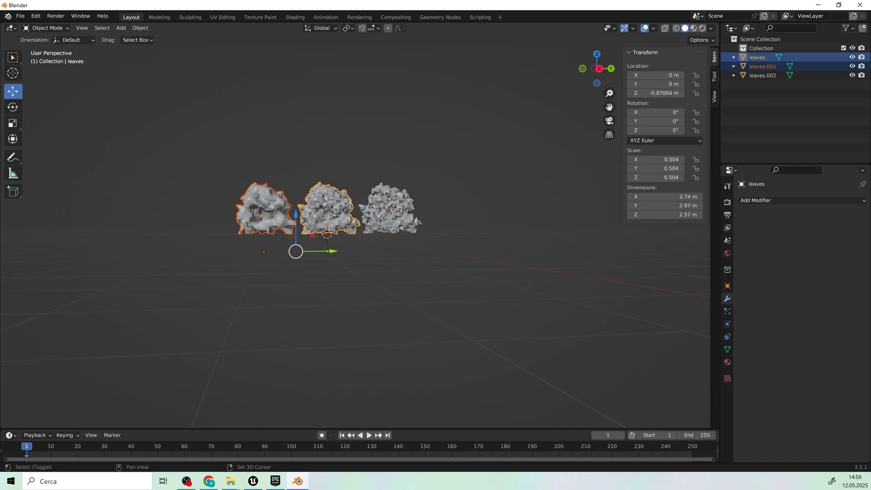
shift+click(389, 198)
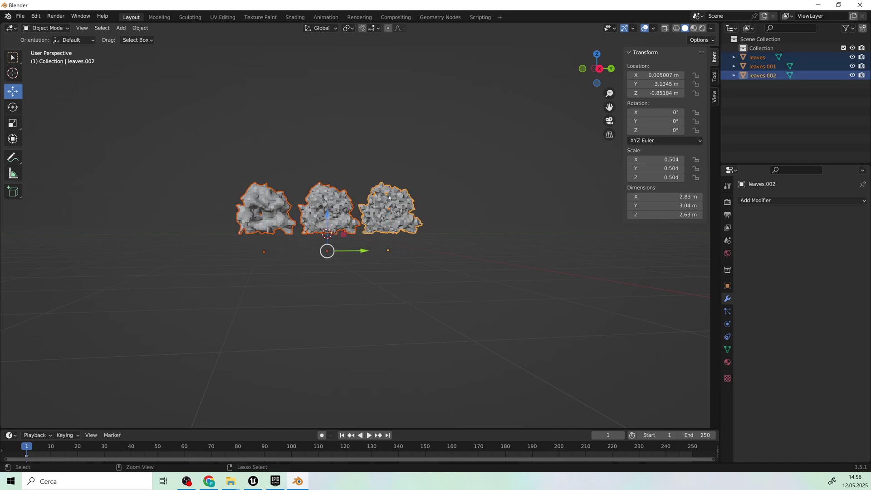
key(ctrl+j)
click(333, 160)
click(338, 198)
Reset the UVs of all faces of the joined bush mesh in Edit Mode and return to Object Mode.
click(45, 26)
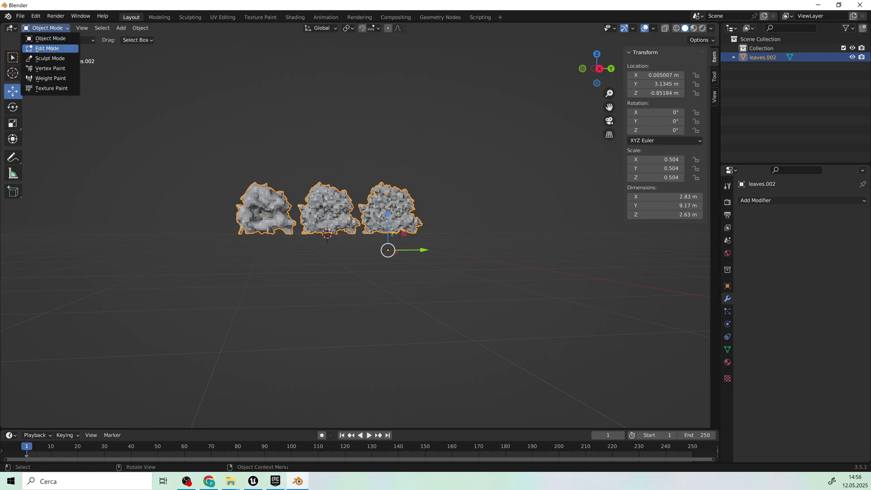
click(51, 48)
key(a)
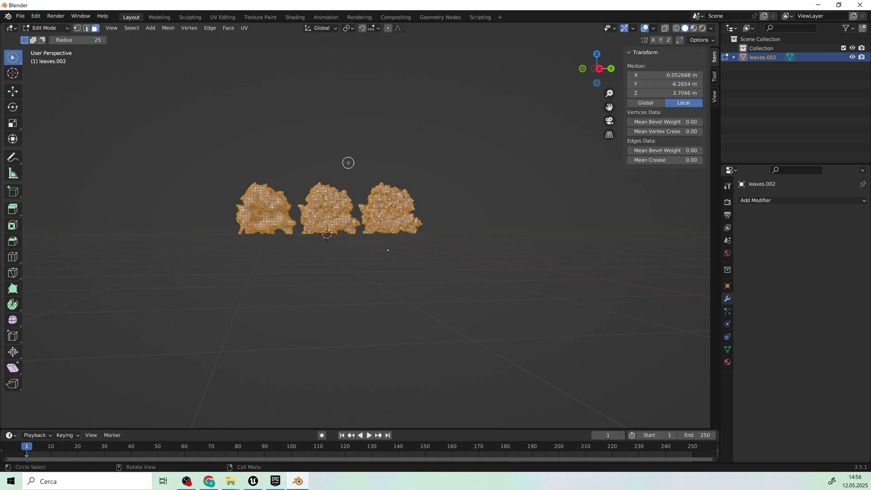
scroll(348, 162, up, 5)
right_click(288, 180)
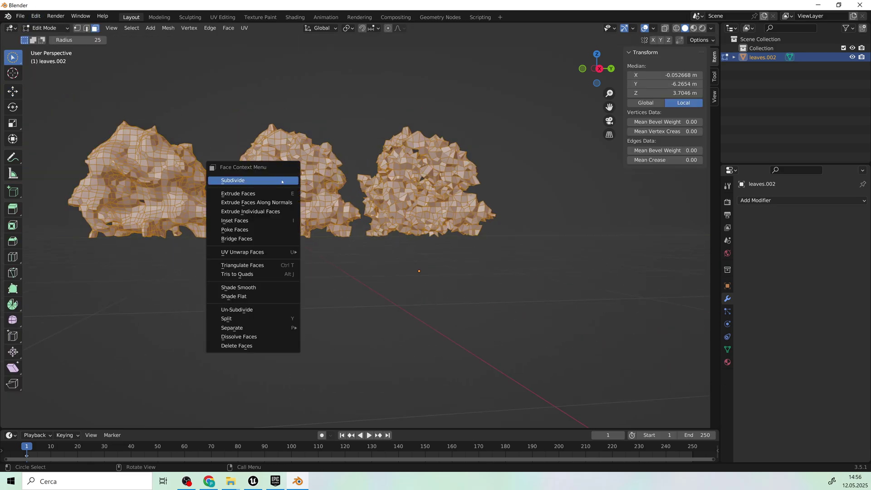
mouse_move(291, 252)
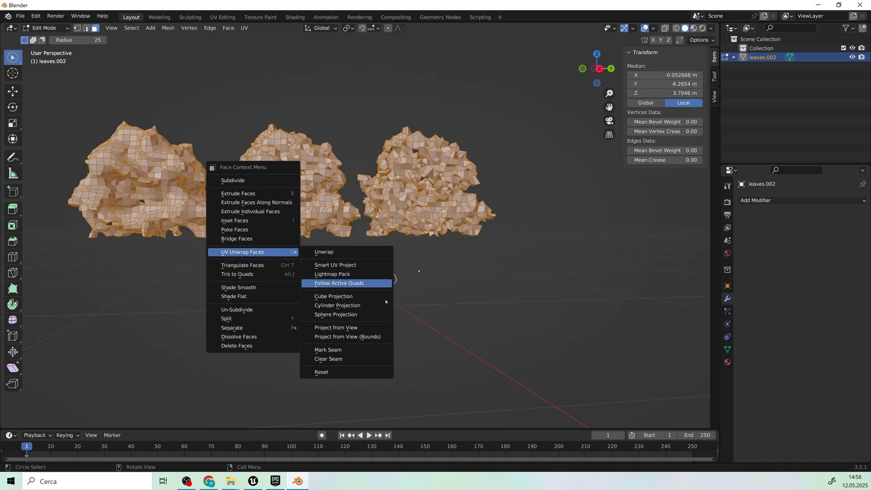
click(338, 372)
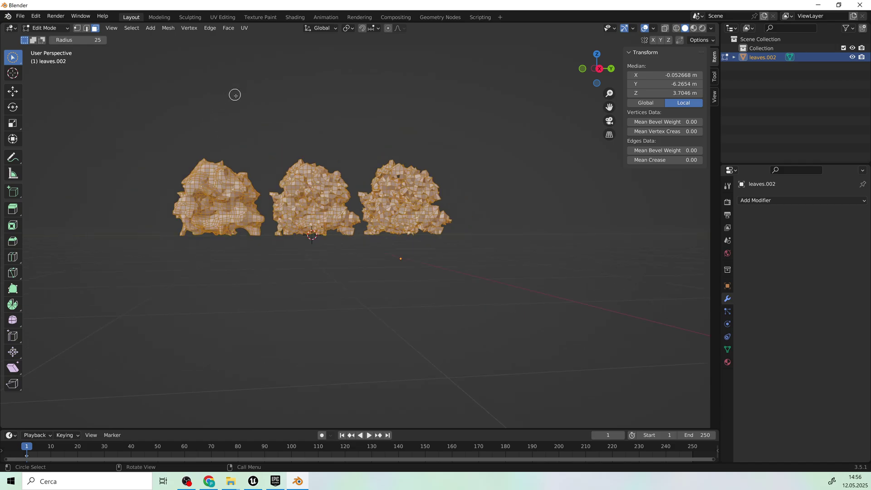
key(alt+a)
middle_drag(350, 140, 317, 226)
click(42, 28)
click(46, 37)
Export the joined bushes as FBX, limited to selected objects, overwriting tutorialfoliage.fbx on the Desktop.
scroll(353, 185, down, 3)
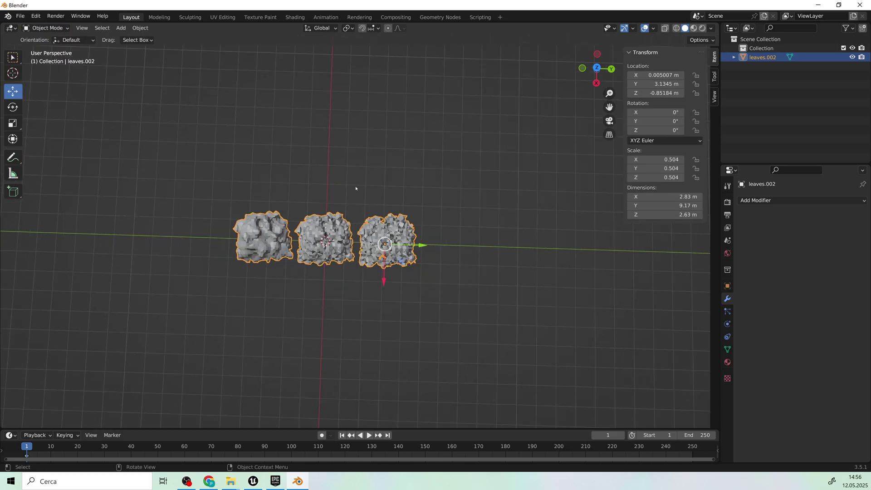
middle_drag(352, 185, 363, 99)
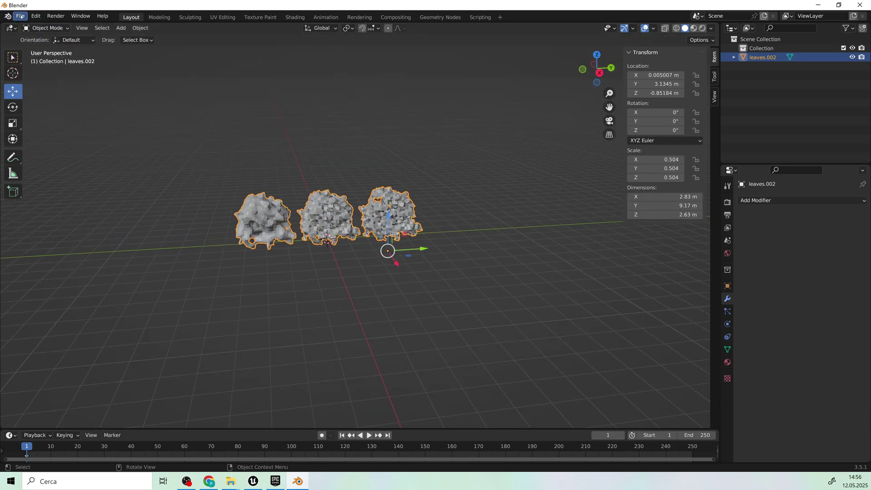
click(24, 20)
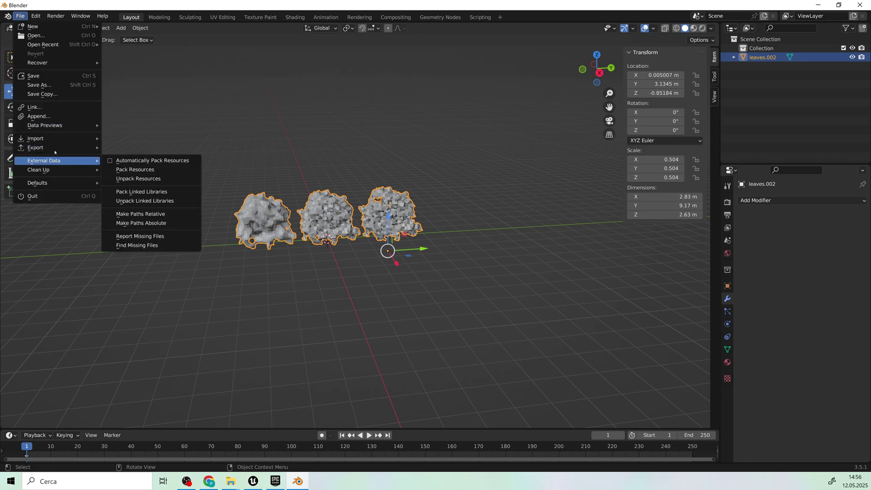
mouse_move(68, 148)
click(148, 229)
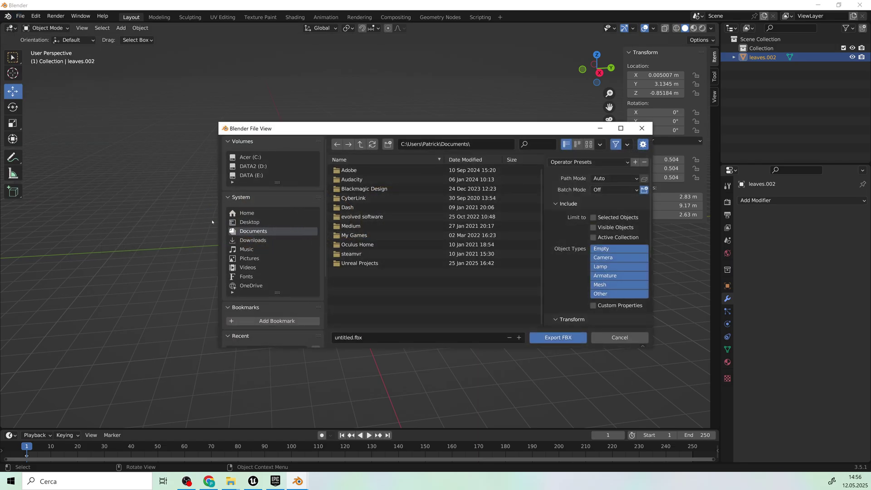
click(286, 223)
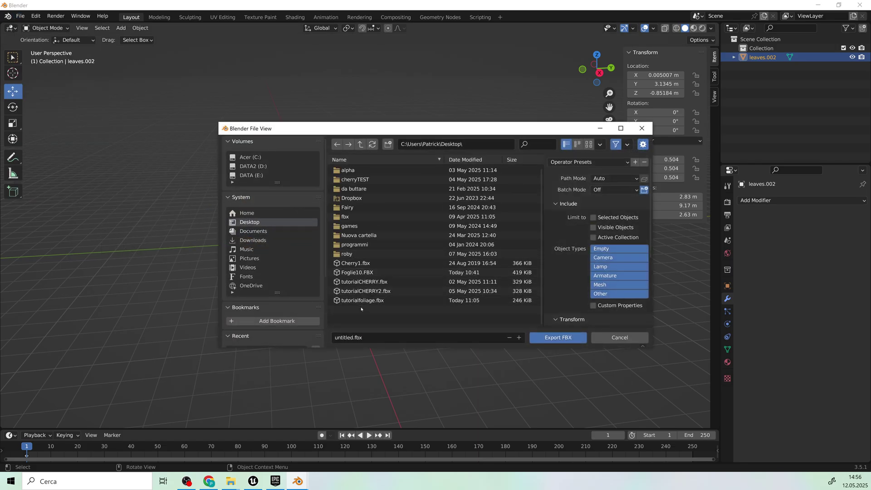
click(361, 300)
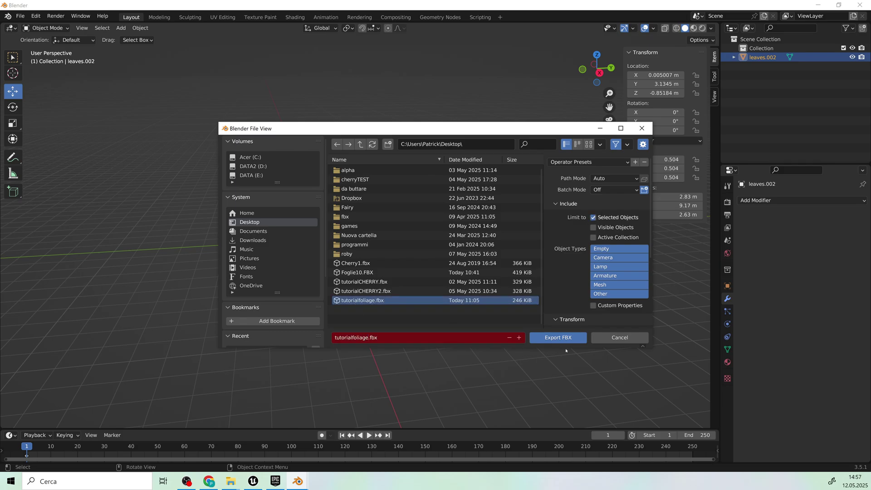
click(558, 339)
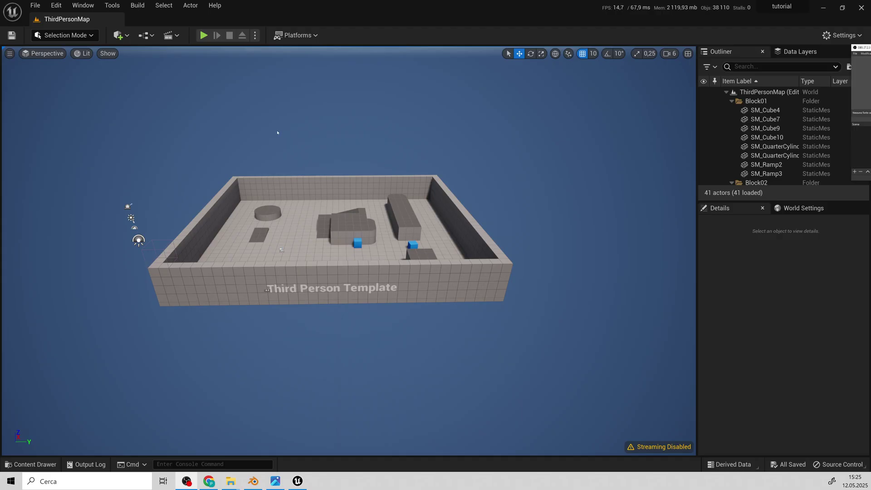
Switch to the Unreal Engine project and open the tutorial/foliage content folder.
drag(277, 133, 284, 100)
mouse_move(371, 230)
middle_down()
mouse_move(370, 273)
mouse_move(372, 231)
middle_up()
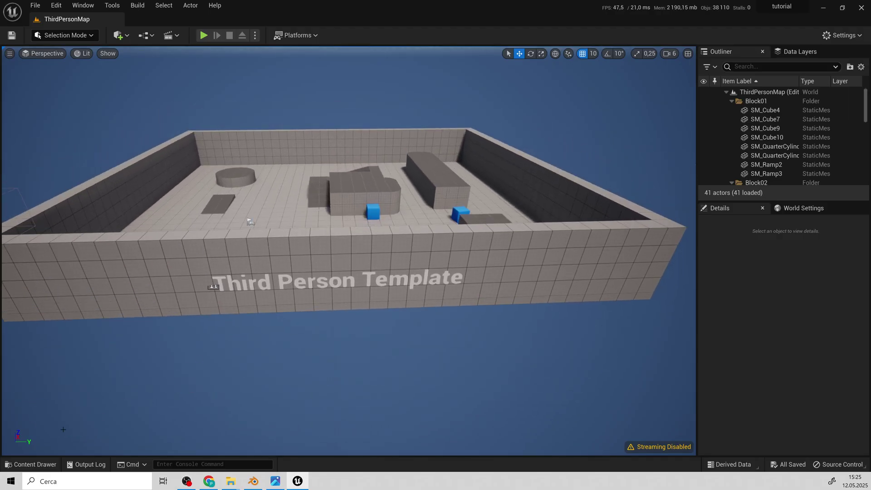
click(30, 464)
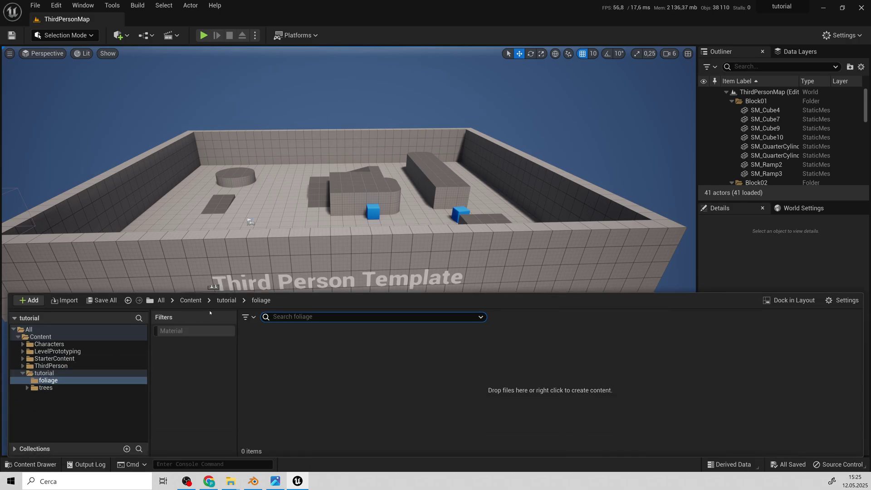
click(233, 300)
double_click(259, 344)
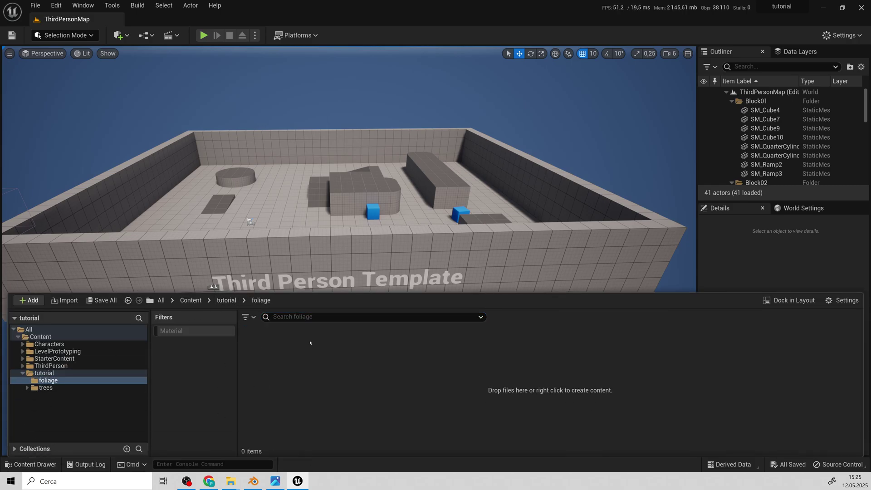
Import tutorialfoliage.fbx into the foliage folder as a static mesh without Nanite, creating new materials, and close the import message window.
right_click(354, 390)
click(399, 73)
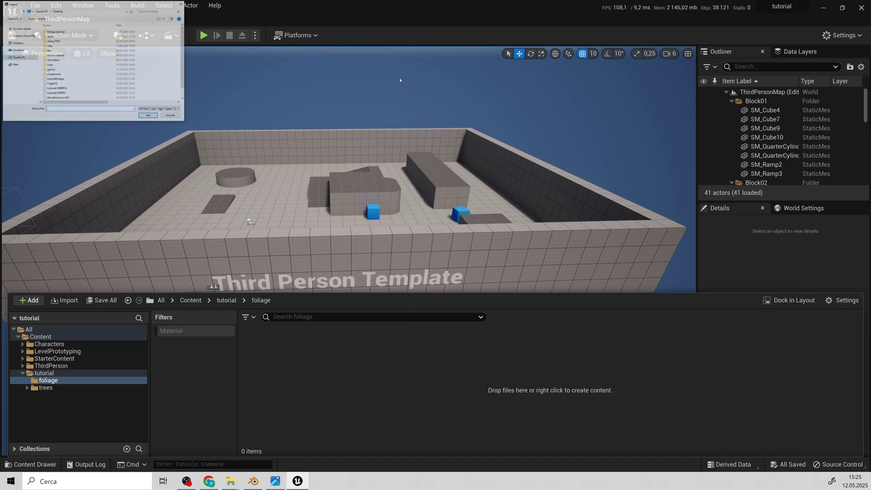
drag(115, 5, 870, 132)
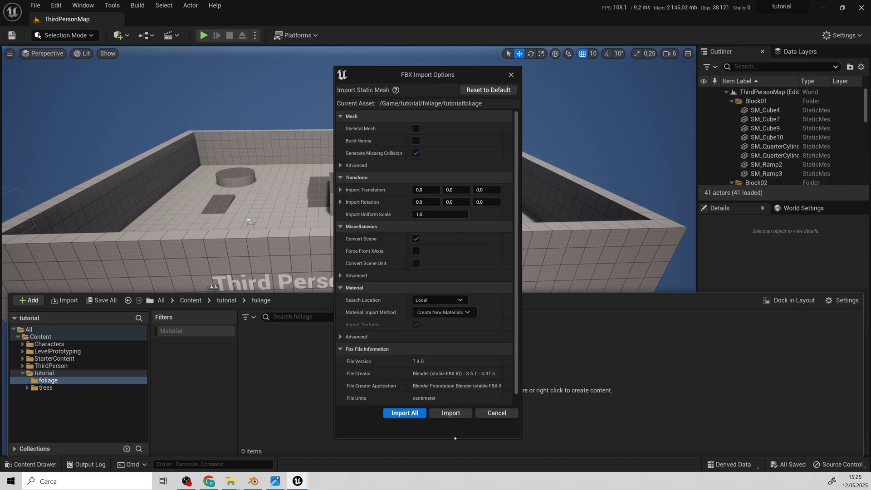
click(401, 412)
click(689, 78)
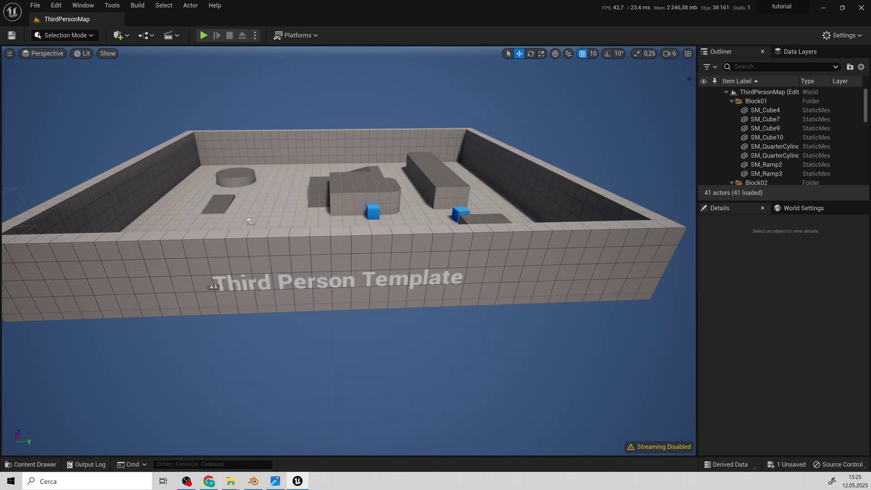
Place the tutorialfoliage mesh on the arena floor at about X 1020, Y 1430, Z 0.
click(30, 464)
drag(253, 346, 295, 216)
drag(389, 253, 389, 218)
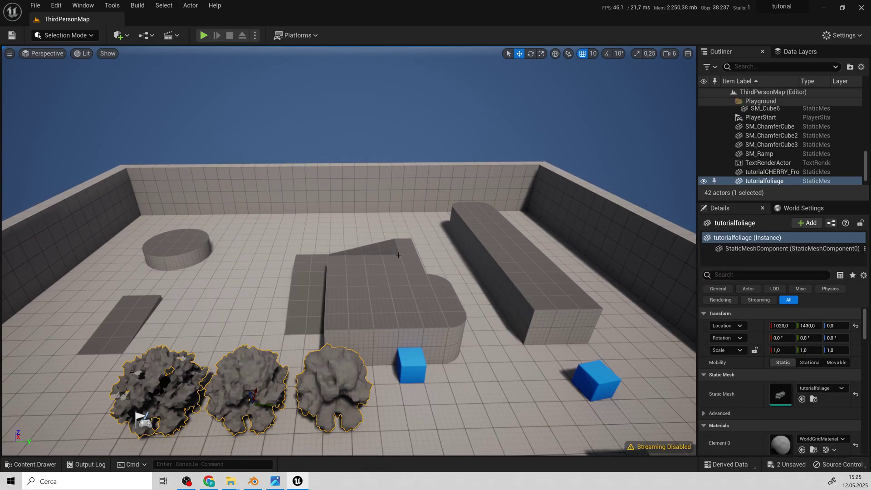
middle_drag(389, 218, 381, 254)
click(429, 229)
right_drag(428, 229, 433, 263)
Switch to File Explorer and look over billboardTree_Master.uasset and tree_Opacity-01.uasset in the foliage tutorial folder.
click(36, 464)
click(321, 369)
click(822, 12)
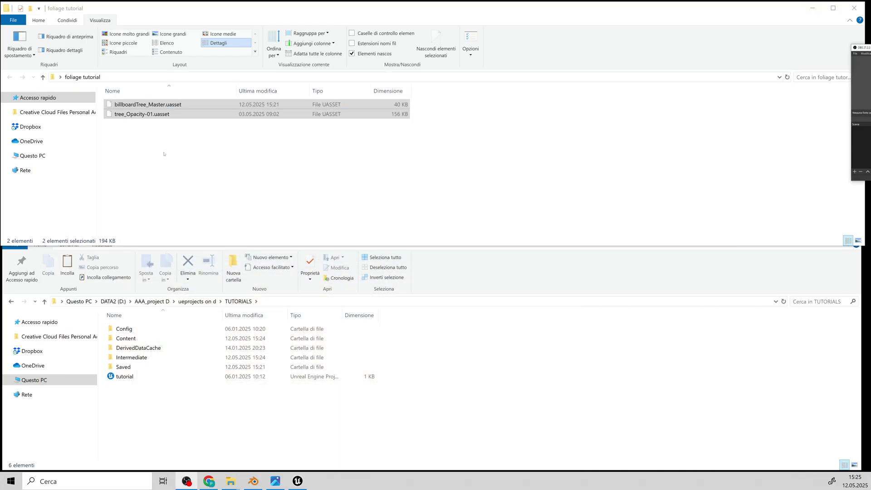
click(141, 114)
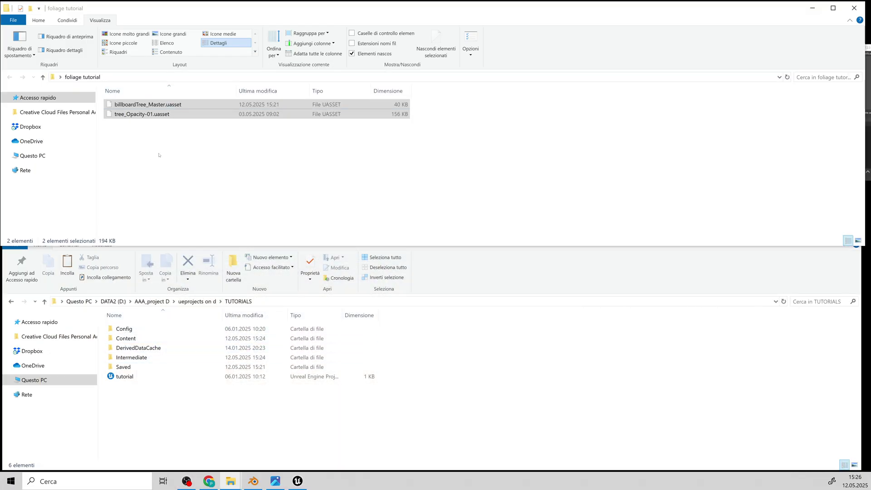
click(145, 105)
click(146, 116)
click(148, 106)
click(146, 116)
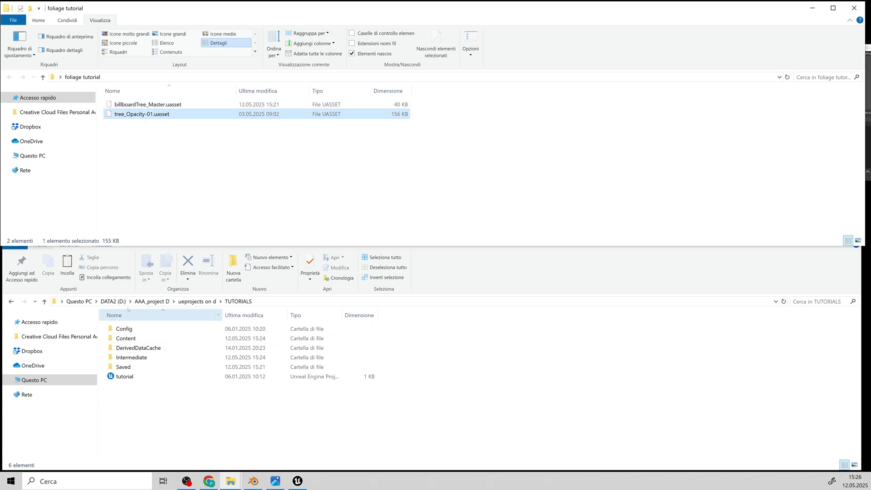
Browse from AAA_project D to the Unreal project's TUTORIALS/Content/tutorial/foliage folder in the second File Explorer window.
click(152, 301)
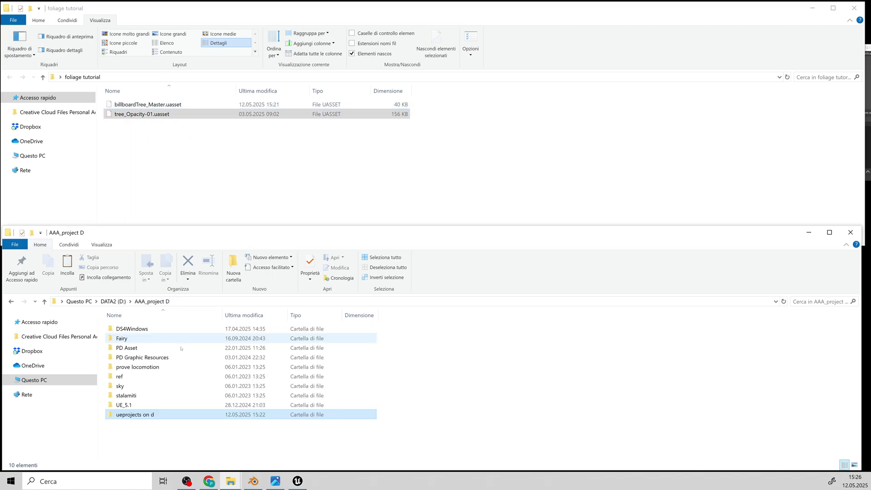
double_click(130, 414)
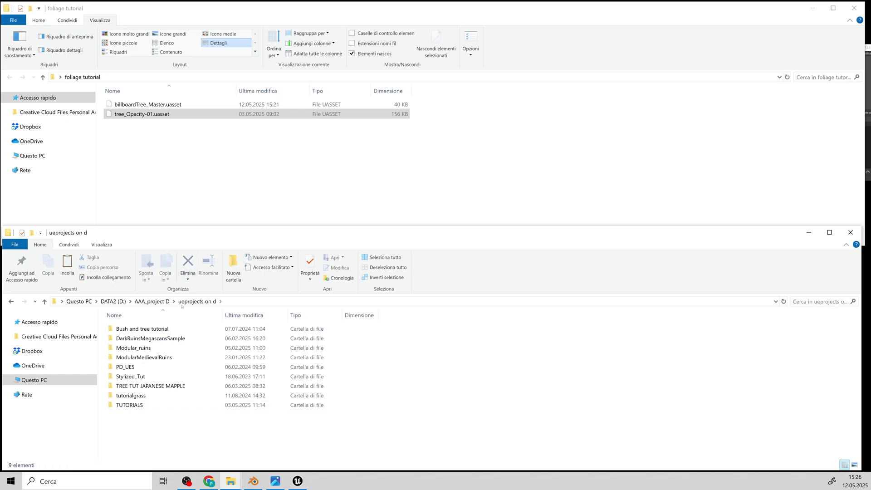
double_click(131, 405)
double_click(126, 338)
double_click(132, 405)
double_click(136, 331)
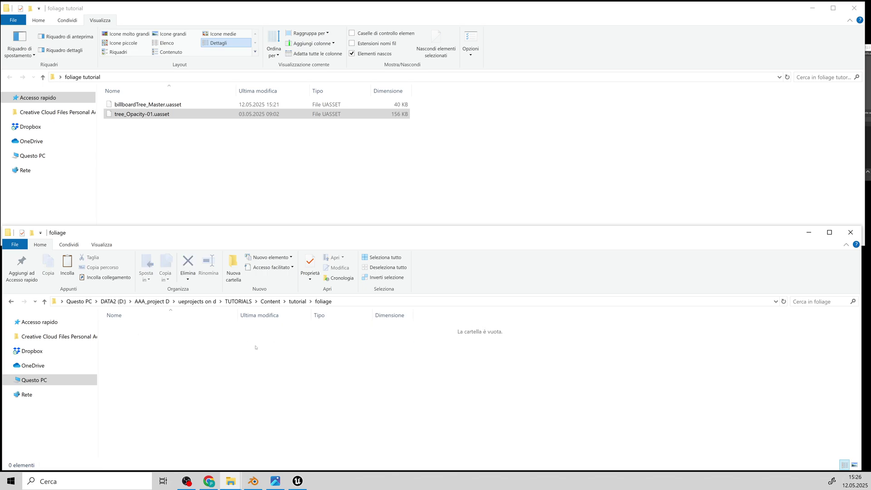
Copy billboardTree_Master.uasset and tree_Opacity-01.uasset into the project's foliage folder and minimize both File Explorer windows.
drag(144, 114, 146, 105)
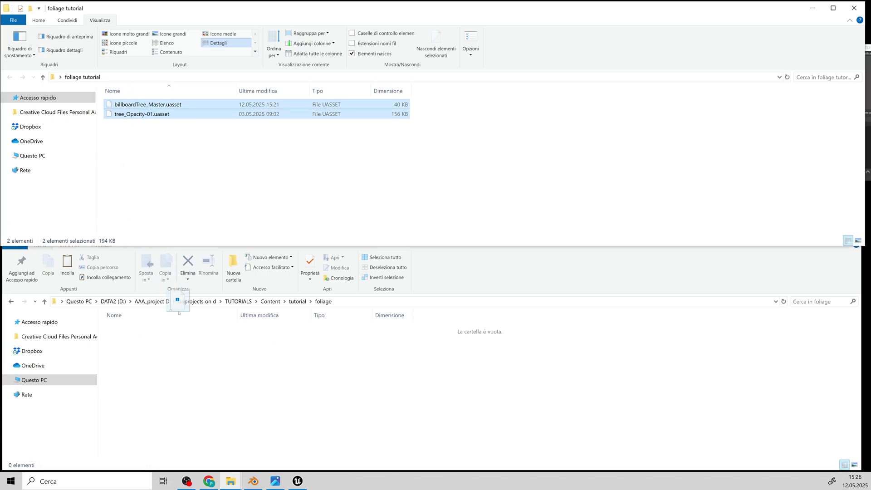
drag(182, 315, 198, 380)
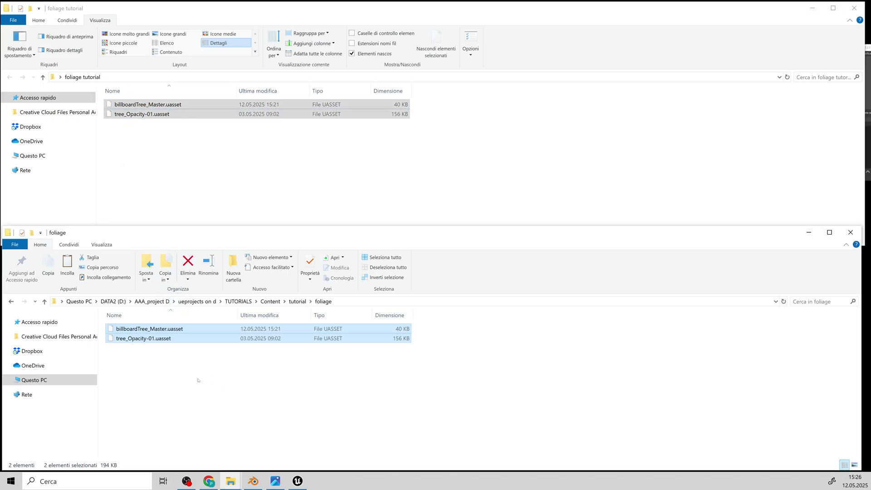
click(812, 7)
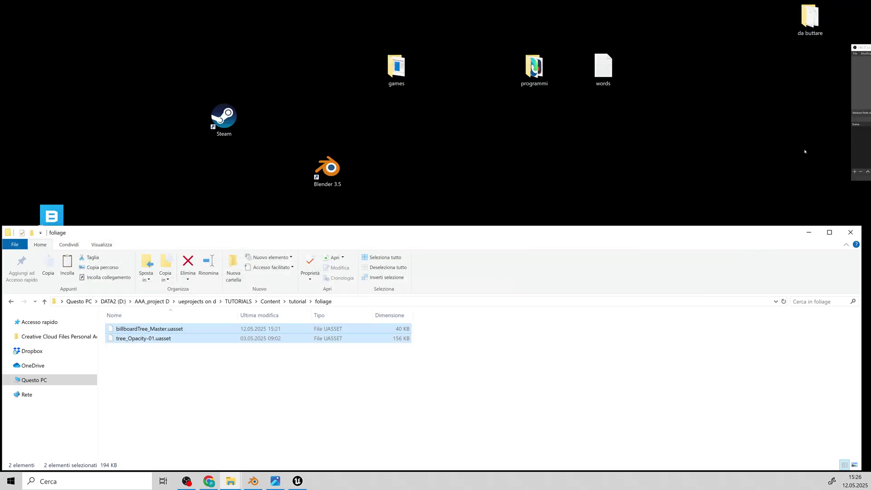
click(809, 233)
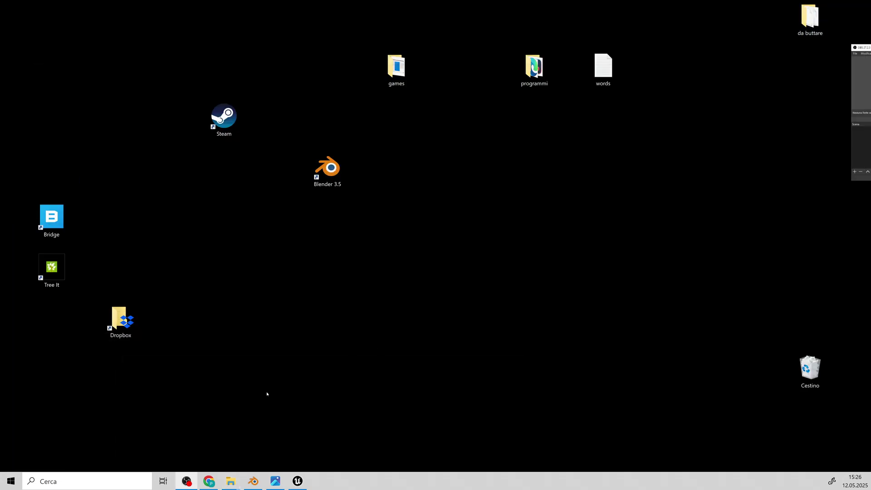
Switch to Unreal Editor and look over the master material, opacity texture and tutorialfoliage mesh in the foliage folder.
click(298, 482)
click(36, 463)
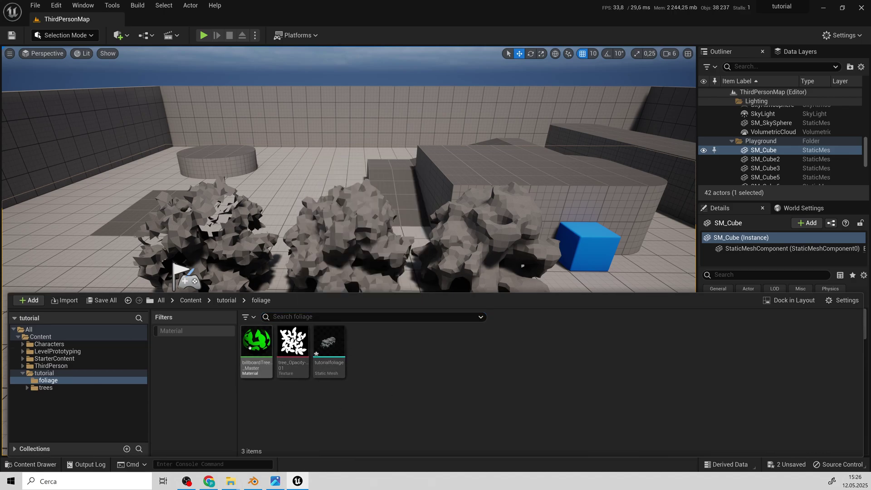
click(256, 343)
click(293, 343)
click(320, 344)
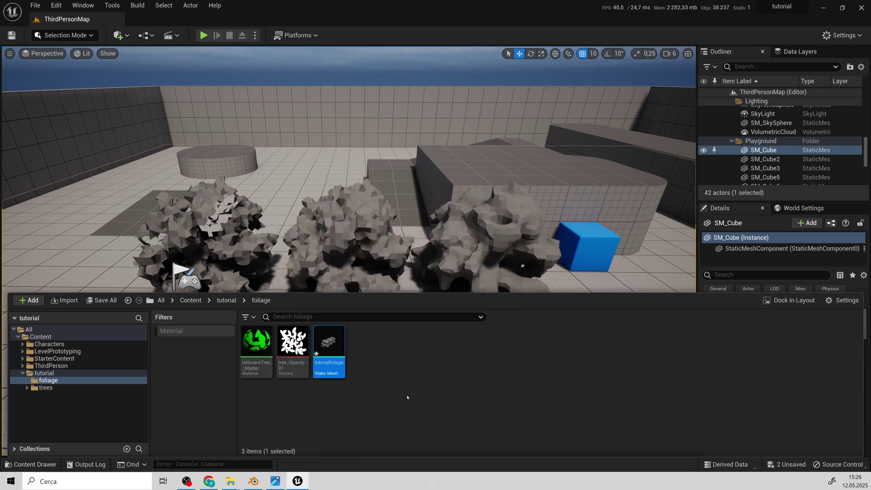
Open the billboardTree_Master material full screen and examine its graph, including the opacity Texture Sample and the Color and BillboardWPO groups.
click(257, 344)
double_click(258, 344)
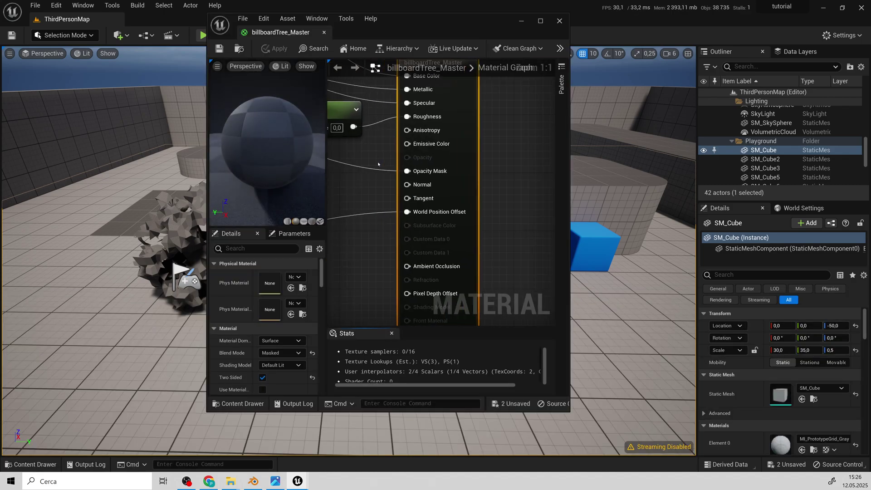
click(542, 20)
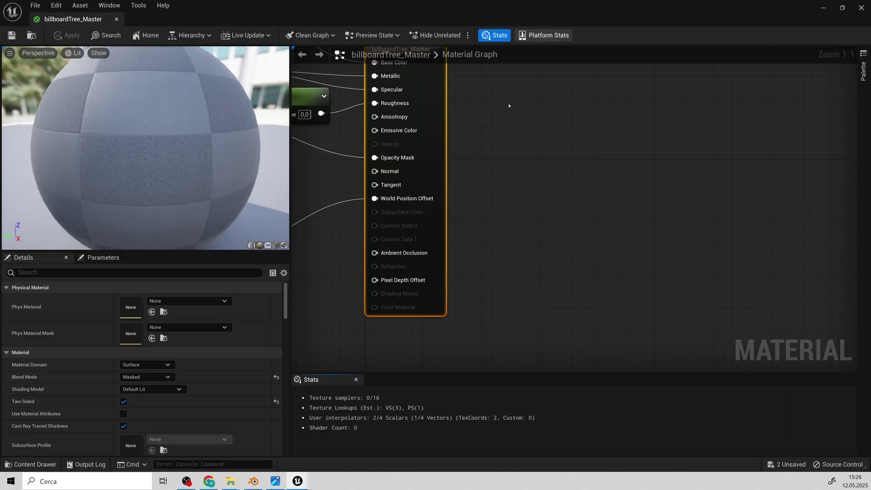
scroll(579, 216, down, 5)
right_drag(579, 216, 635, 228)
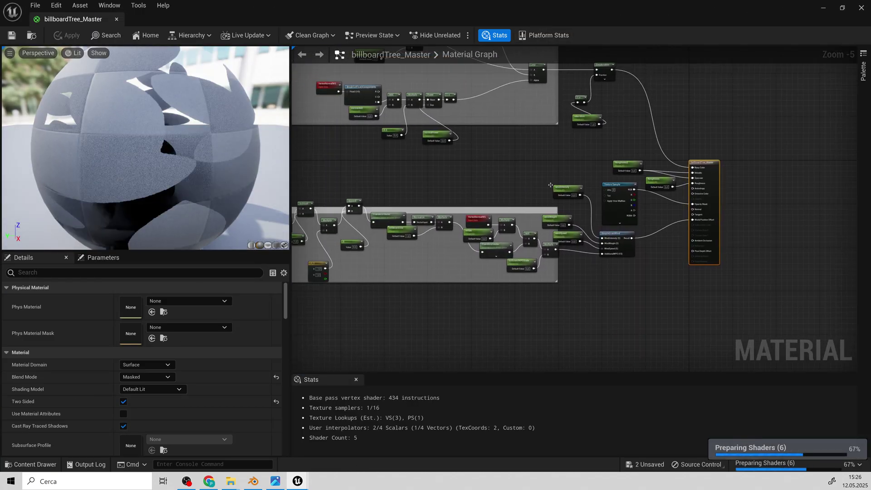
scroll(540, 177, down, 2)
right_drag(495, 175, 532, 211)
scroll(667, 237, up, 4)
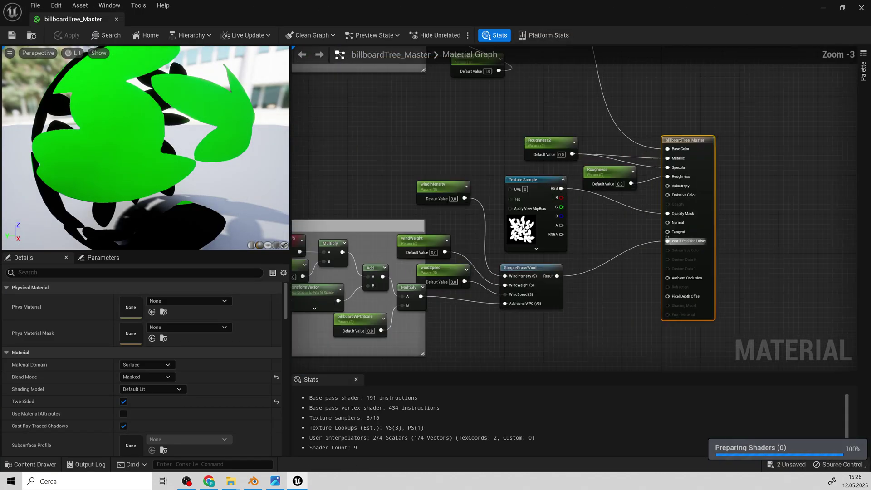
click(507, 225)
scroll(535, 187, down, 5)
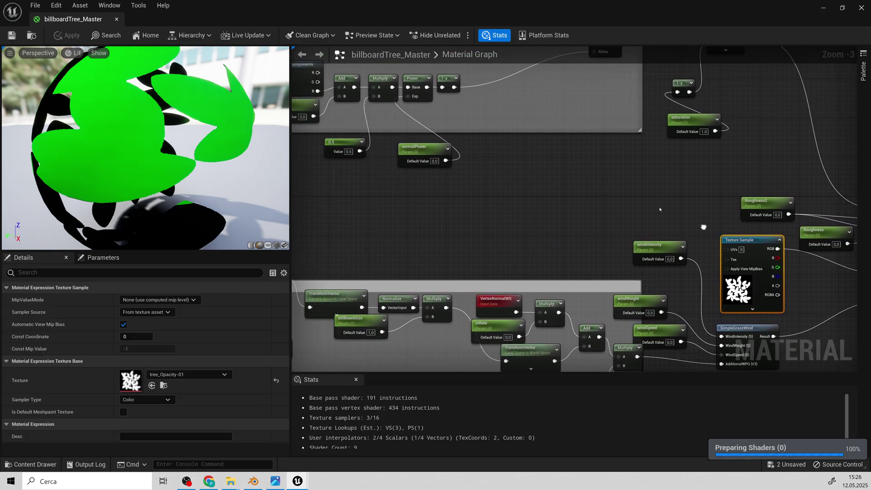
right_drag(535, 187, 532, 204)
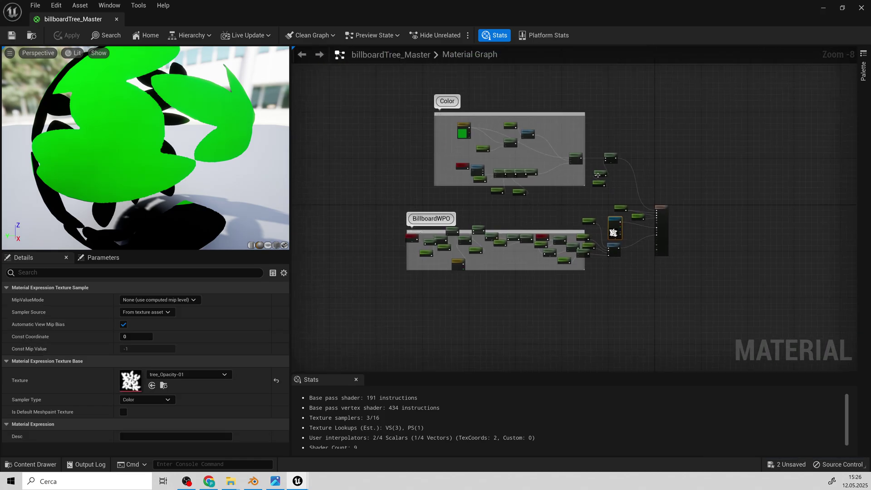
scroll(668, 243, up, 3)
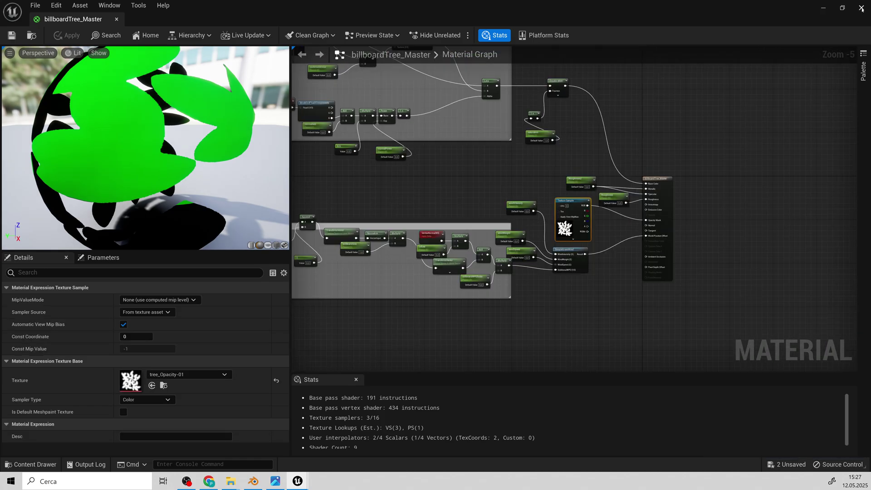
Look over the foliage folder's assets from within the material editor.
click(31, 464)
click(293, 349)
drag(357, 306, 298, 356)
click(400, 387)
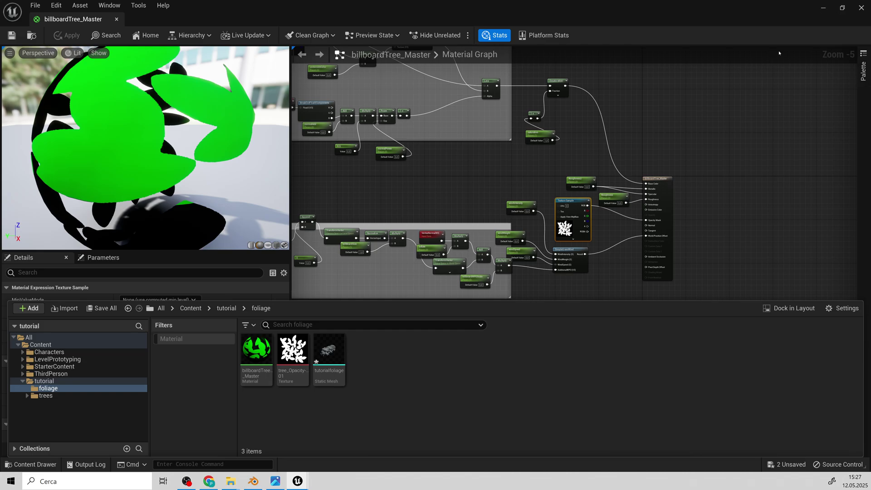
Minimize the material editor and create a material instance of billboardTree_Master in the foliage folder, keeping its default name.
click(824, 9)
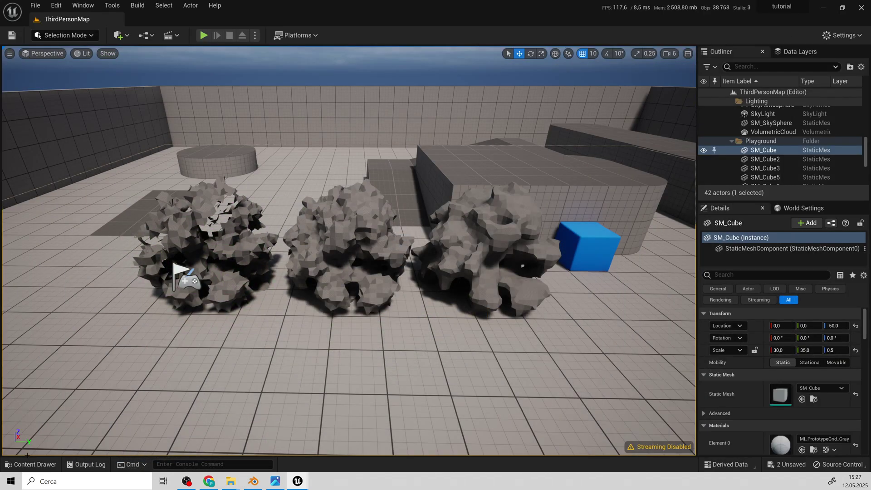
click(30, 465)
click(267, 350)
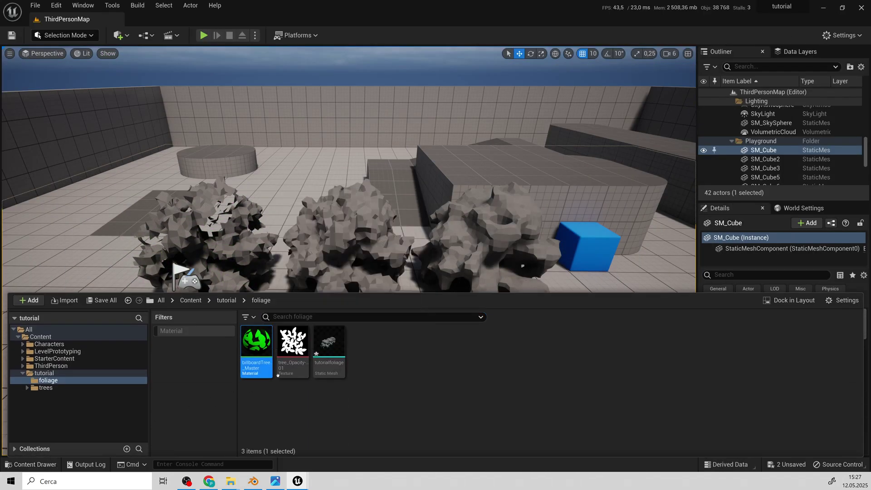
right_click(267, 349)
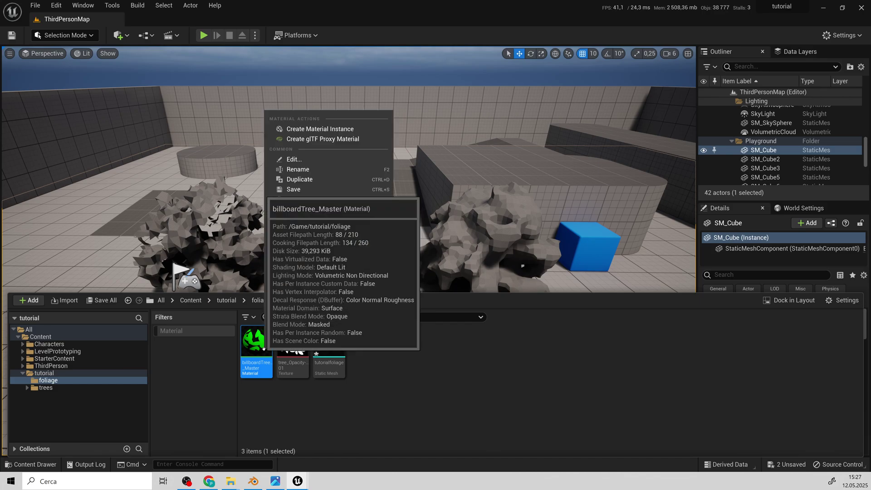
click(337, 130)
key(Return)
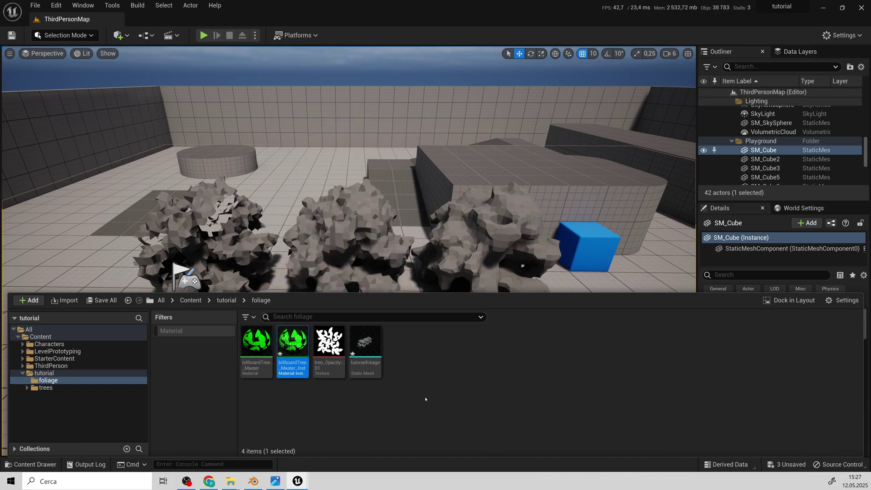
Open the new material instance in a smaller window beside the viewport and apply it to the bush mesh in the level.
double_click(293, 342)
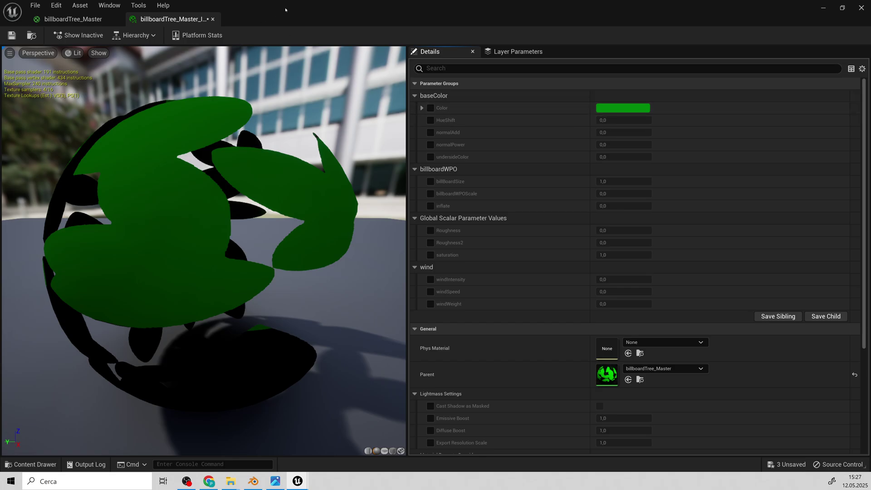
drag(285, 9, 677, 46)
click(28, 464)
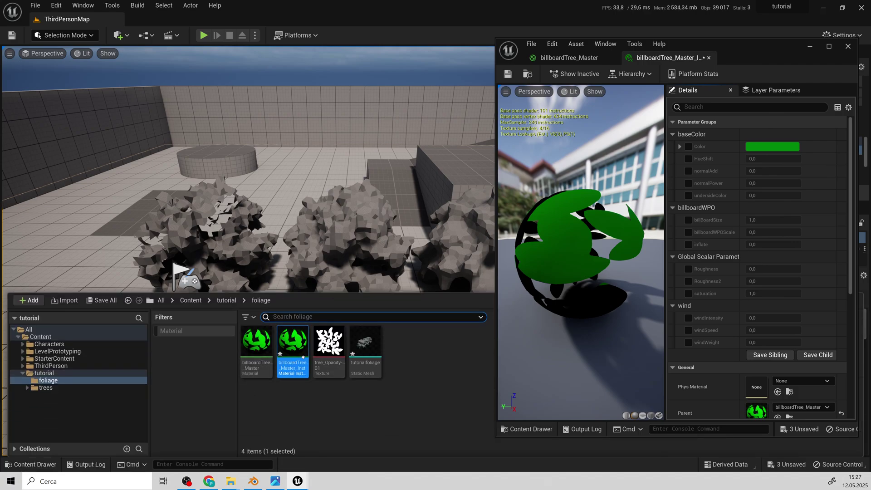
drag(299, 343, 355, 265)
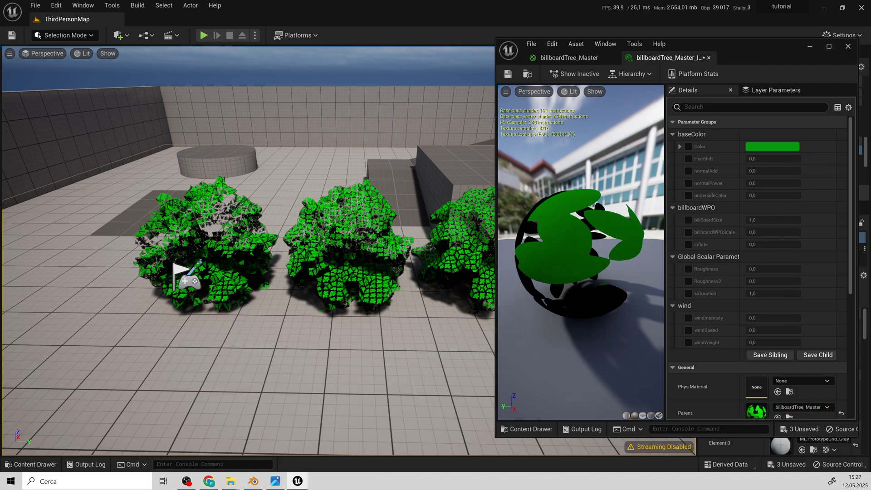
Enable the billBoardSize, billboardWPOScale and inflate overrides in the material instance's billboardWPO group.
mouse_move(354, 266)
right_down()
mouse_move(399, 247)
mouse_move(368, 259)
right_up()
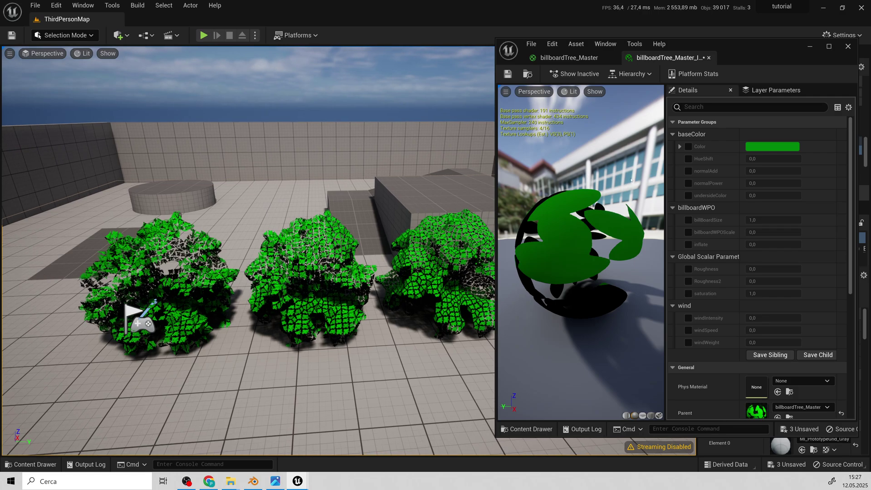
click(688, 220)
click(688, 233)
click(689, 244)
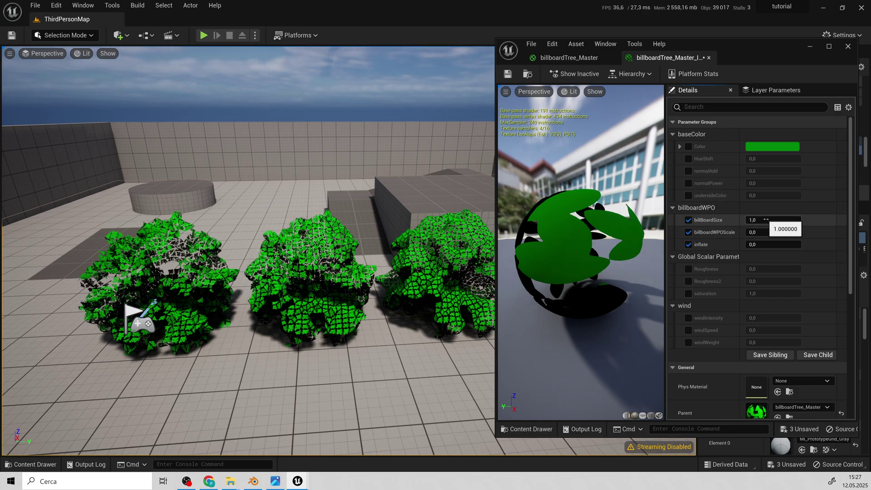
Set inflate to 1,5, billBoardSize to 3 and billboardWPOScale to 7 in the material instance.
drag(766, 219, 768, 220)
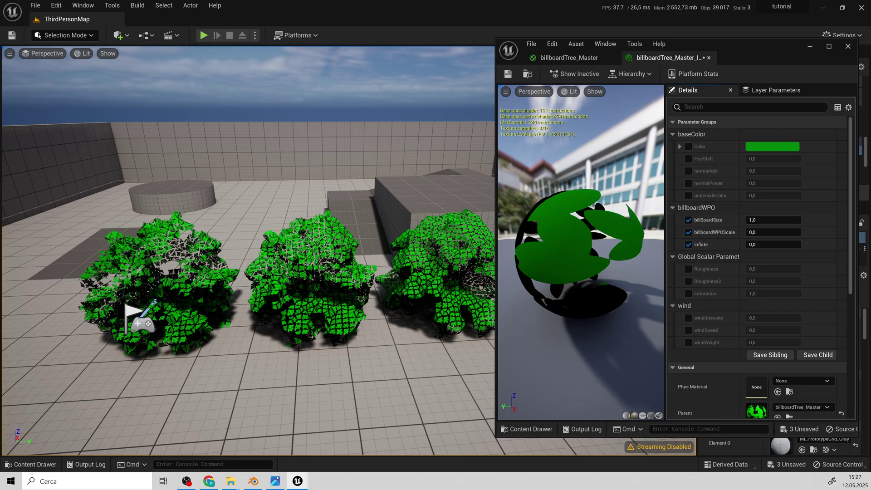
key(alt+Tab)
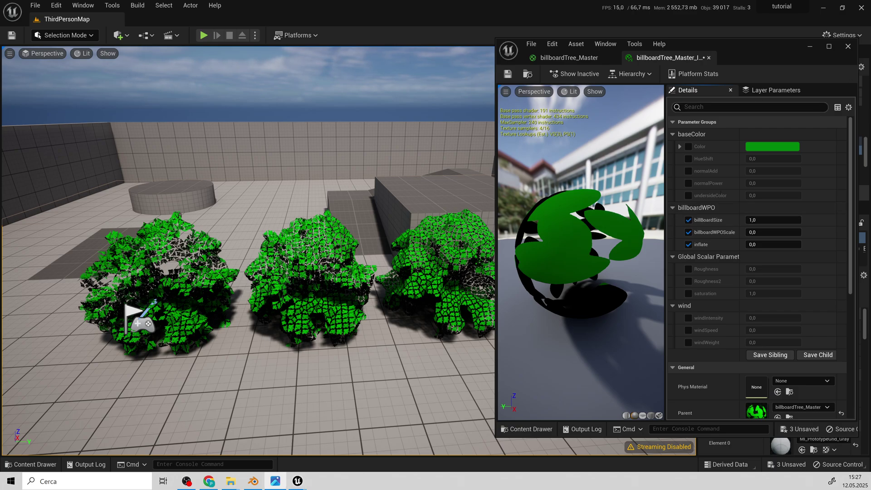
click(758, 220)
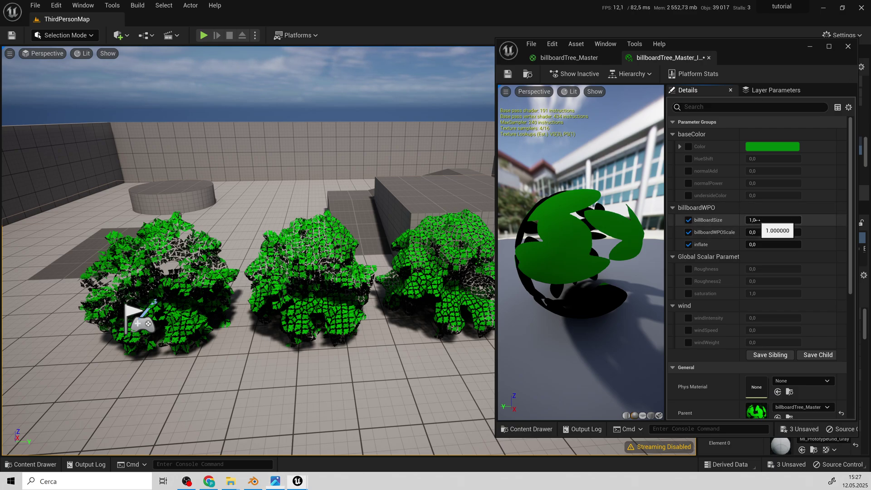
click(757, 244)
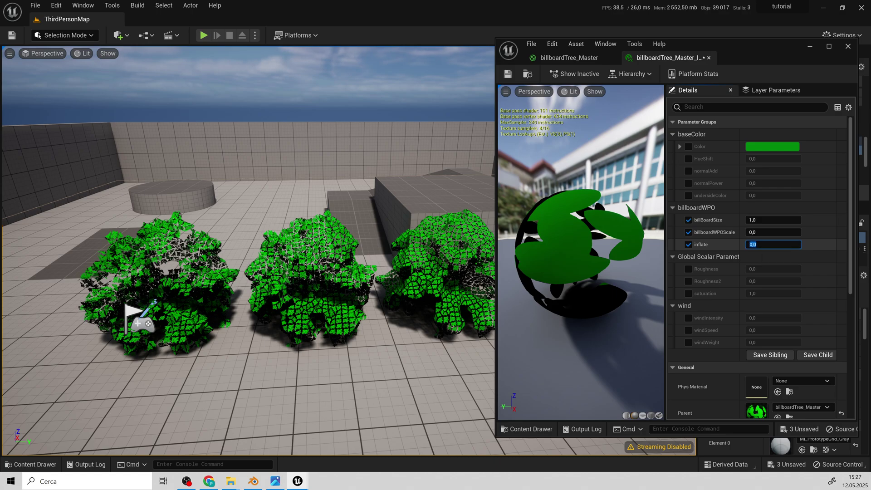
text(1,5)
click(765, 232)
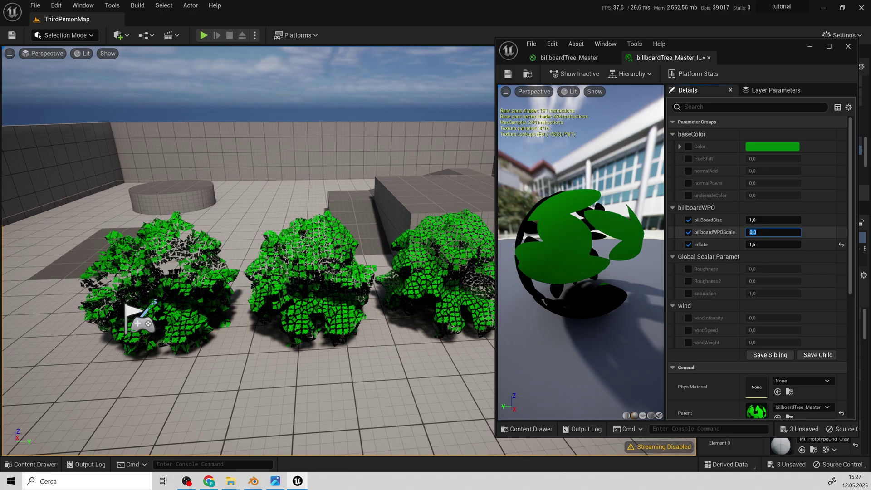
click(757, 221)
text(3)
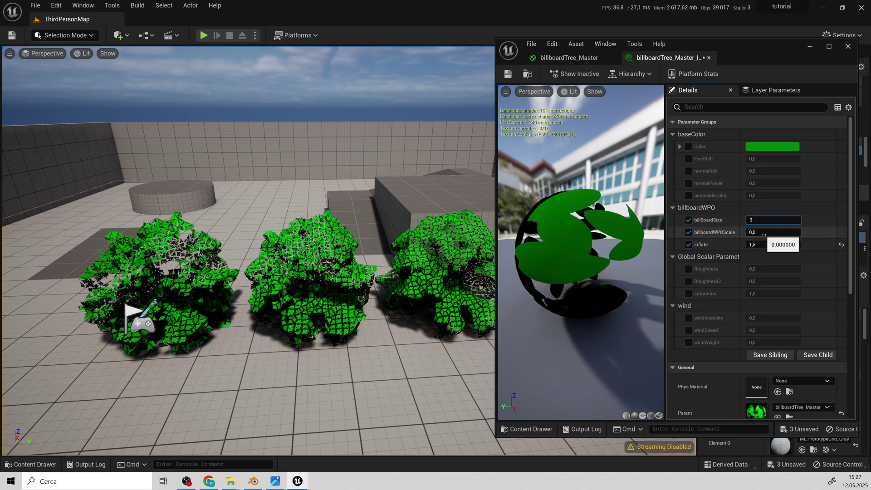
click(764, 233)
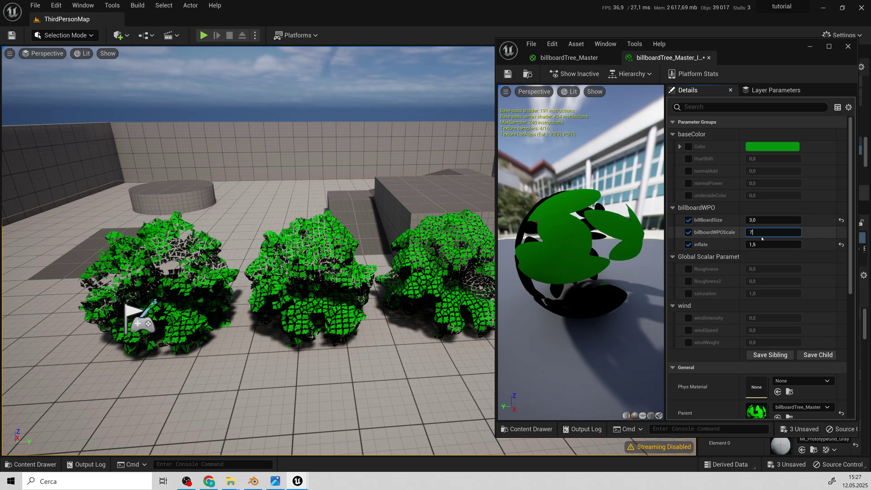
key(Return)
Enable the Color, HueShift, normalAdd, normalPower and undersideColor overrides in the material instance's baseColor group.
drag(257, 283, 257, 218)
key(s)
right_drag(257, 282, 222, 257)
key(d)
key(a)
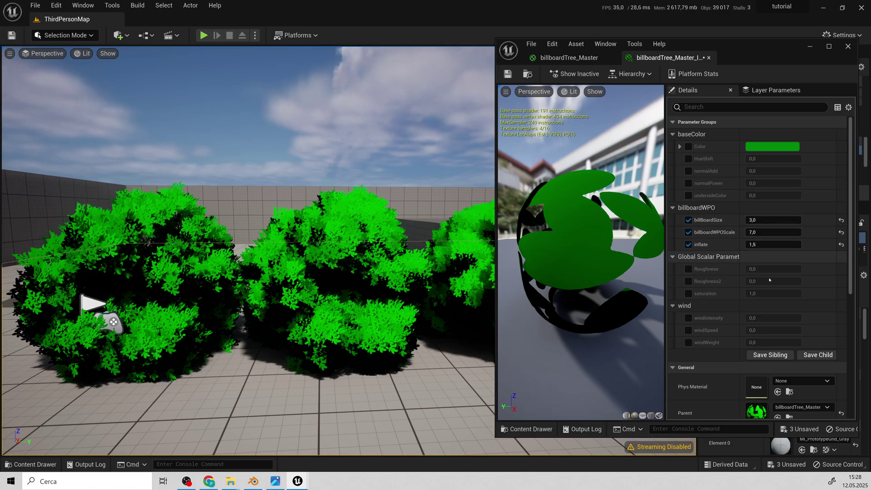
click(688, 147)
click(689, 158)
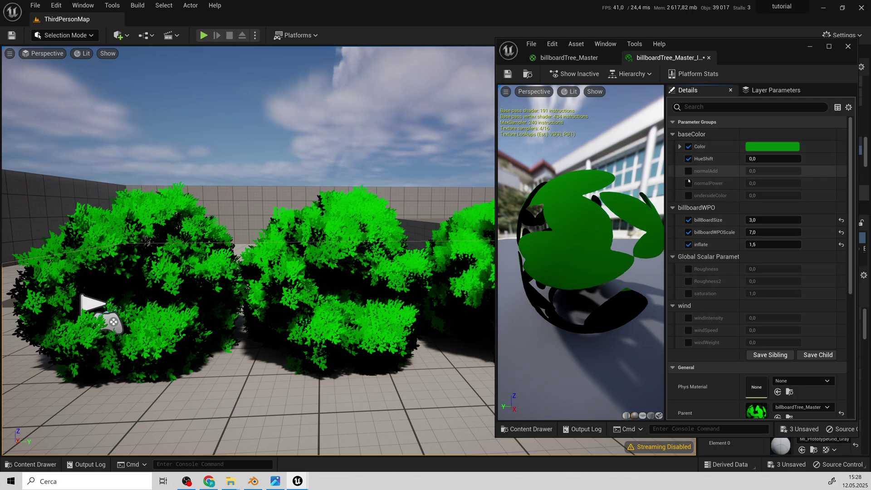
click(688, 171)
click(688, 183)
click(689, 196)
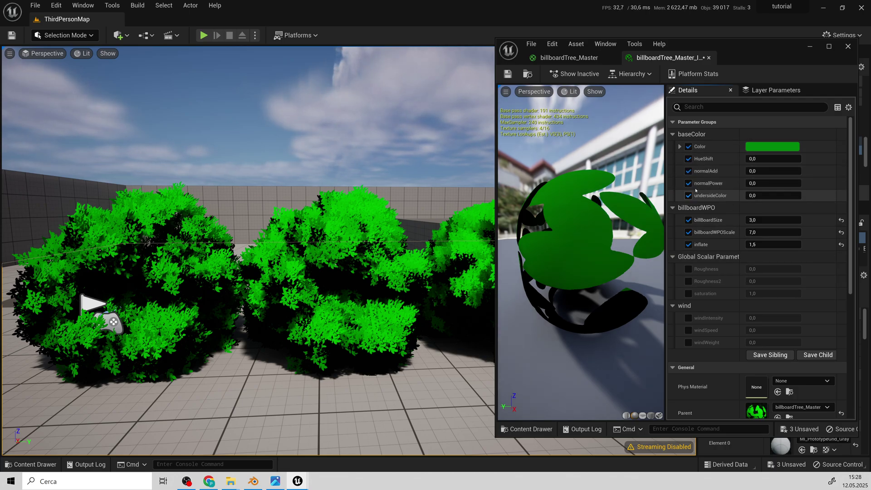
click(764, 147)
click(651, 209)
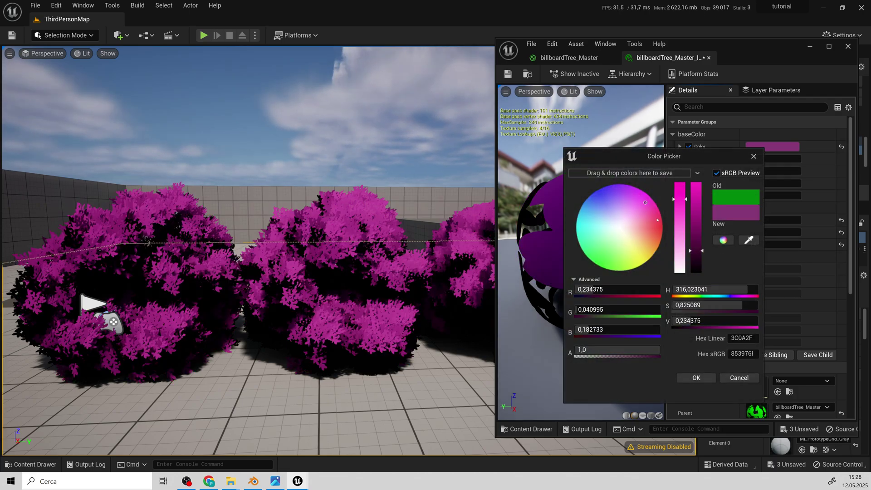
click(744, 380)
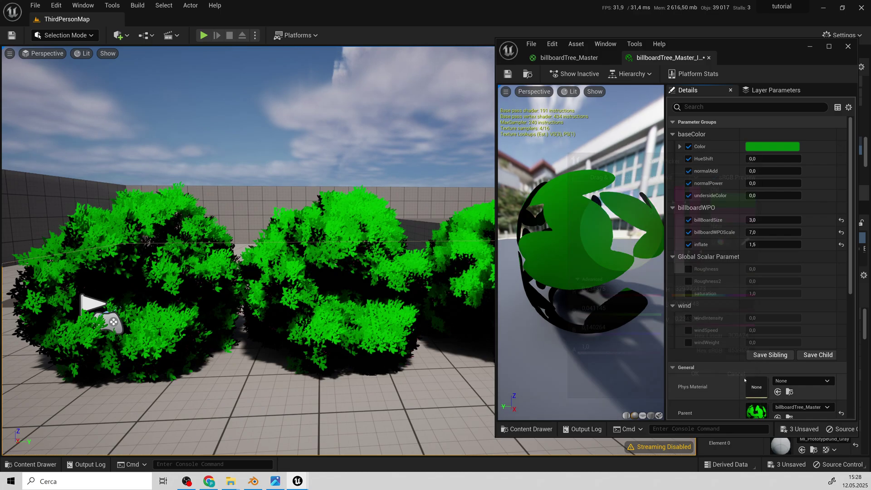
Set the material instance's Color to a dark green with hex sRGB 2A5839FF.
click(771, 151)
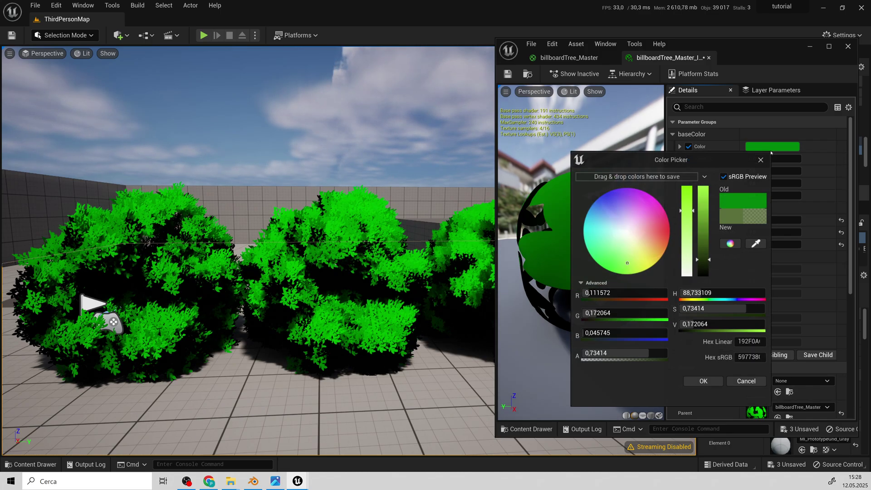
click(703, 263)
click(603, 255)
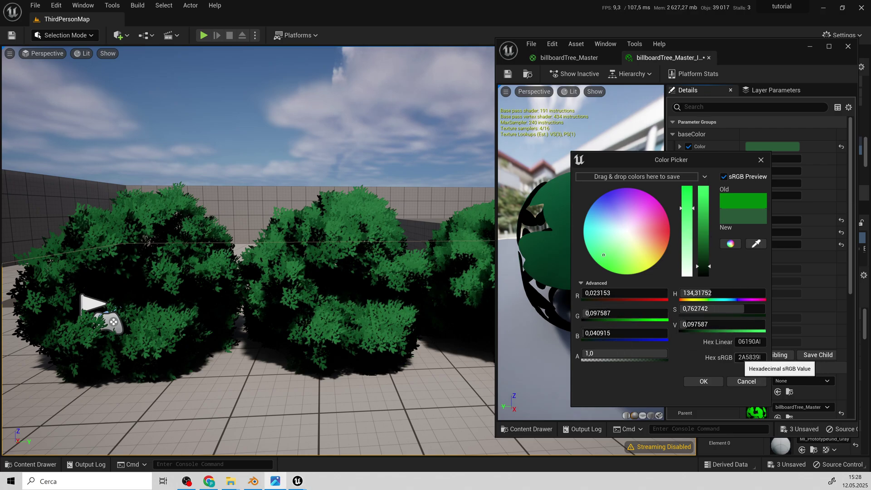
click(750, 358)
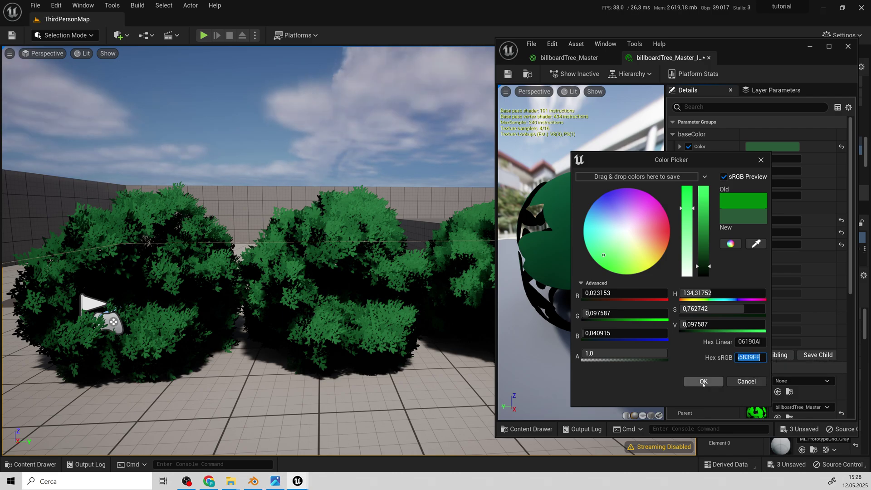
click(703, 381)
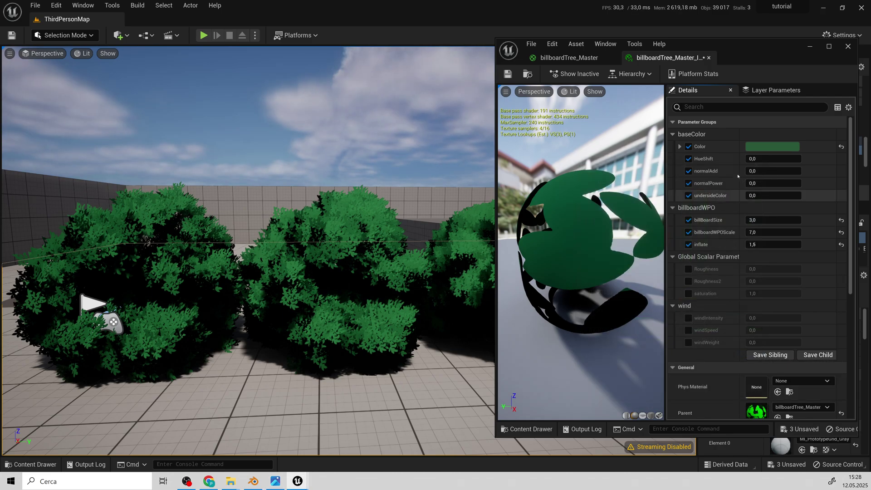
Set undersideColor to 2,5 in the material instance's baseColor group.
click(754, 195)
drag(755, 195, 808, 195)
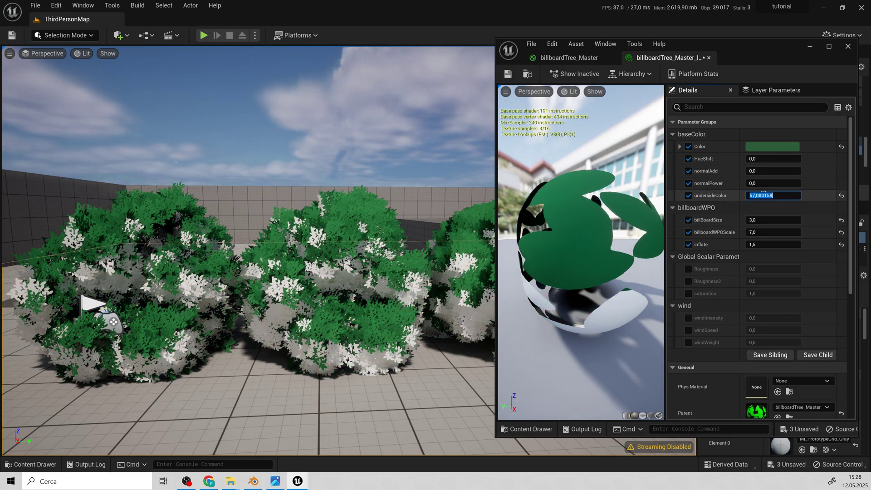
click(764, 191)
text(2,5)
key(Return)
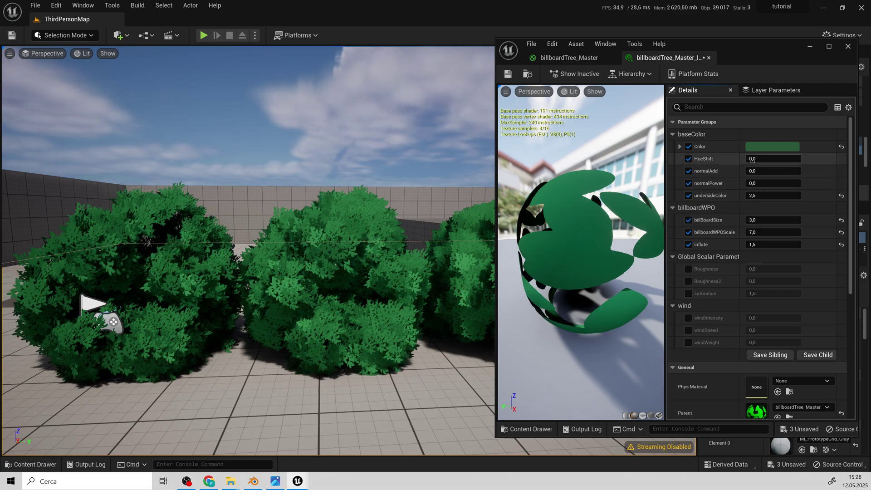
Set HueShift to -0,128 in the material instance's baseColor group.
mouse_move(771, 158)
mouse_down()
mouse_move(785, 159)
mouse_move(755, 159)
mouse_move(766, 159)
mouse_up()
click(758, 159)
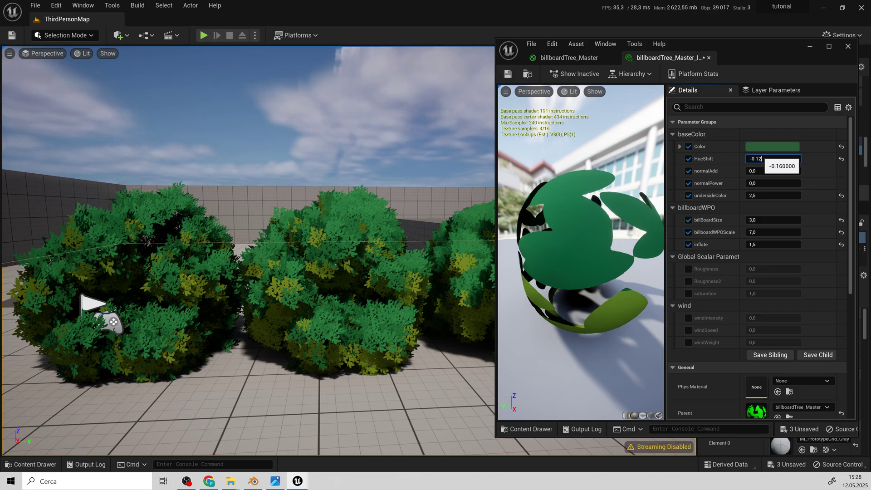
key(Return)
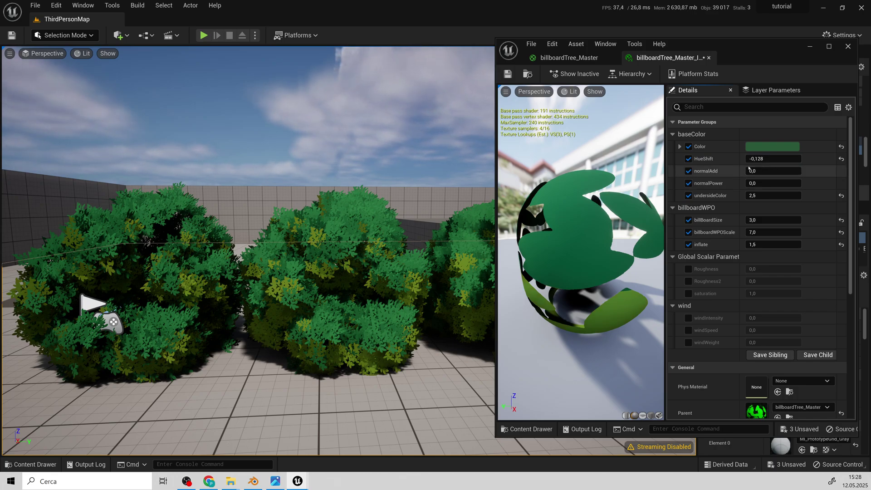
Set normalAdd to 0,5 in the material instance's baseColor group.
click(757, 172)
text(-0,26)
key(Return)
drag(762, 171, 790, 171)
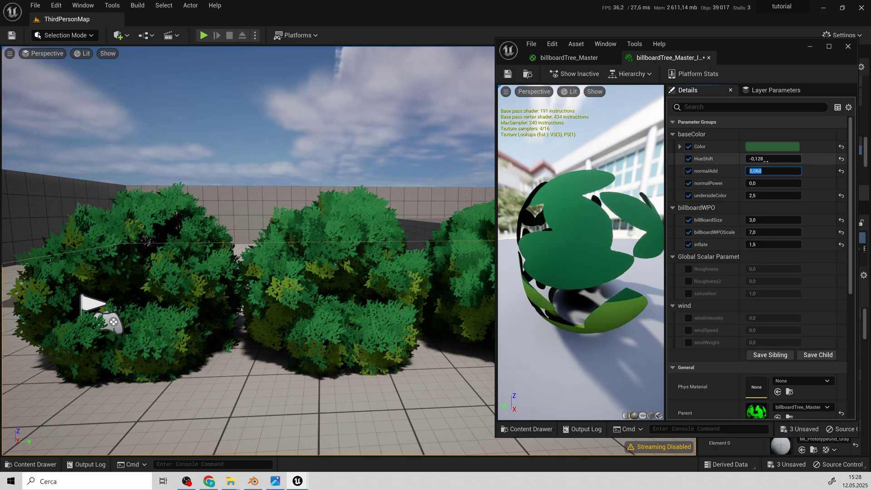
text(,5)
key(Return)
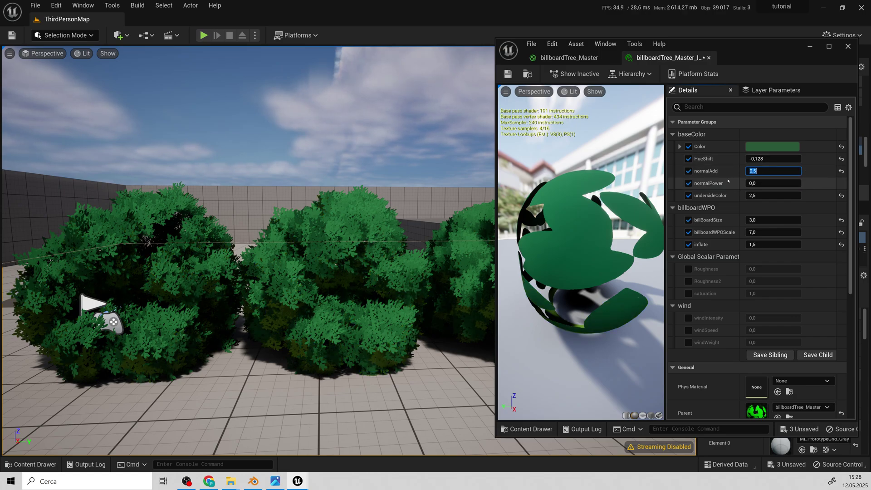
Set normalPower to 0,6 in the material instance's baseColor group.
click(767, 183)
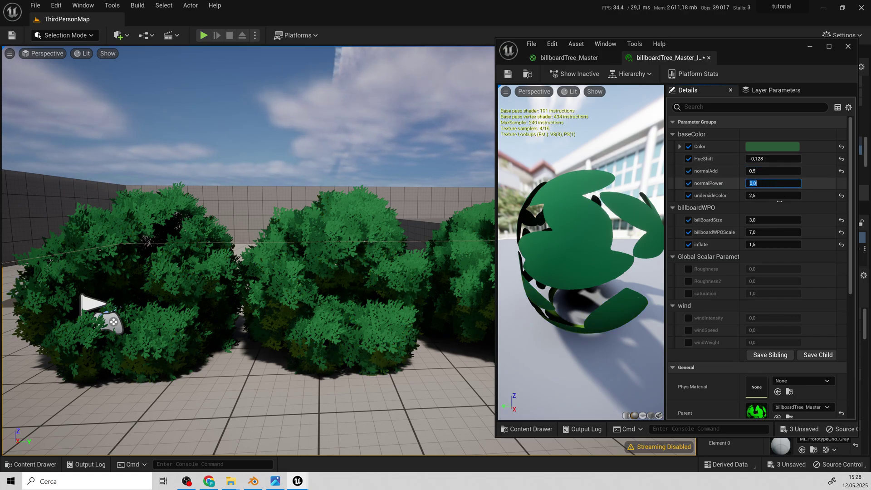
key(Tab)
mouse_move(759, 183)
mouse_down()
mouse_move(785, 183)
mouse_move(757, 183)
mouse_up()
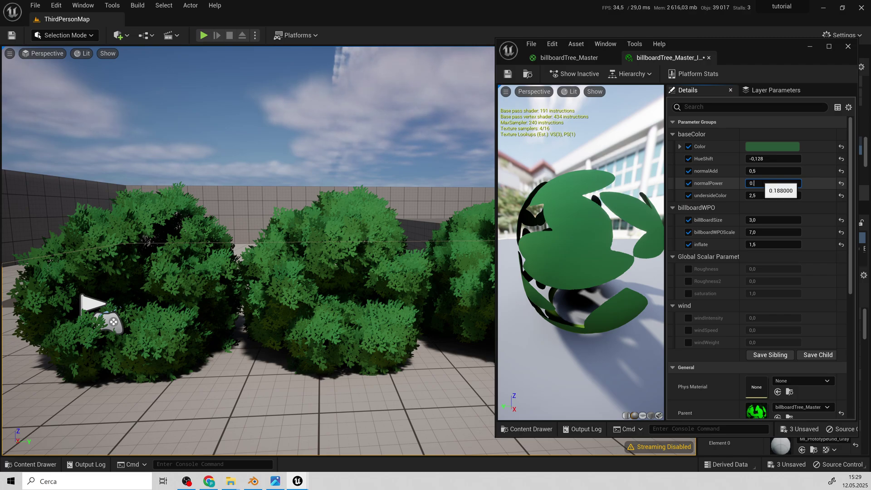
text(0.6)
key(Return)
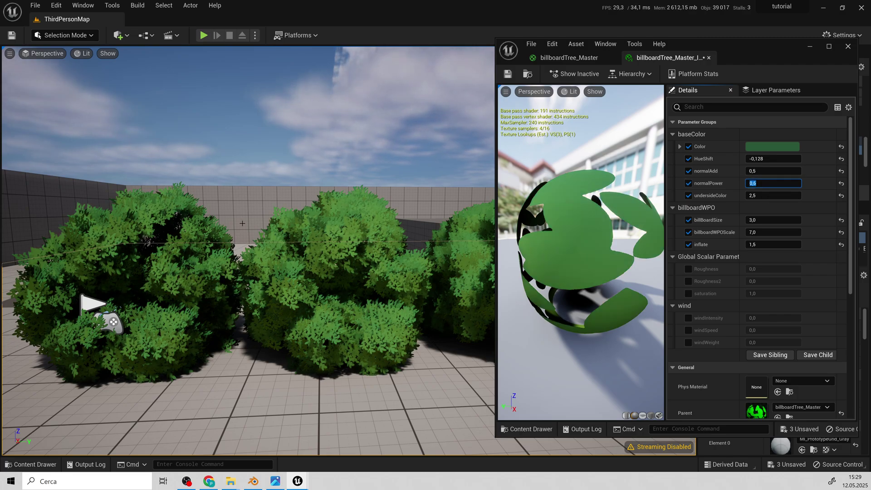
Enable the windIntensity, windSpeed and windWeight overrides in the material instance's wind group.
click(269, 200)
right_drag(269, 199, 398, 228)
key(d)
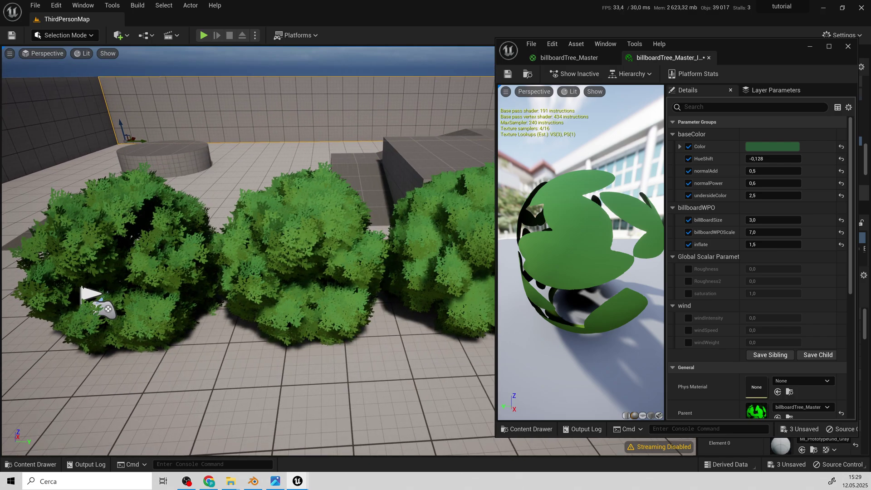
right_drag(277, 239, 282, 235)
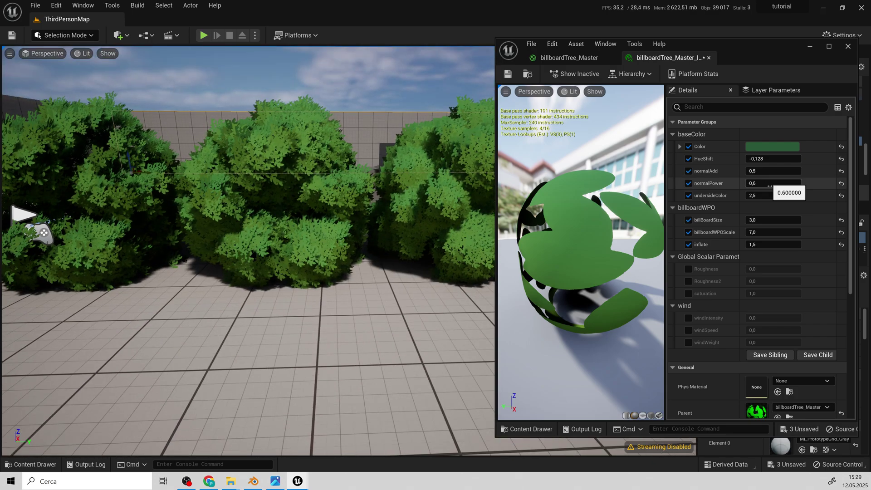
scroll(692, 272, down, 4)
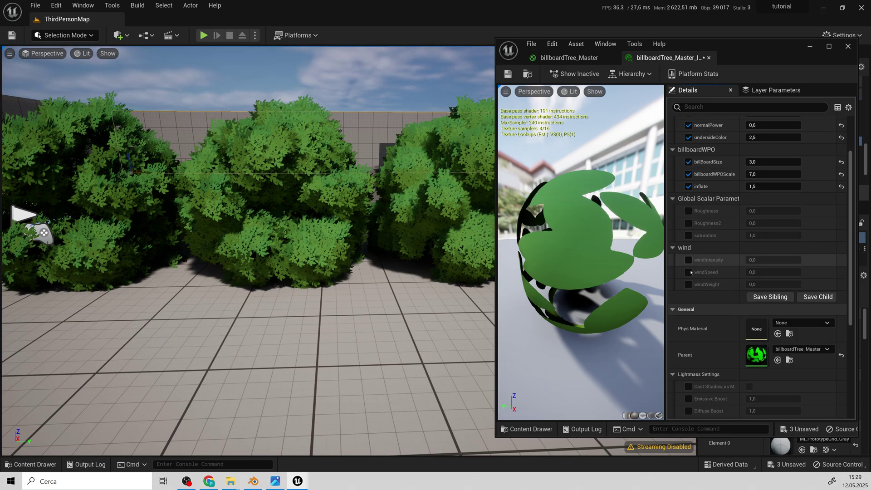
click(689, 272)
click(689, 284)
click(689, 261)
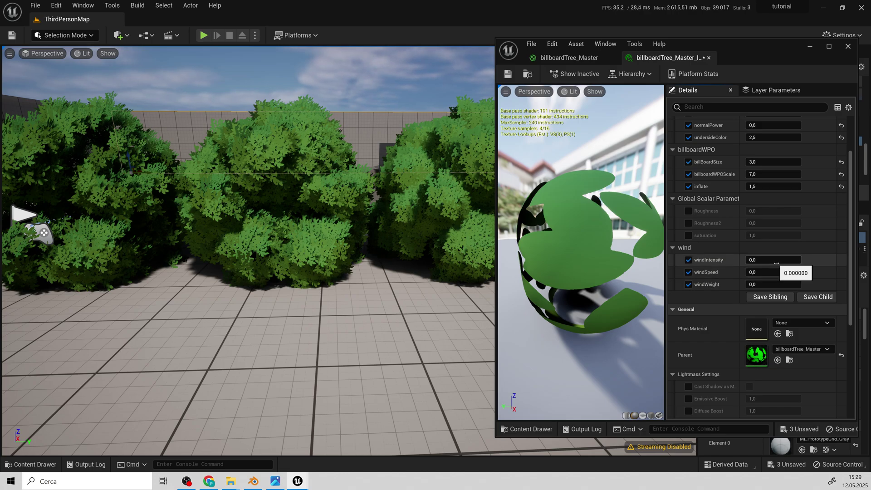
Set windIntensity to 0,3, windSpeed to 0,2 and windWeight to 0,2 in the material instance.
click(776, 260)
text(0.3)
key(Tab)
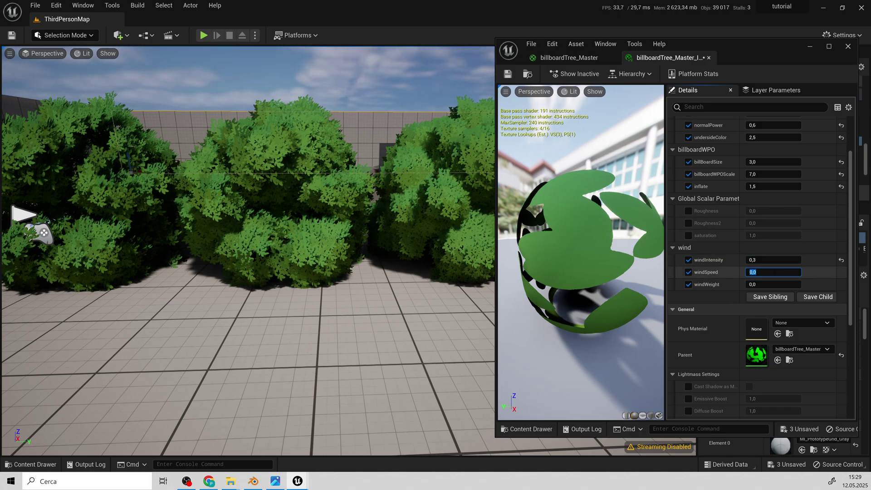
text(0.2)
click(754, 284)
text(0.2)
key(Return)
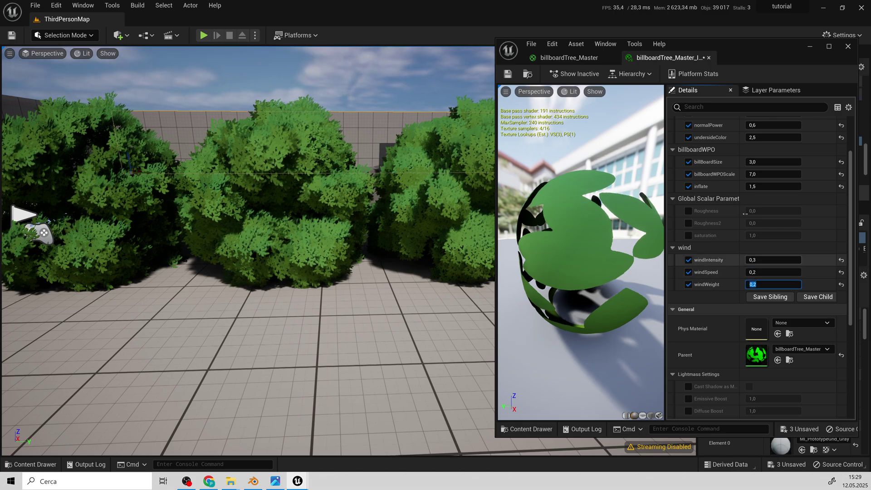
Select the bushes in the level, reopen their material instance and place its editor window beside the bushes.
click(832, 228)
right_drag(282, 245, 247, 249)
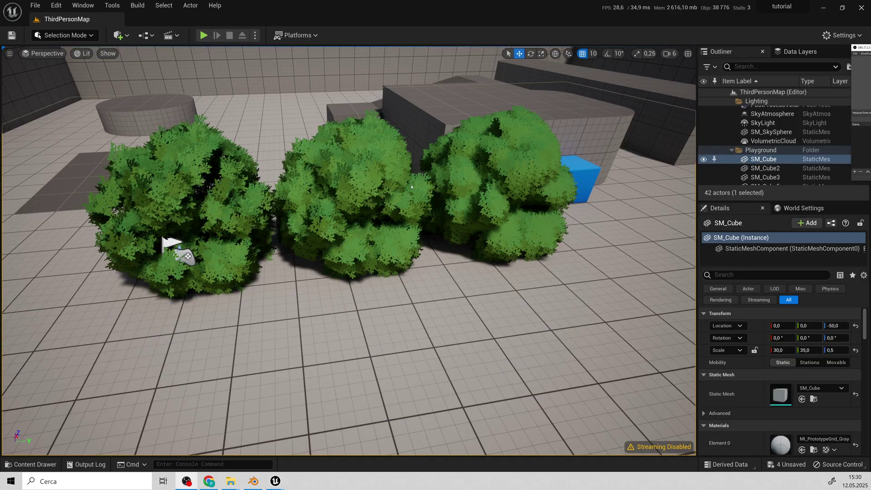
drag(258, 250, 258, 213)
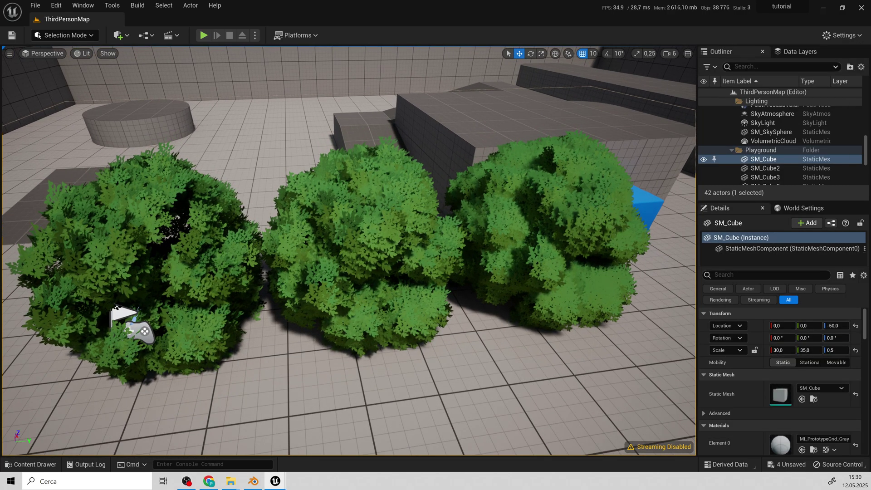
click(257, 249)
double_click(780, 450)
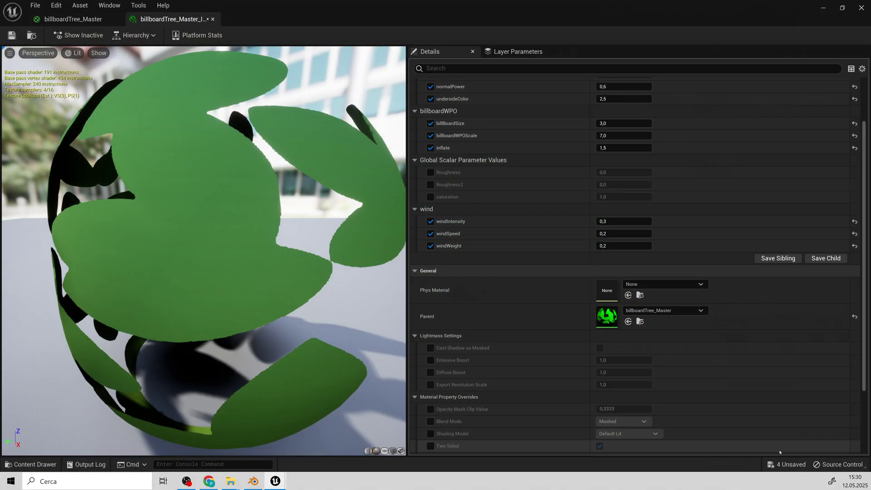
drag(475, 15, 675, 47)
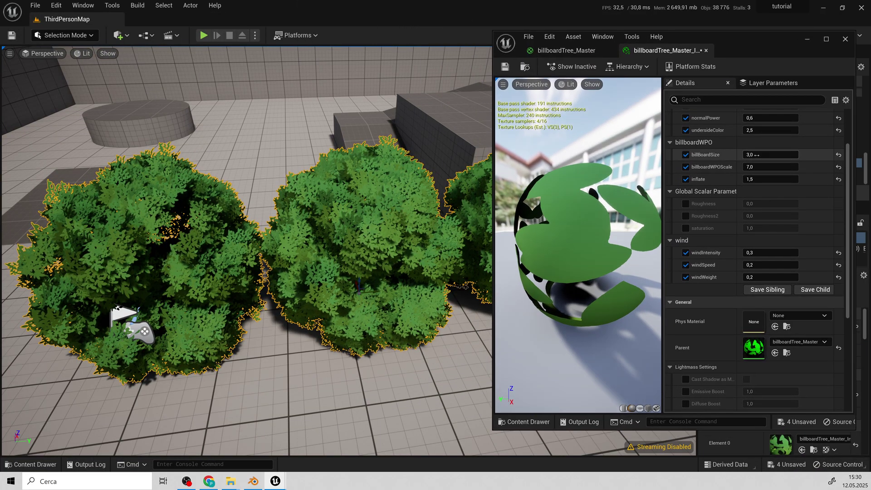
Increase the material instance's billBoardSize and examine the bushes' foliage from several distances and angles in the level.
drag(754, 155, 796, 155)
key(w)
right_drag(281, 255, 252, 292)
key(s)
key(w)
click(318, 181)
key(s)
right_drag(318, 182, 311, 159)
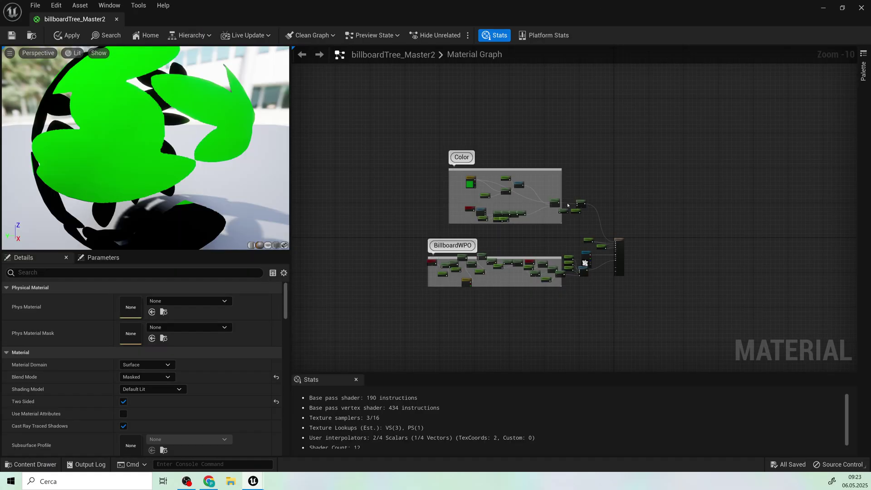
Examine the Color node group in the billboardTree_Master2 material graph.
scroll(612, 210, up, 3)
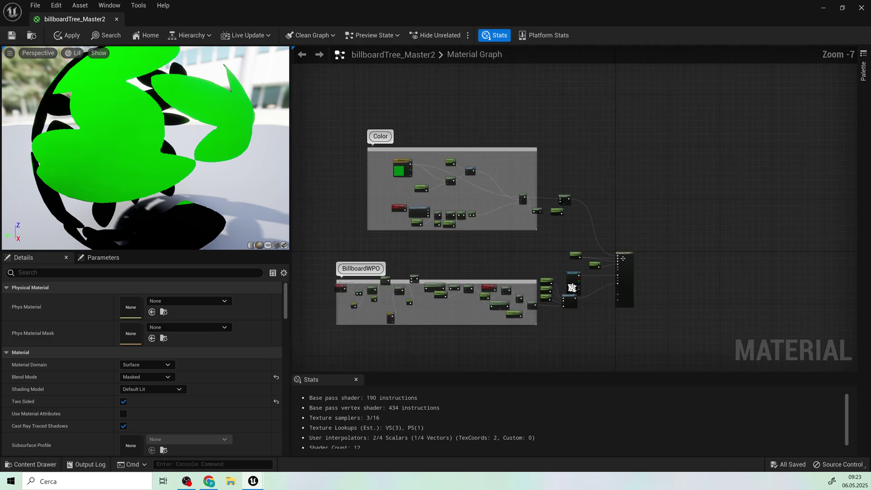
scroll(136, 323, down, 2)
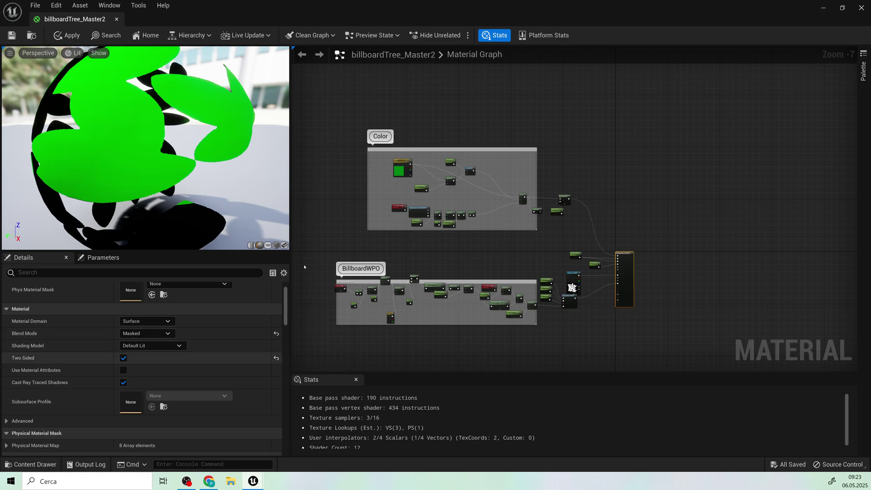
right_drag(616, 174, 682, 185)
scroll(535, 179, up, 4)
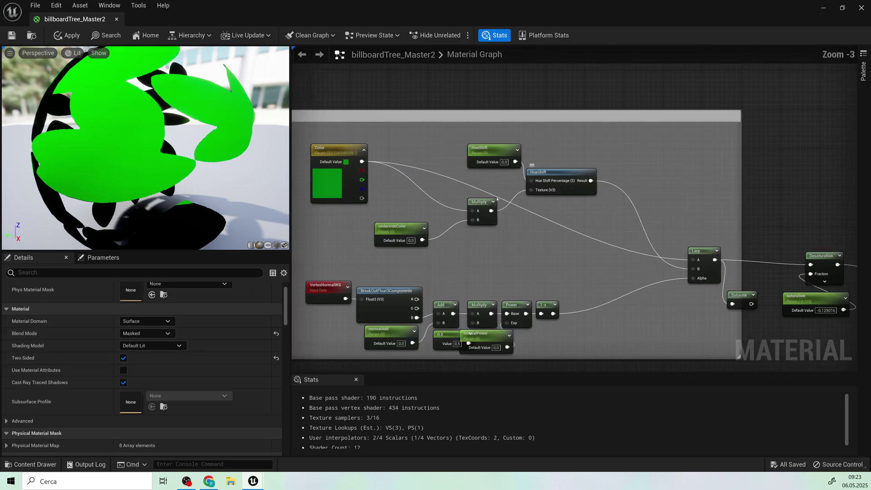
right_drag(492, 259, 576, 197)
scroll(620, 223, down, 2)
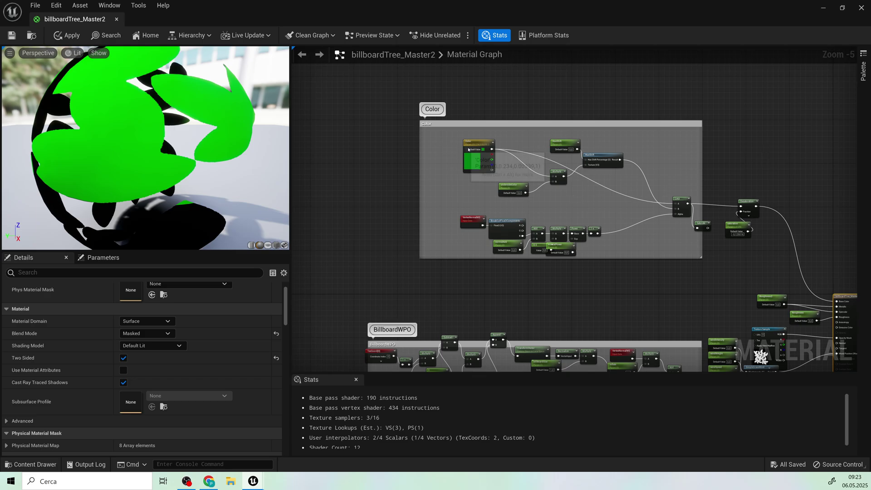
Add a Constant3Vector node to the Color group and set it to green with the value 0,0.143,0.0455.
click(429, 189)
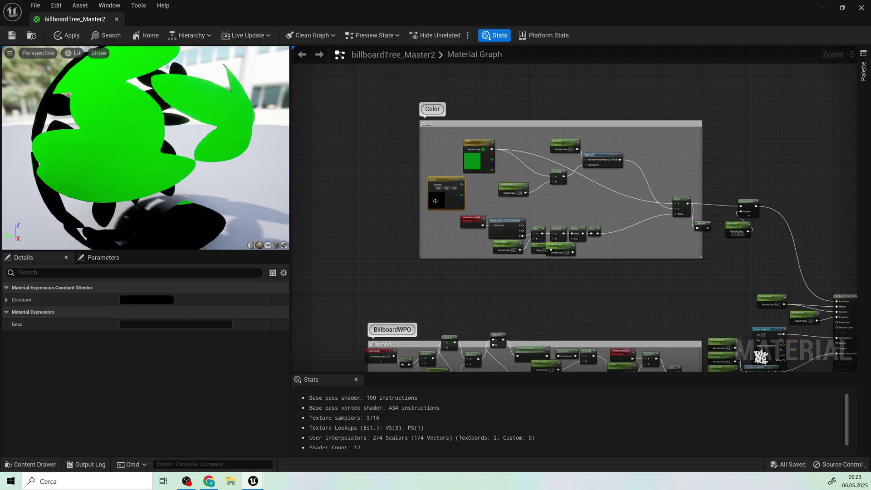
double_click(435, 201)
drag(465, 309, 458, 311)
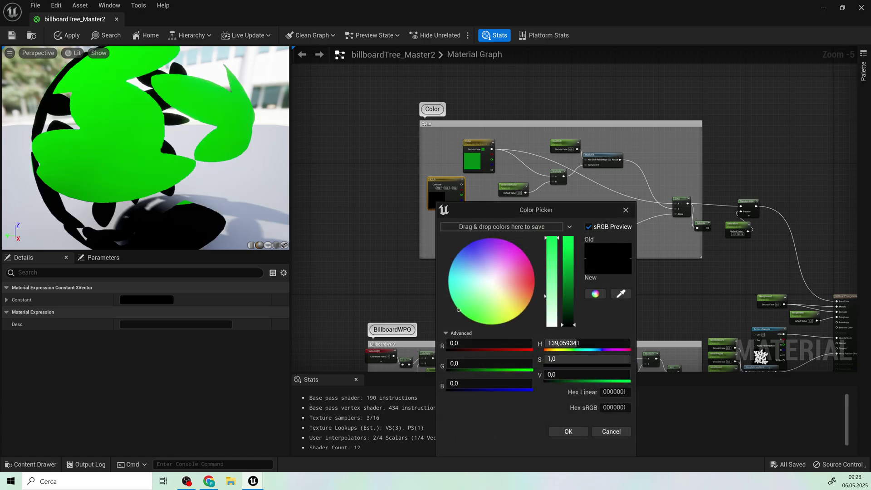
click(570, 314)
click(580, 431)
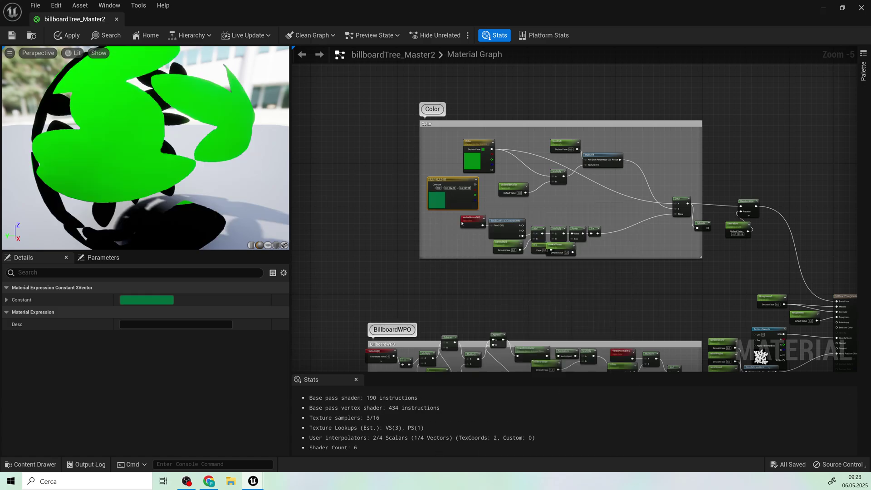
Delete the green Constant3Vector node from the Color group.
right_click(447, 182)
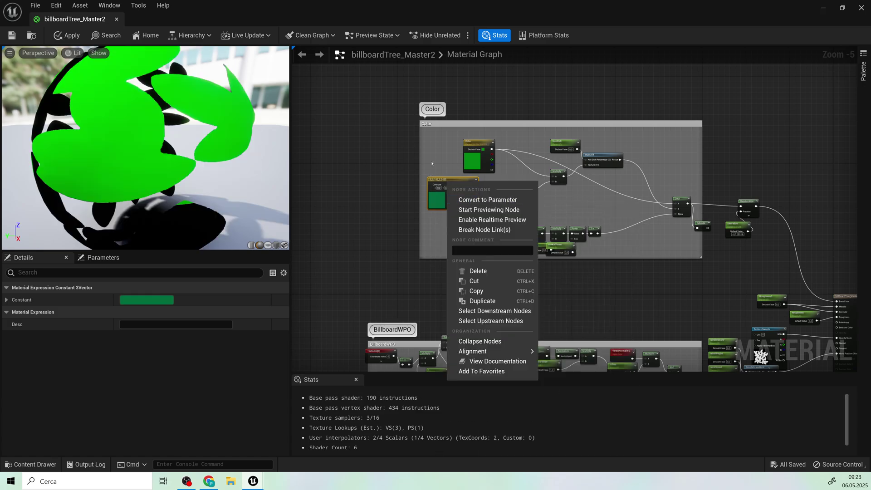
click(430, 162)
click(439, 180)
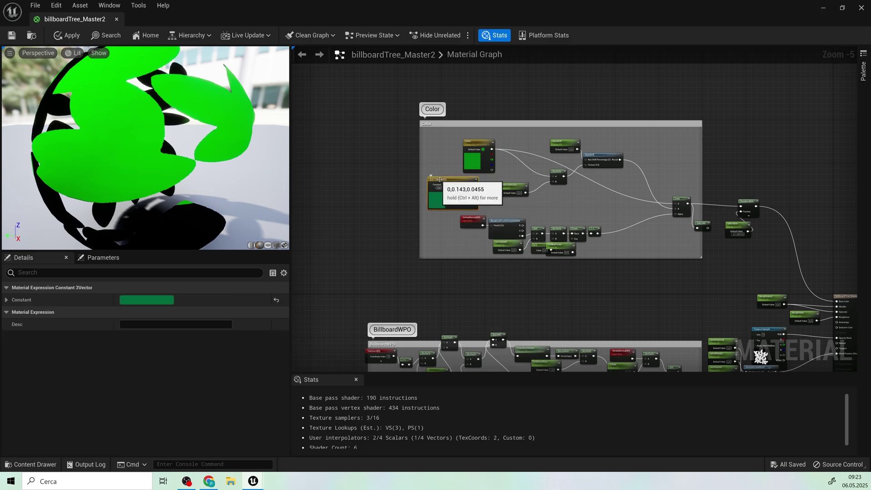
key(Delete)
Try adding a Multiply node and a scalar parameter to the Color group, deleting each one after placing it.
scroll(444, 139, up, 3)
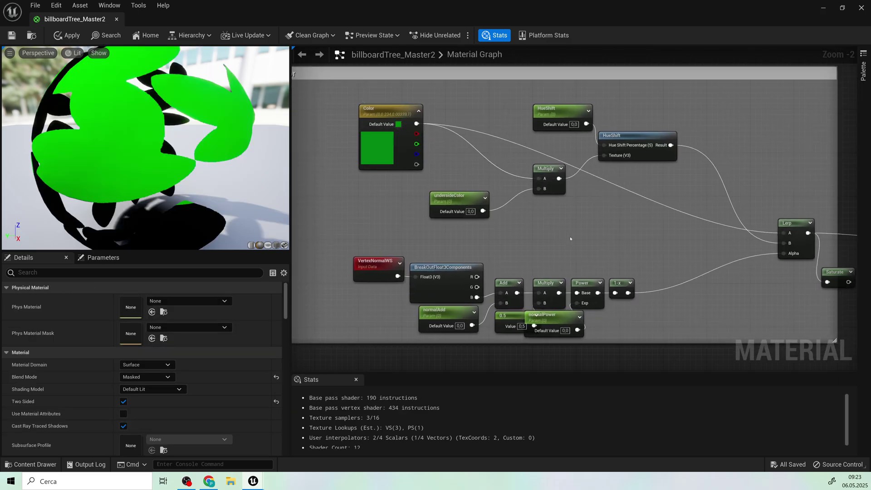
click(565, 227)
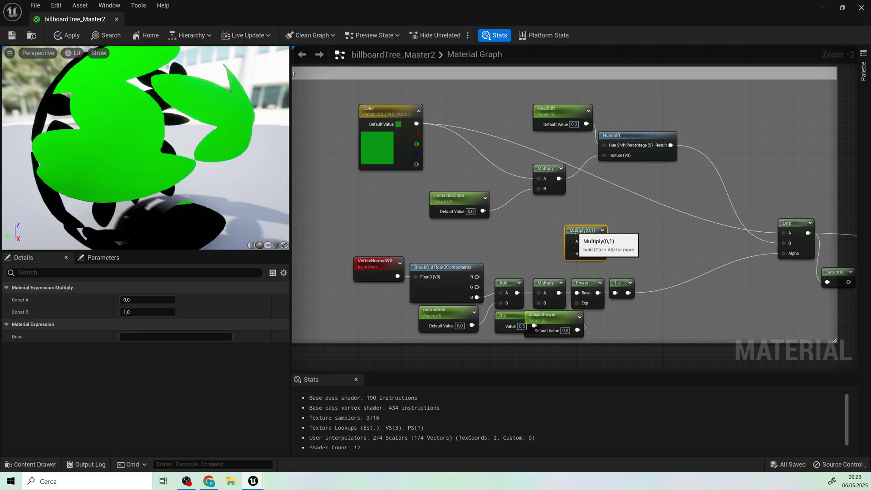
key(Delete)
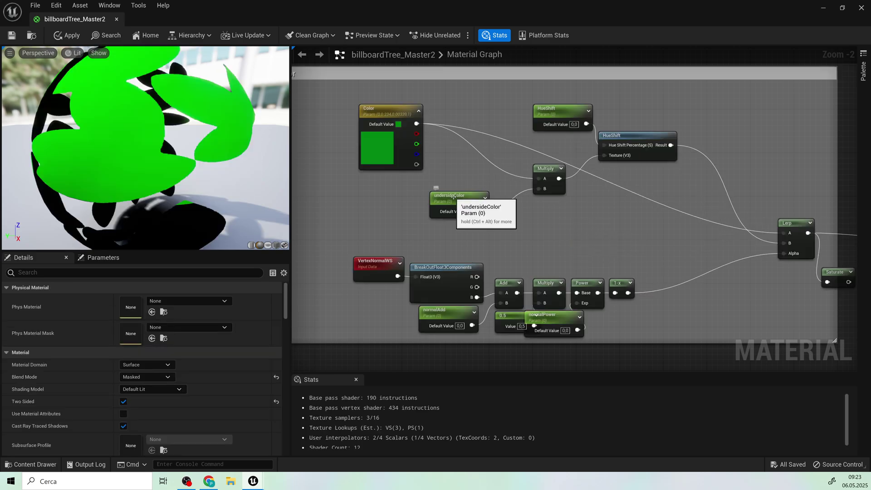
click(449, 202)
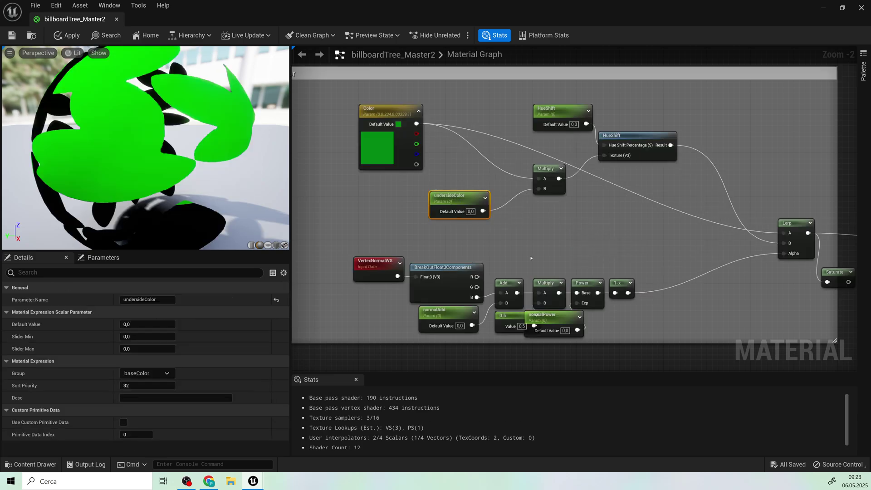
click(535, 245)
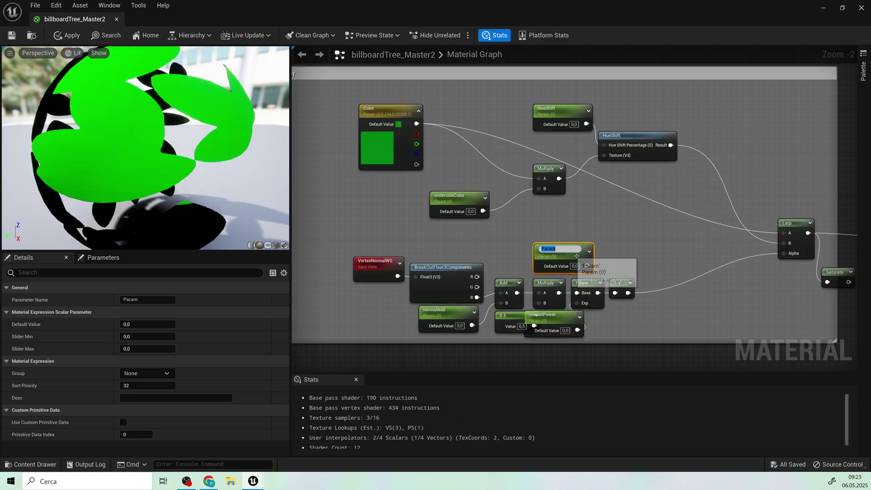
key(Delete)
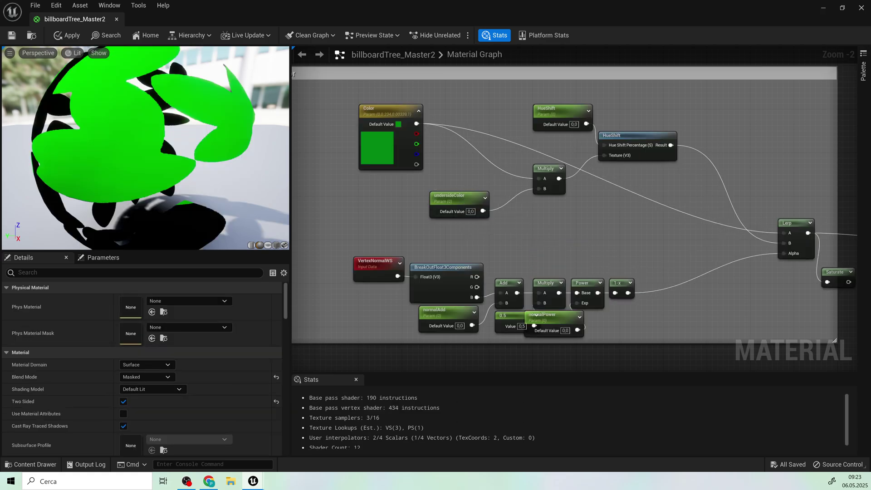
Search the material graph's node list for the HueShift node.
drag(100, 175, 145, 159)
scroll(101, 175, down, 5)
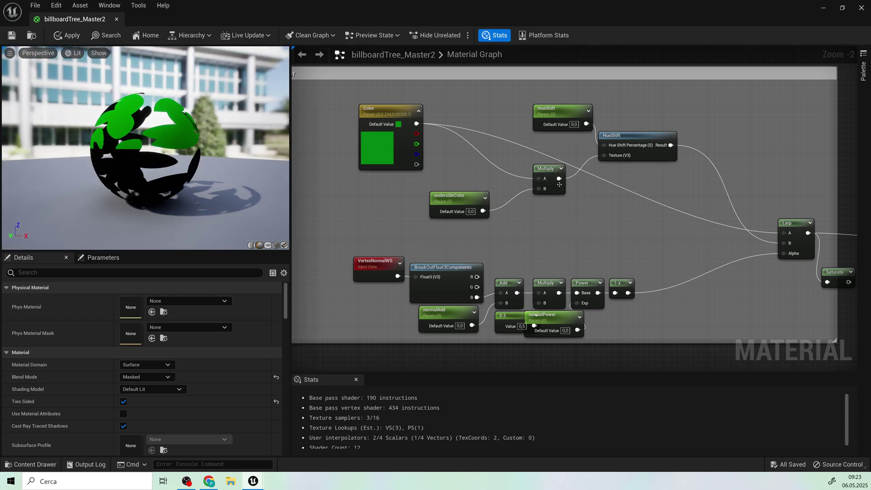
right_click(547, 237)
text(h)
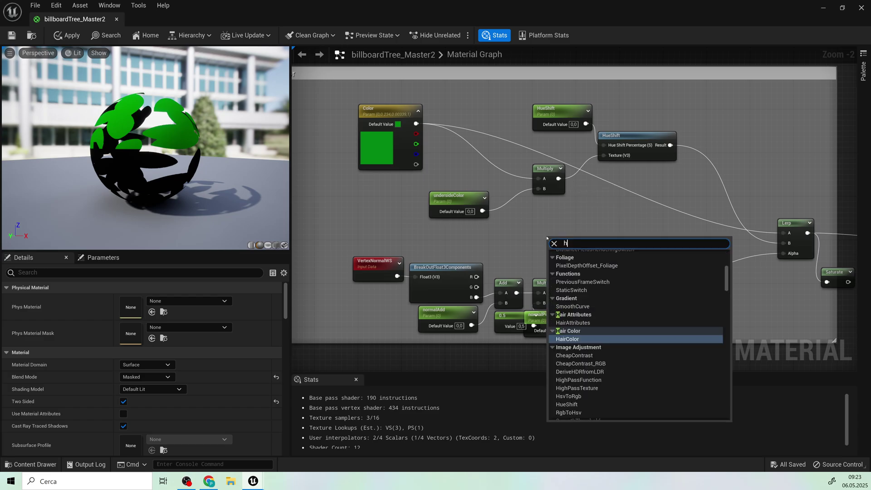
text(u)
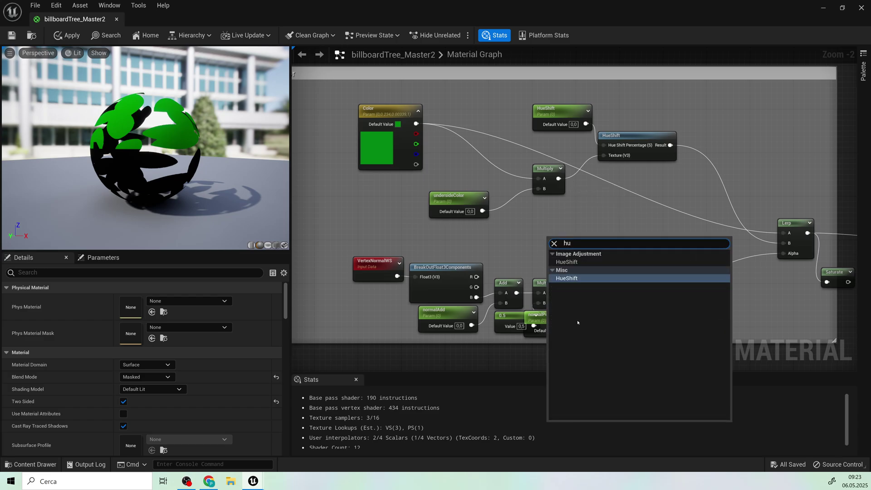
click(570, 223)
Examine the HueShift scalar parameter and the HueShift function it feeds in the Color group.
right_drag(638, 213, 514, 259)
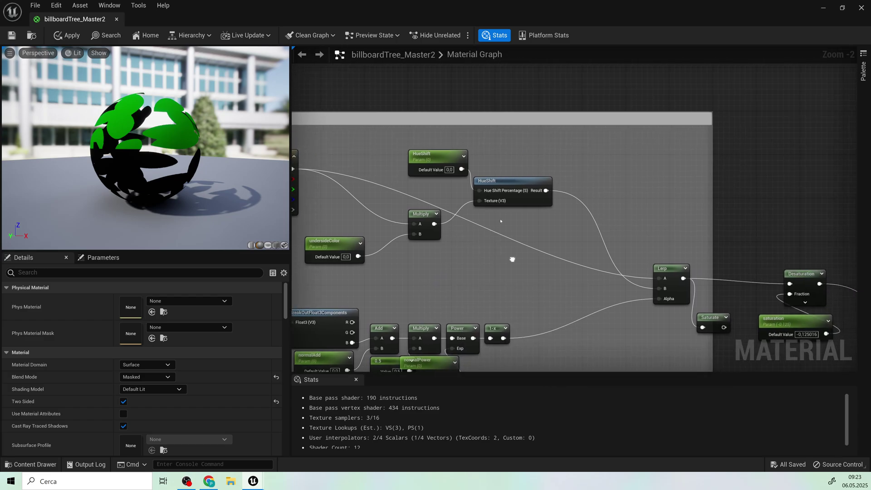
click(505, 180)
click(411, 164)
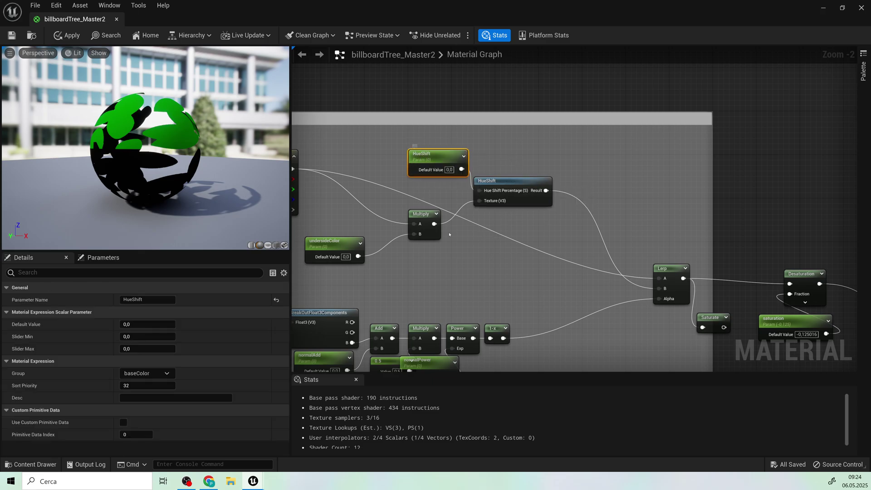
right_drag(518, 239, 489, 204)
click(472, 122)
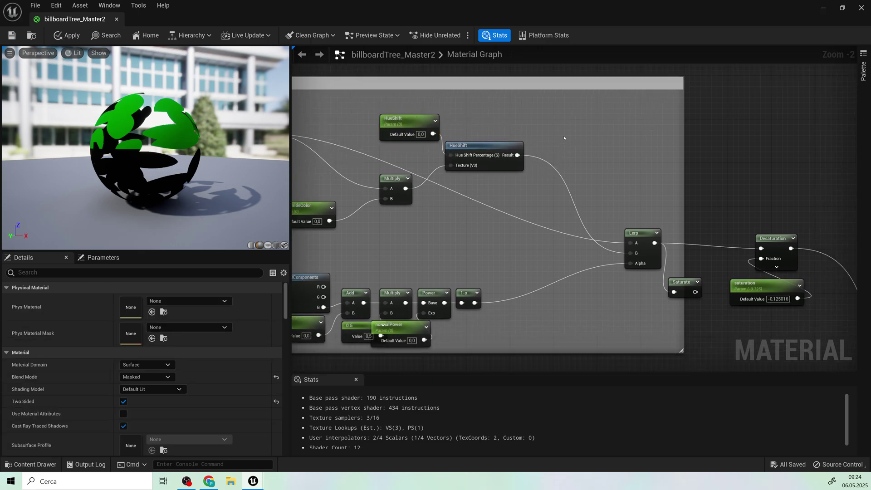
Place a Lerp node above the existing Lerp in the Color group and delete it again.
right_drag(569, 138, 486, 88)
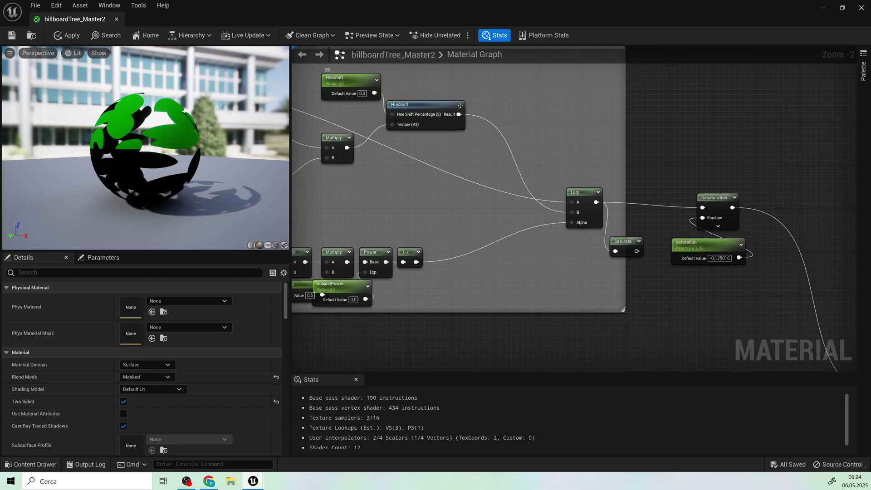
right_drag(572, 186, 539, 149)
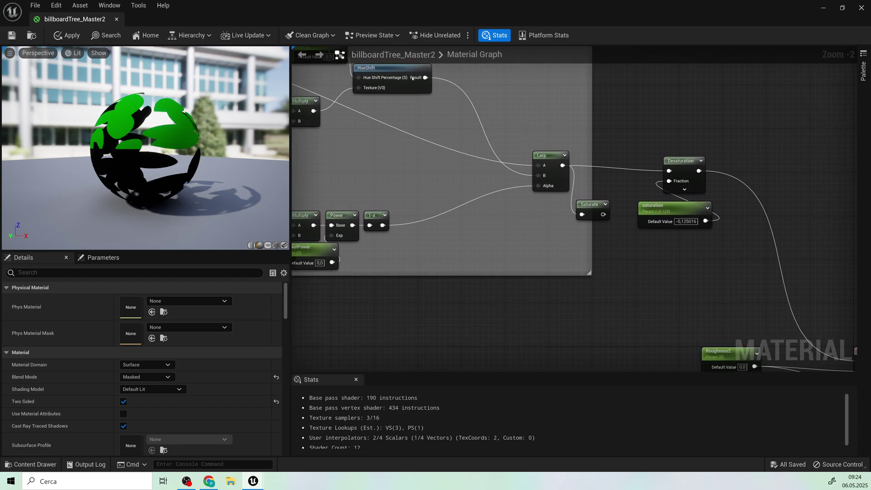
click(525, 88)
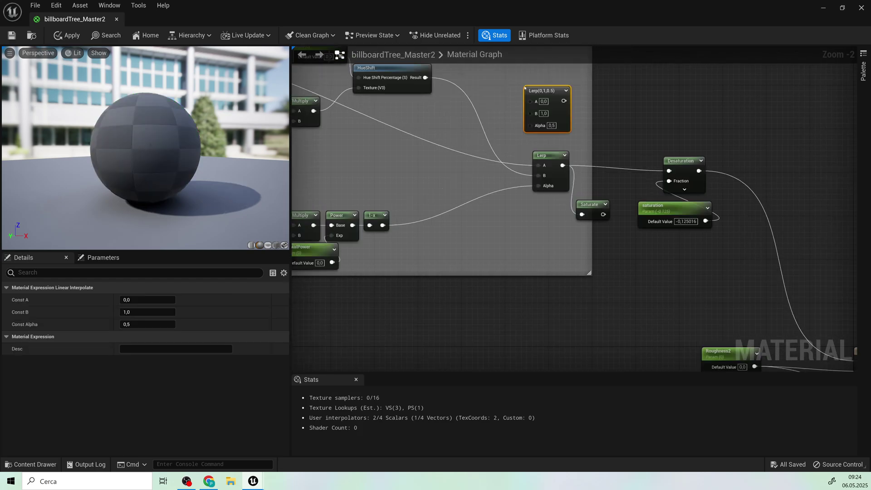
key(Delete)
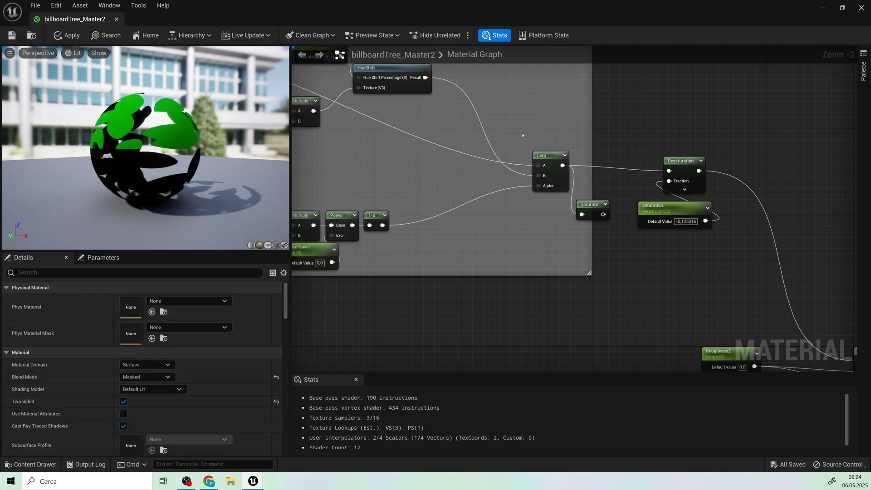
Examine the node chain feeding the Lerp's Alpha, and look up VertexNormalWS in the node list with the search "verte".
right_drag(494, 113, 626, 120)
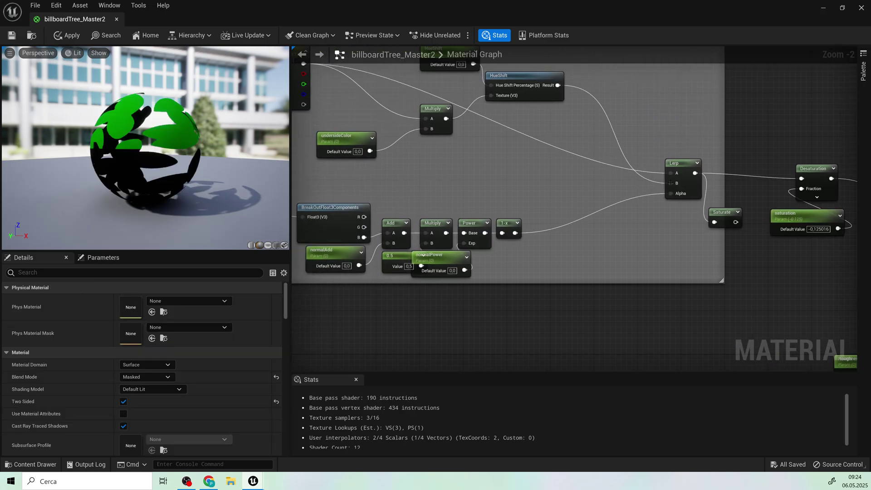
right_drag(528, 199, 679, 218)
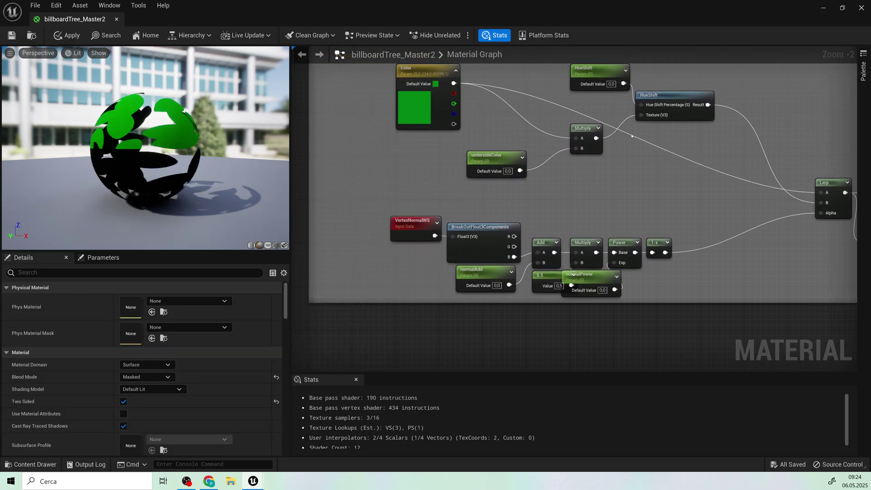
right_drag(529, 313, 494, 256)
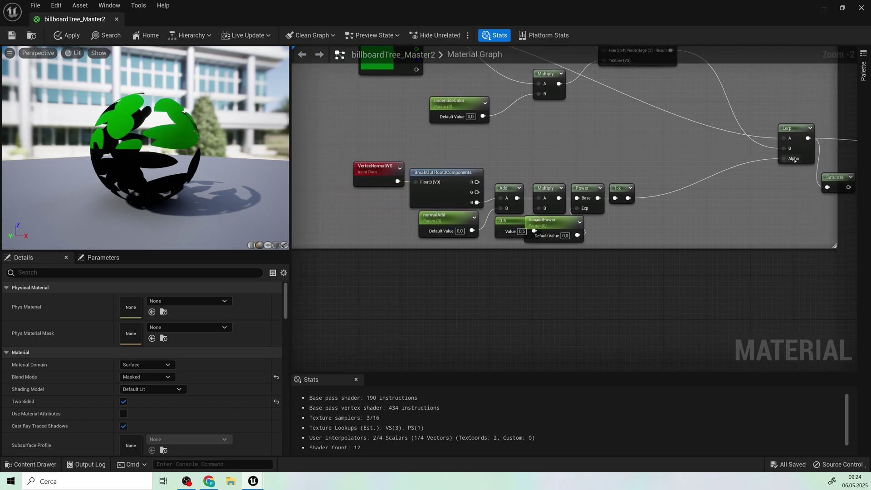
click(368, 169)
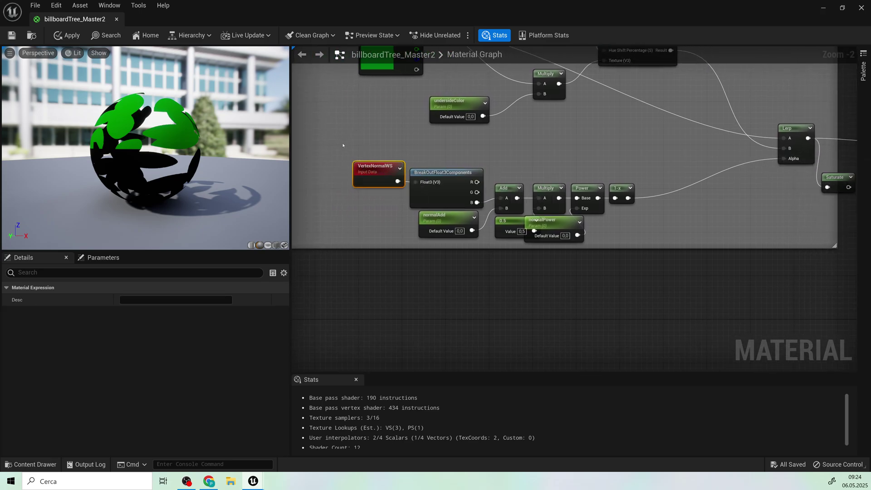
right_click(341, 146)
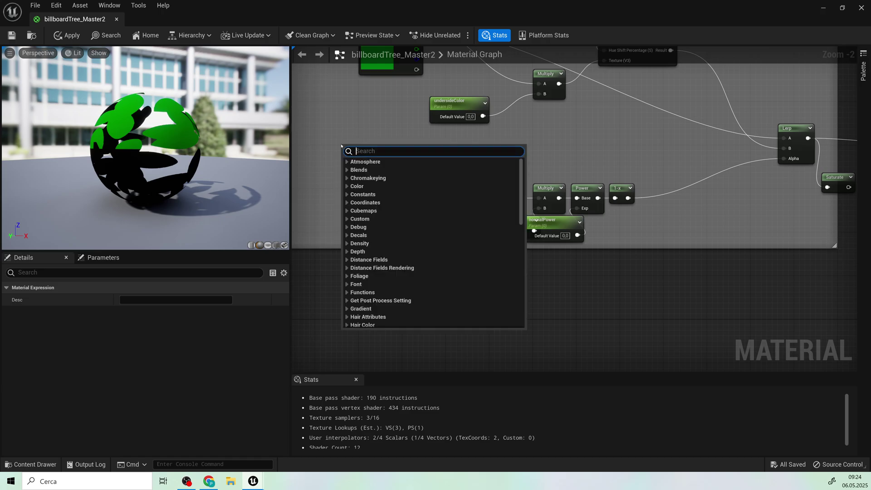
text(verte)
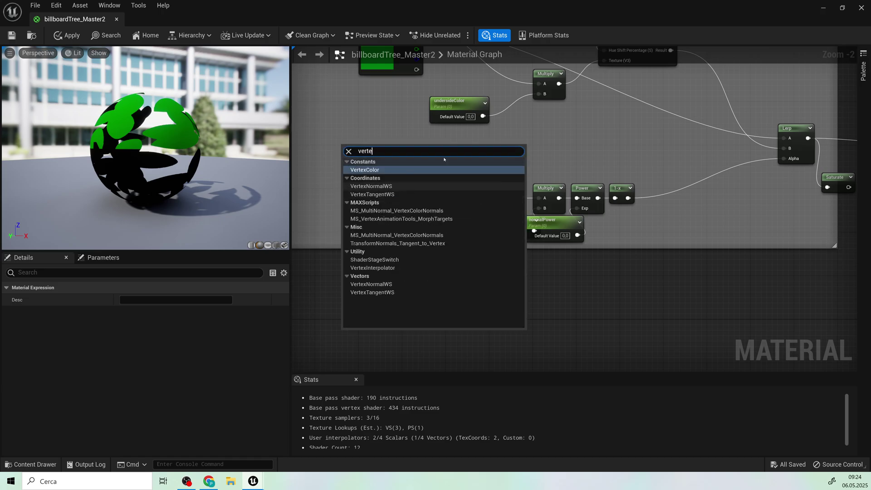
click(590, 138)
Examine the BreakOutFloat3Components node and its blue-channel output.
click(415, 174)
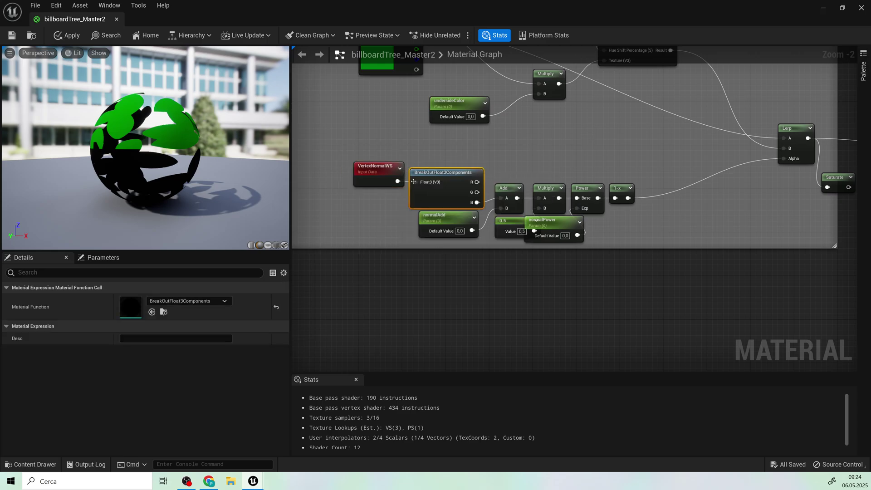
right_click(464, 153)
click(421, 166)
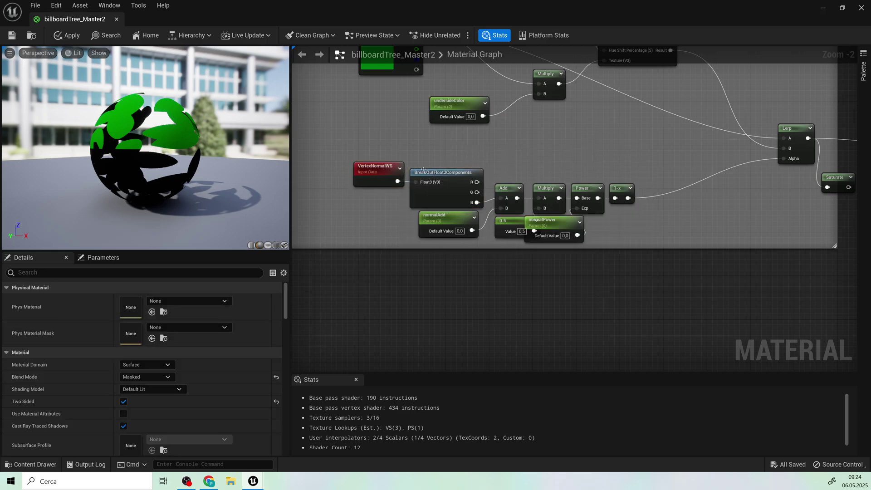
right_click(464, 148)
click(420, 146)
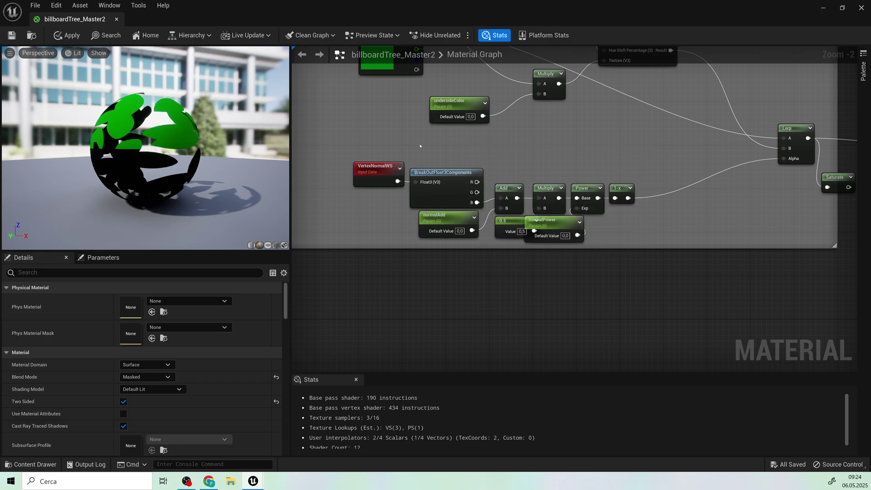
click(422, 173)
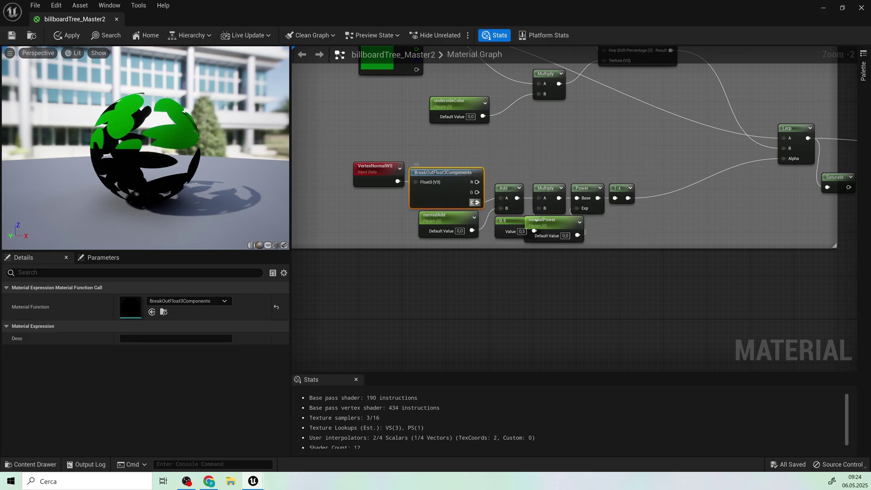
Place an Add node above the existing Add in the vertex normal chain and delete it again.
click(508, 169)
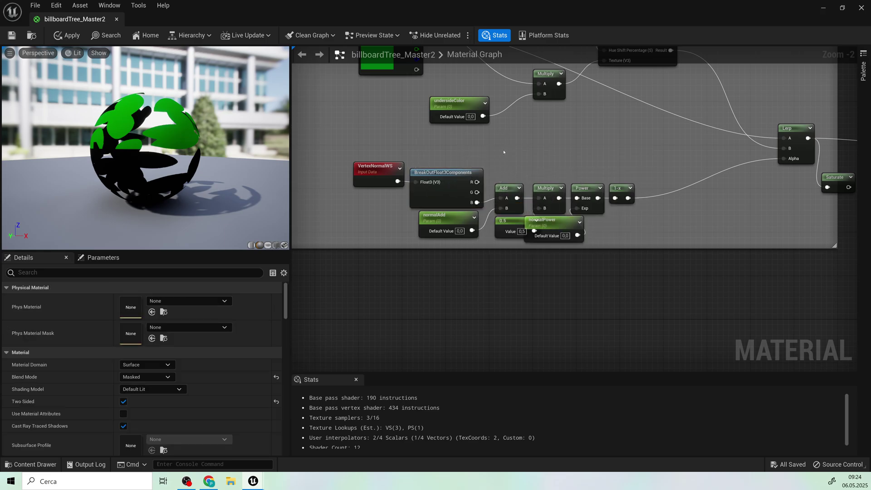
click(503, 152)
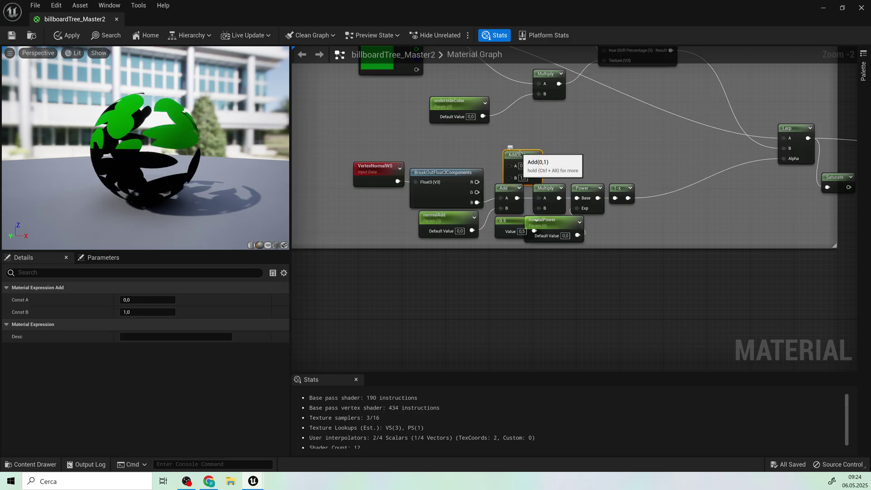
key(Delete)
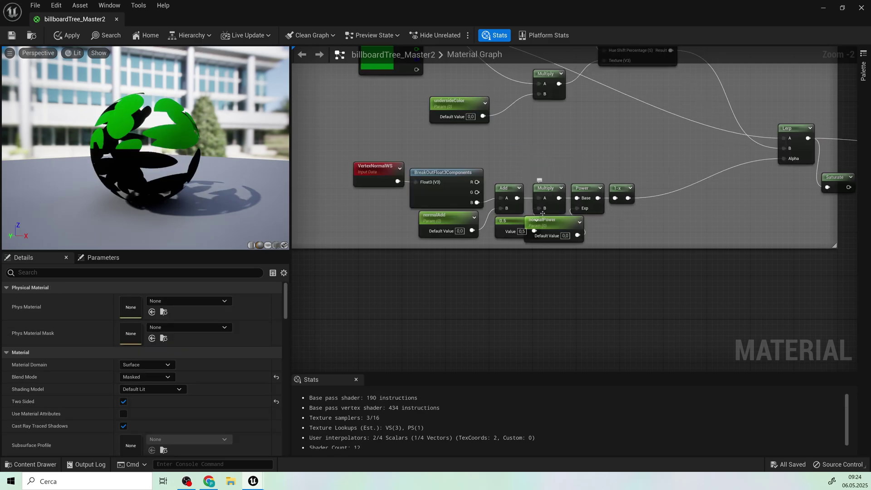
Move the normalPower parameter clear of the 0.5 constant, below the Power node it feeds.
drag(547, 226, 582, 237)
click(580, 207)
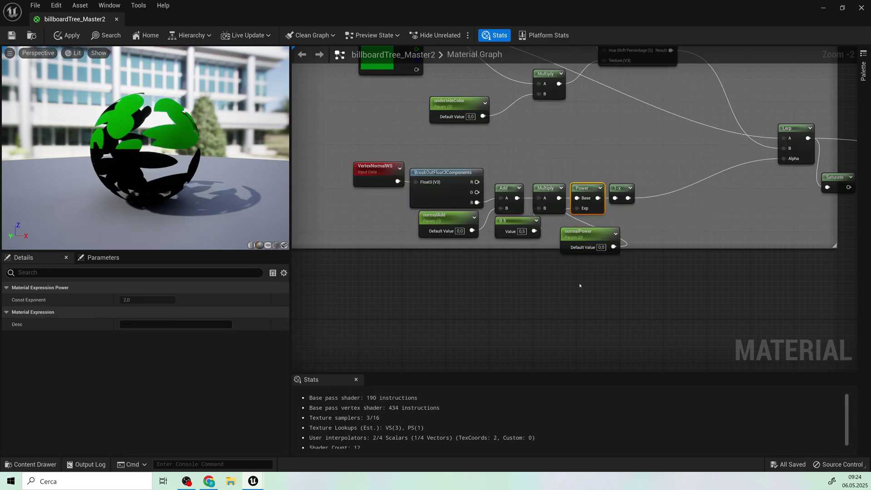
Search the node list for the Power node without keeping a new one.
right_click(576, 154)
text(po)
right_click(587, 144)
text(we)
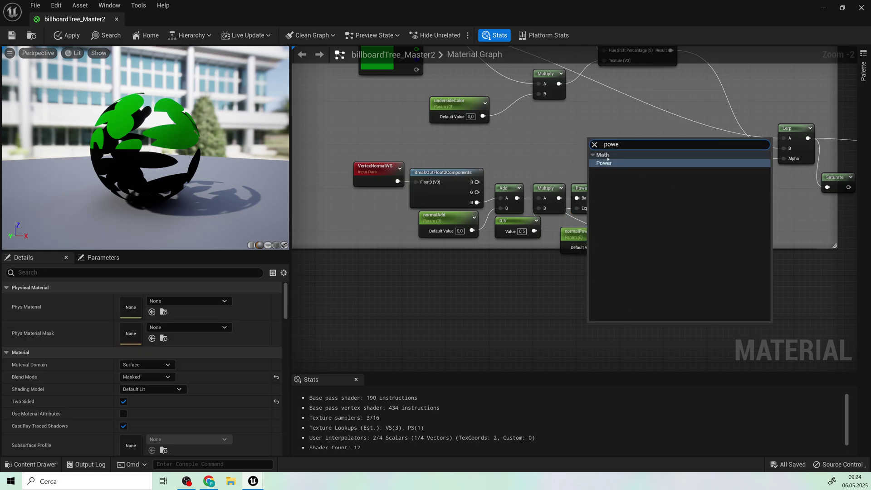
click(576, 148)
Inspect the 1-x node and look up OneMinus in the node list with the search "min".
click(626, 191)
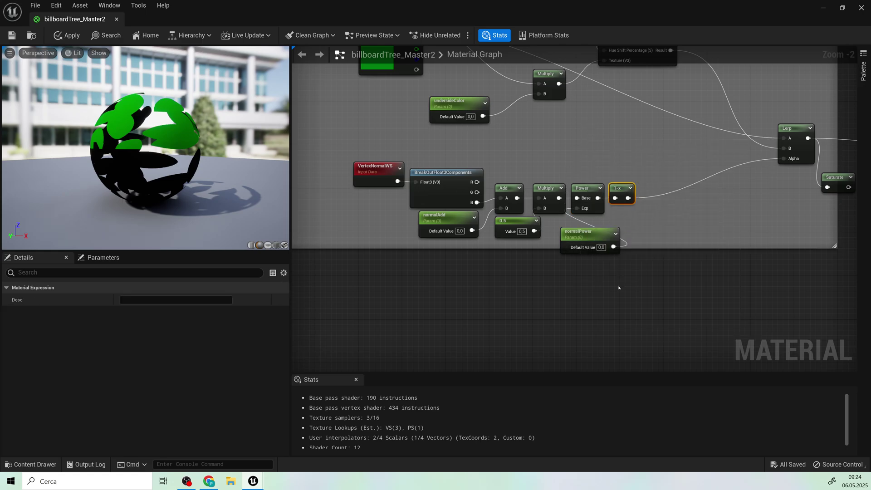
right_click(607, 163)
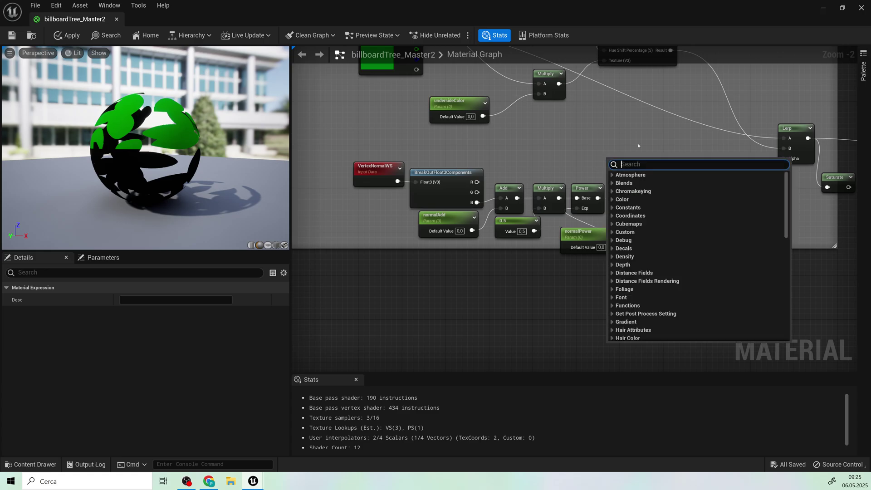
text(min)
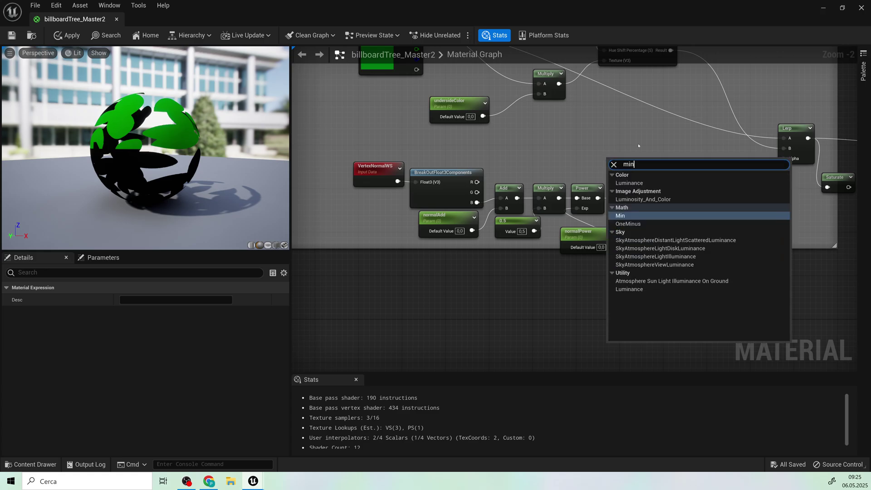
click(636, 225)
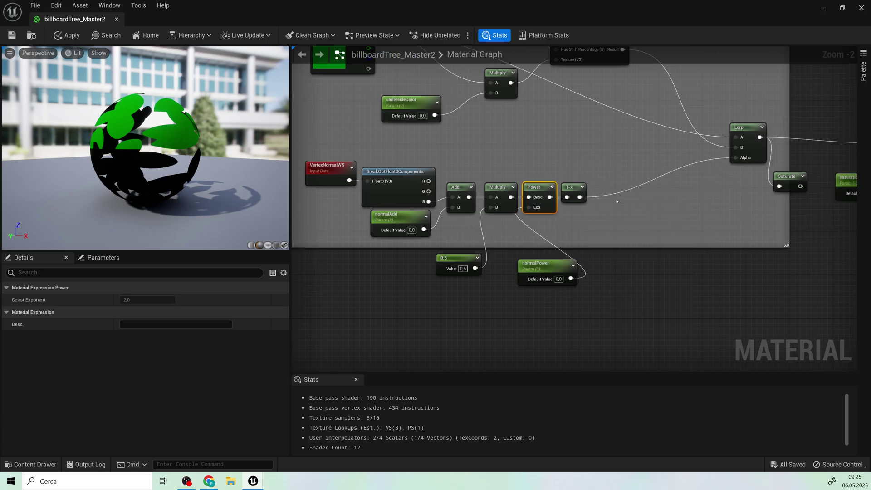
Delete the unused Saturate node connected to the Lerp's output.
right_drag(673, 220, 516, 253)
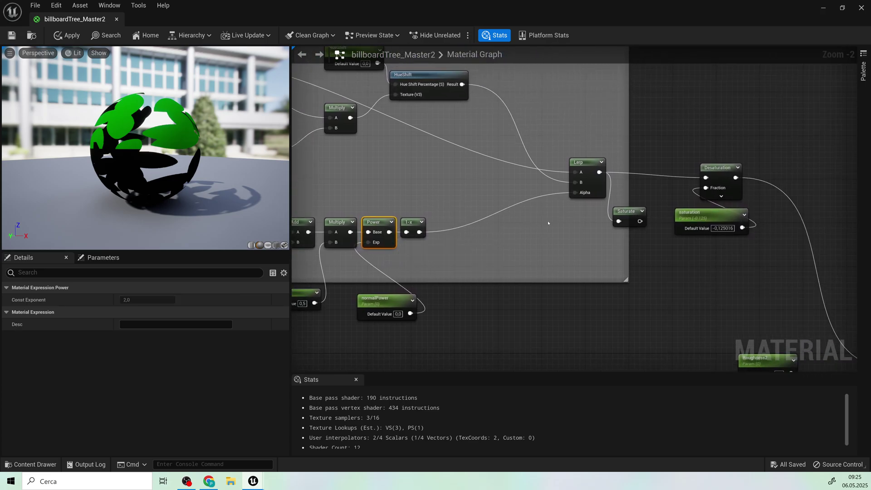
right_drag(550, 222, 507, 247)
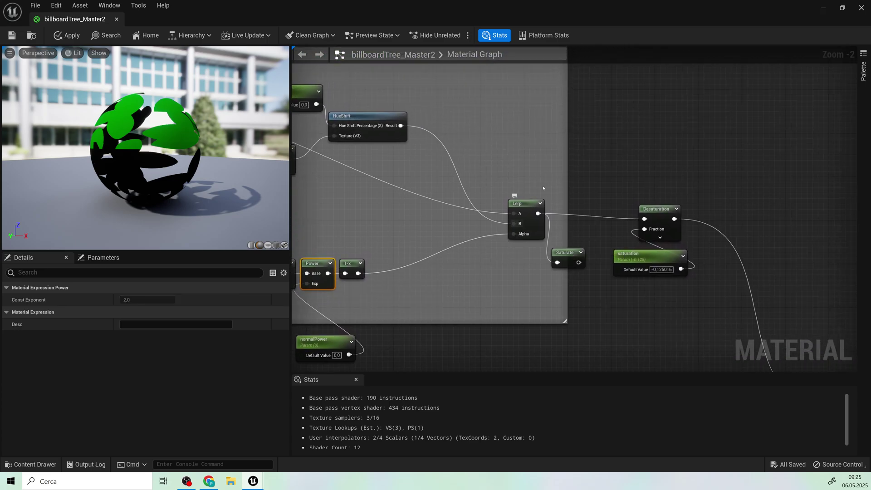
click(574, 250)
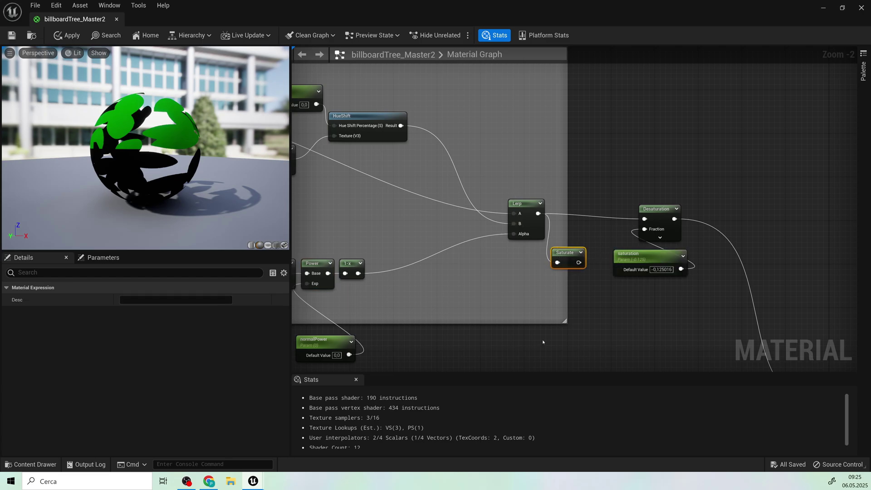
key(Delete)
Align the Desaturation node with the Lerp's output and move the saturation parameter farther below it.
right_drag(555, 215, 462, 224)
right_drag(570, 227, 547, 170)
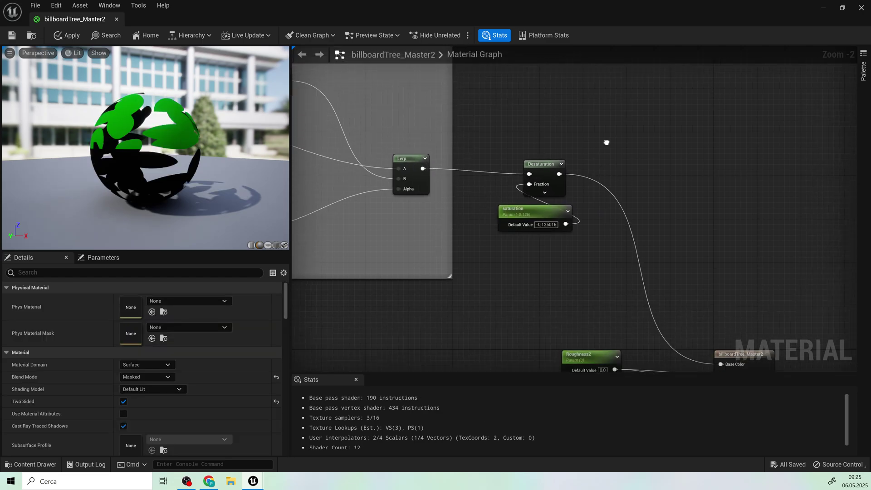
click(541, 161)
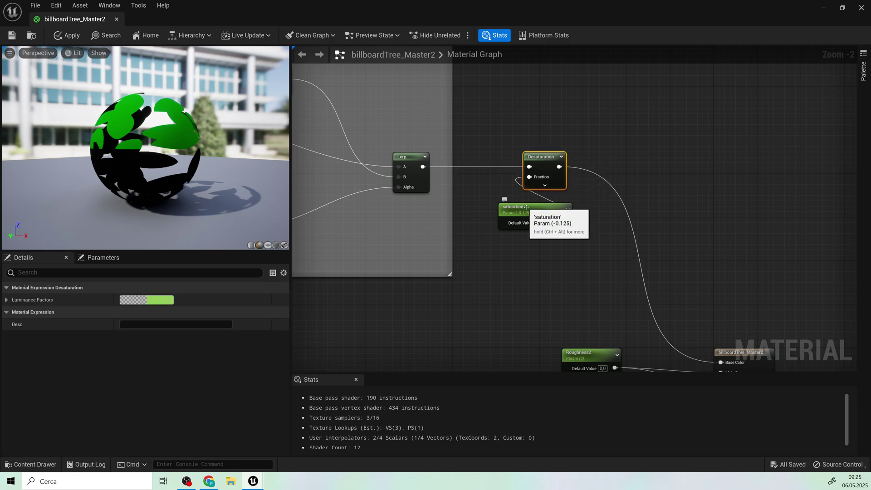
drag(546, 211, 506, 243)
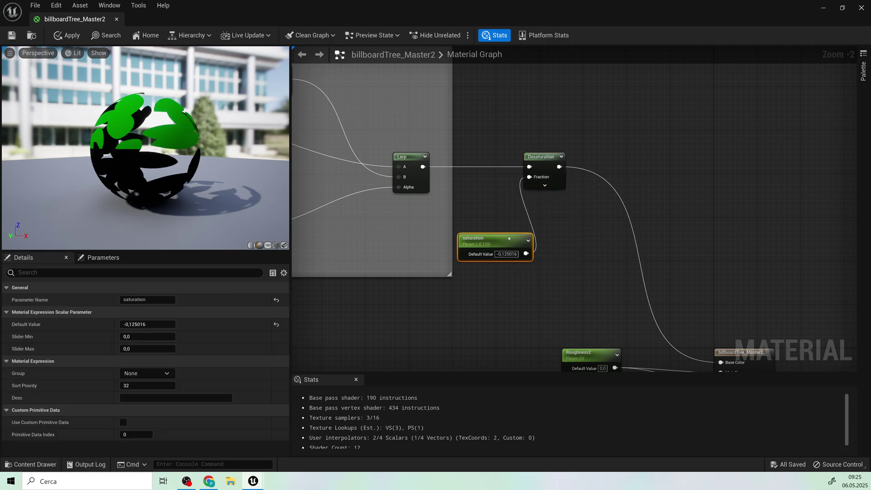
Look up the Desaturation node in the node list with the search "desa" without adding another one.
click(535, 168)
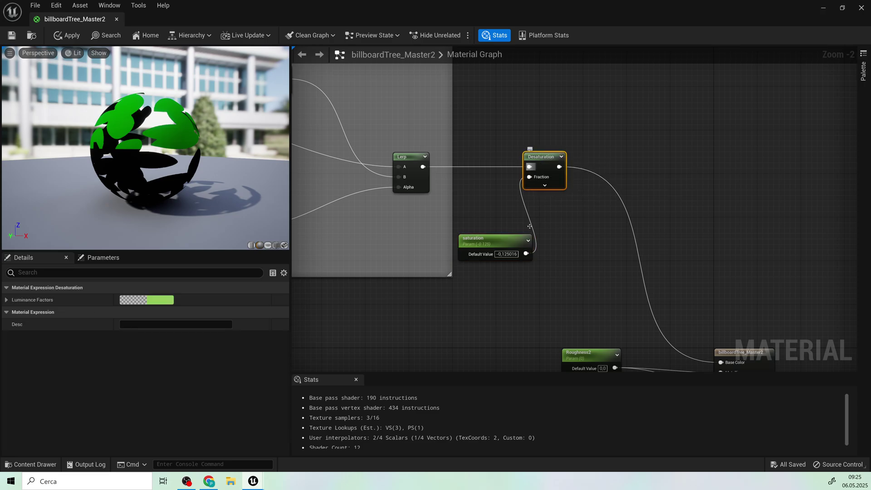
right_click(571, 134)
text(des)
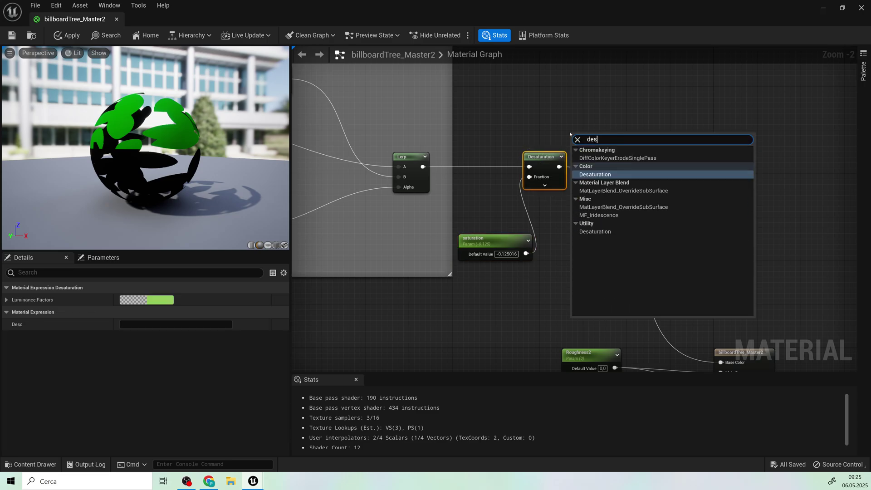
text(a)
click(543, 286)
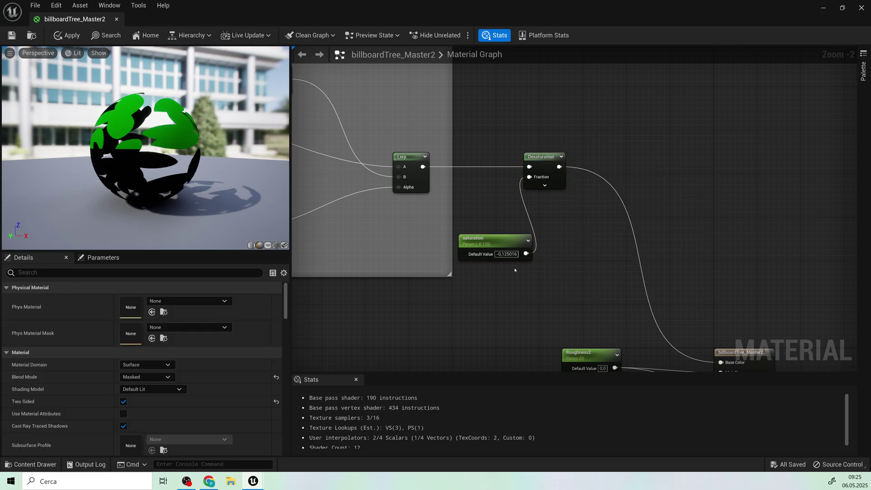
Insert a OneMinus node between the saturation parameter and the Desaturation node's Fraction input, with the parameter placed just below it.
drag(518, 255, 550, 230)
text(1-x)
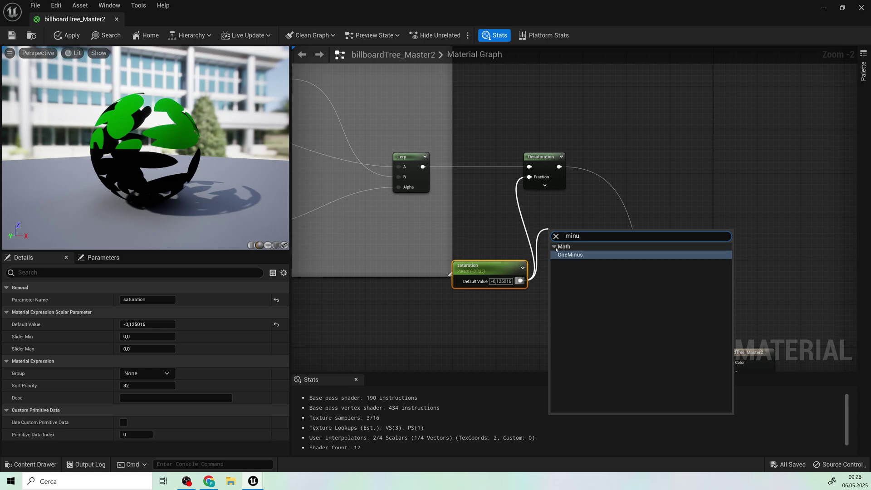
click(563, 255)
drag(559, 234, 530, 177)
drag(505, 274, 530, 269)
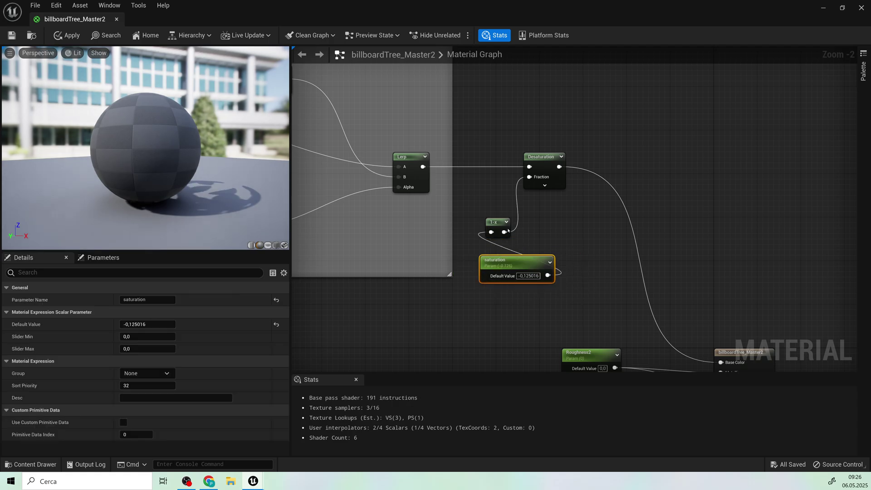
Set the saturation parameter's default value to 1.
click(528, 276)
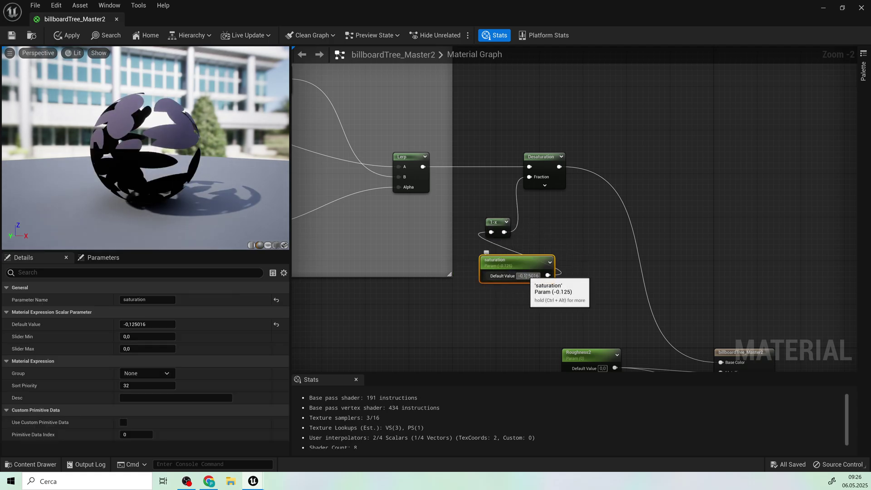
click(521, 304)
click(527, 276)
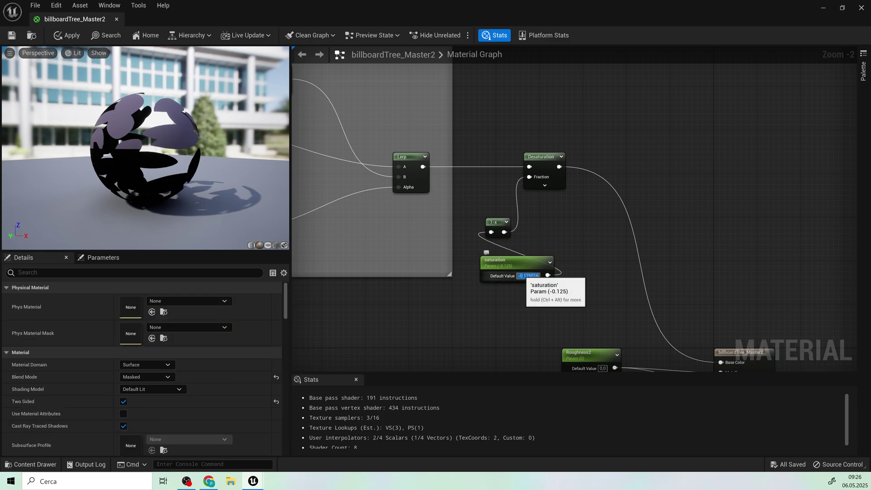
text(1)
key(Return)
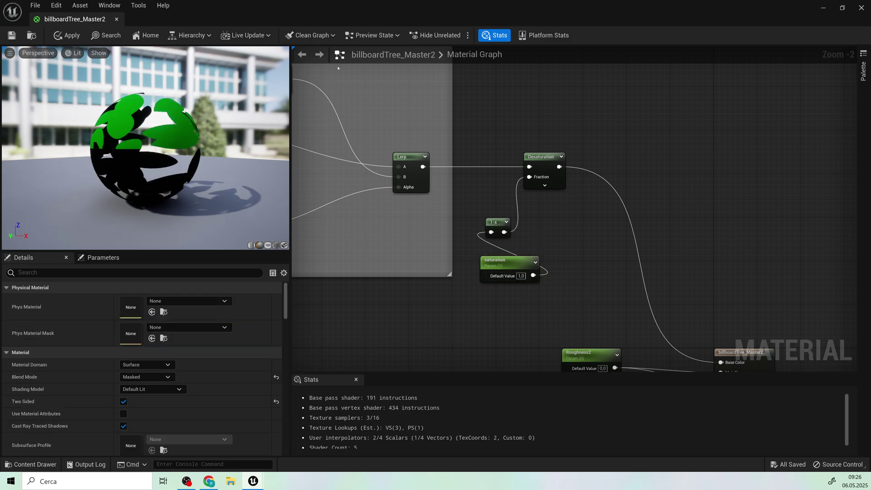
Move the opacity Texture Sample node off SimpleGrassWind to the free space above the windIntensity parameter.
right_drag(614, 313, 564, 192)
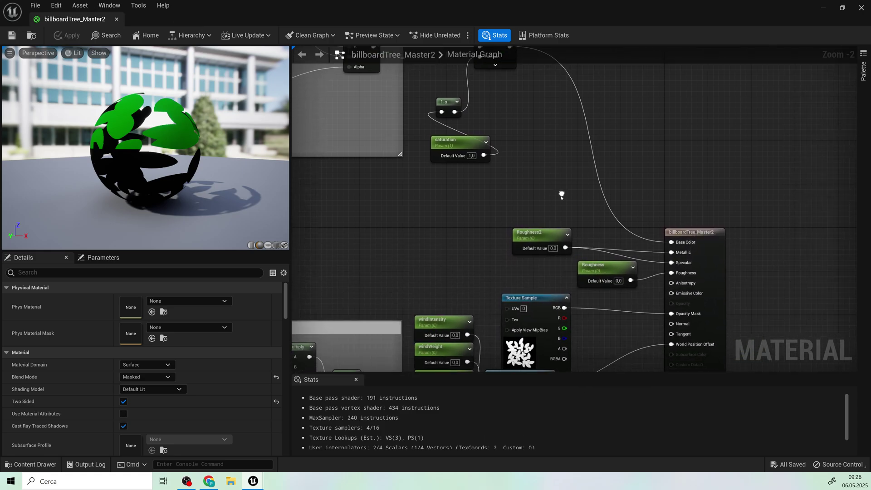
click(553, 248)
right_drag(677, 258, 623, 179)
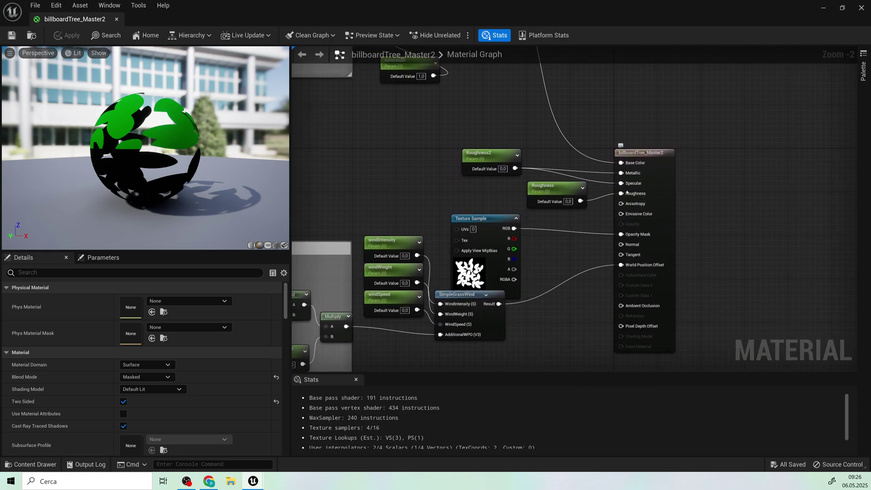
drag(573, 258, 601, 219)
right_drag(555, 267, 573, 224)
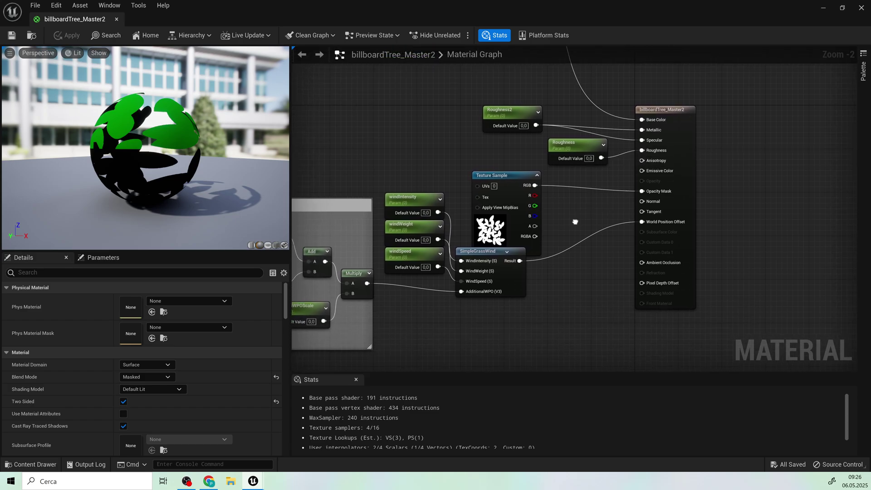
drag(478, 172, 367, 91)
Add a second Texture Sample from tree_Opacity-01 in the trees/alpha folder to the graph, and delete that duplicate.
click(37, 464)
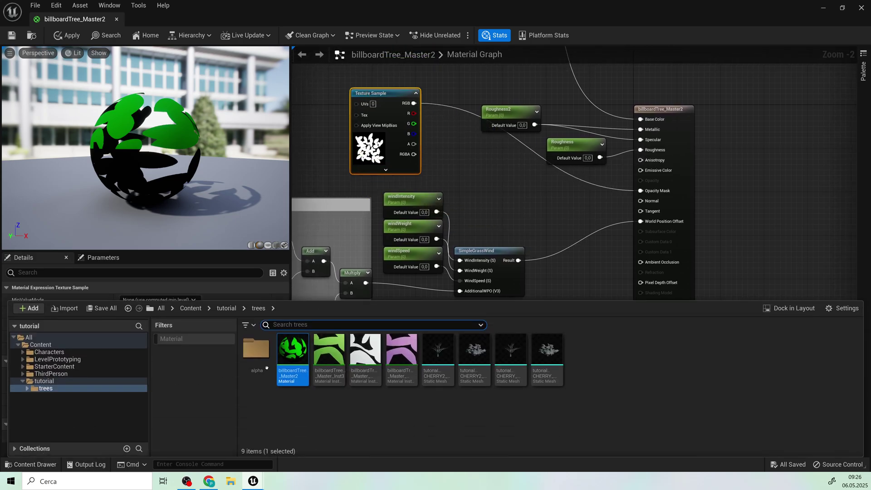
mouse_move(257, 347)
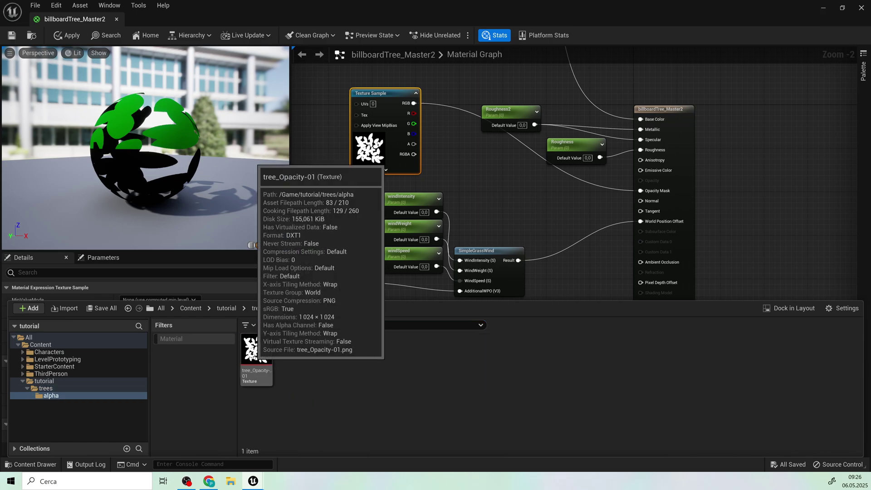
right_drag(479, 145, 496, 214)
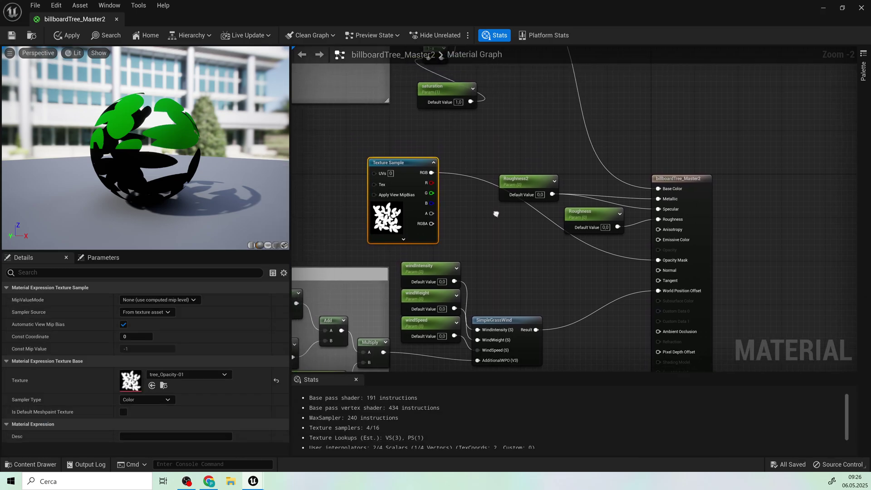
click(22, 468)
drag(257, 347, 481, 227)
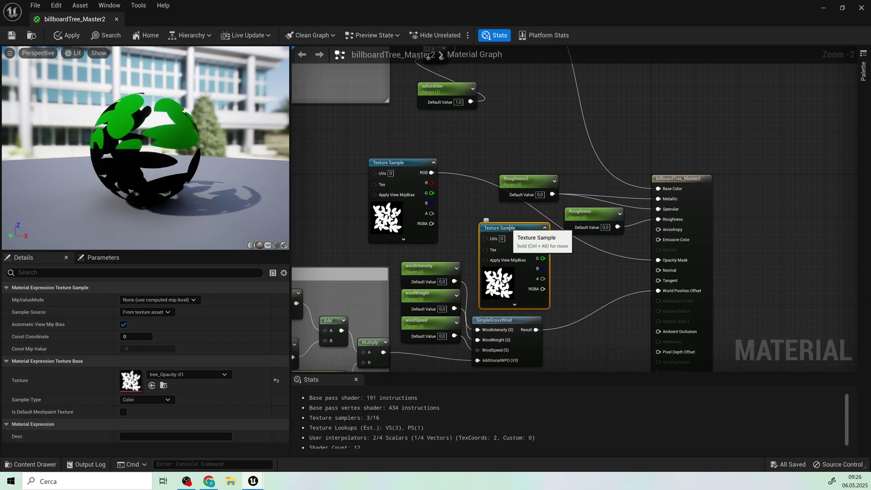
key(Delete)
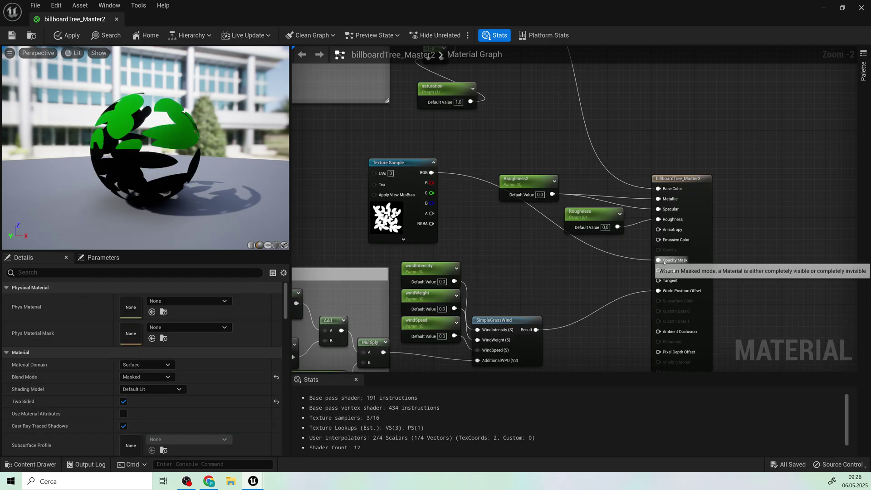
Place the opacity Texture Sample directly above SimpleGrassWind and check the leaf mask on the plane preview before returning to the sphere.
right_drag(590, 280, 724, 203)
drag(542, 88, 649, 146)
drag(131, 129, 200, 134)
click(268, 245)
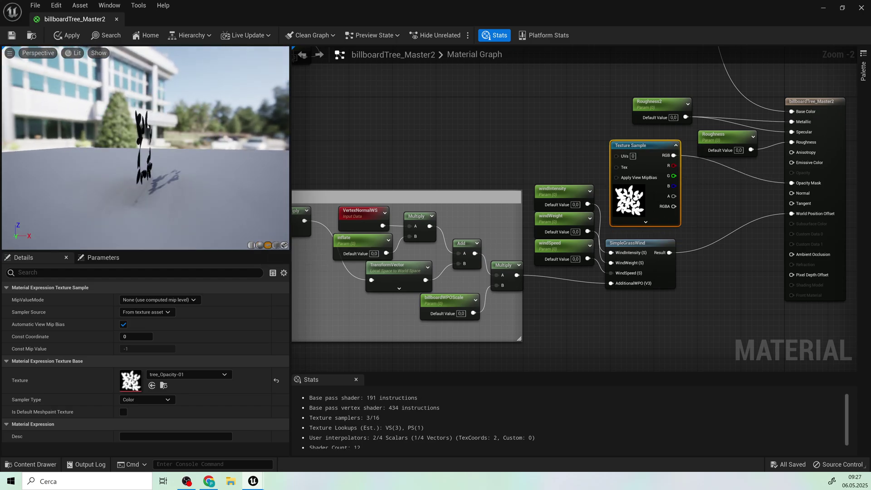
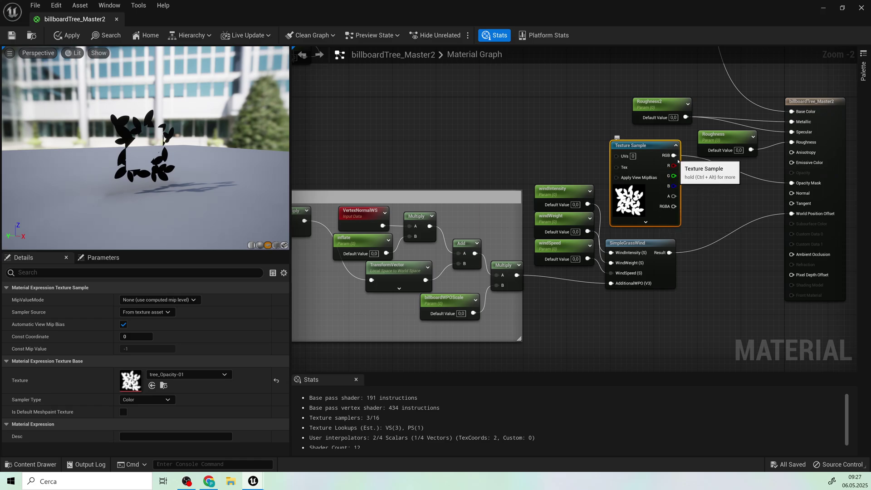
click(259, 245)
drag(208, 203, 277, 201)
Inspect the SimpleGrassWind node and look it up in the node list with the search "simp" without adding one.
right_drag(751, 206, 689, 180)
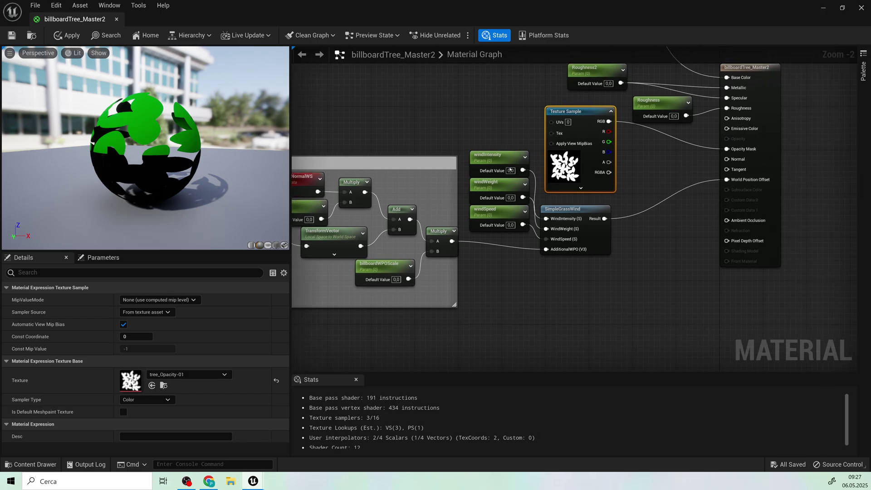
click(576, 229)
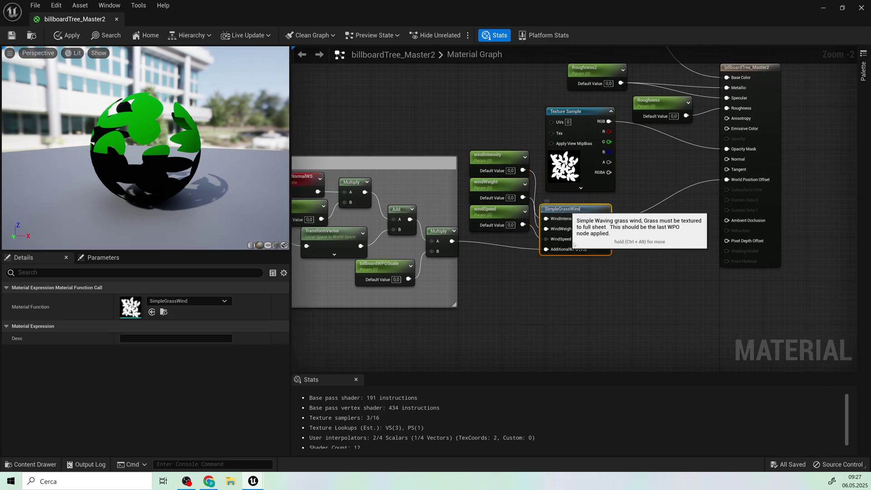
right_click(582, 322)
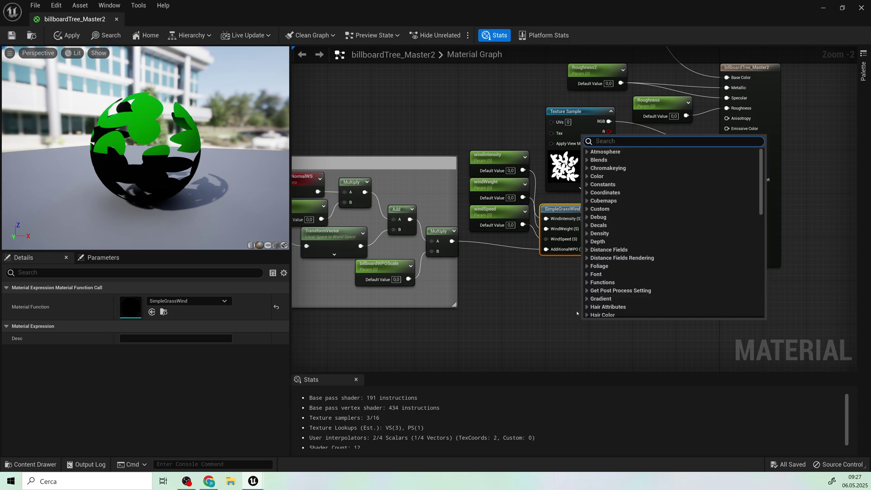
text(simp)
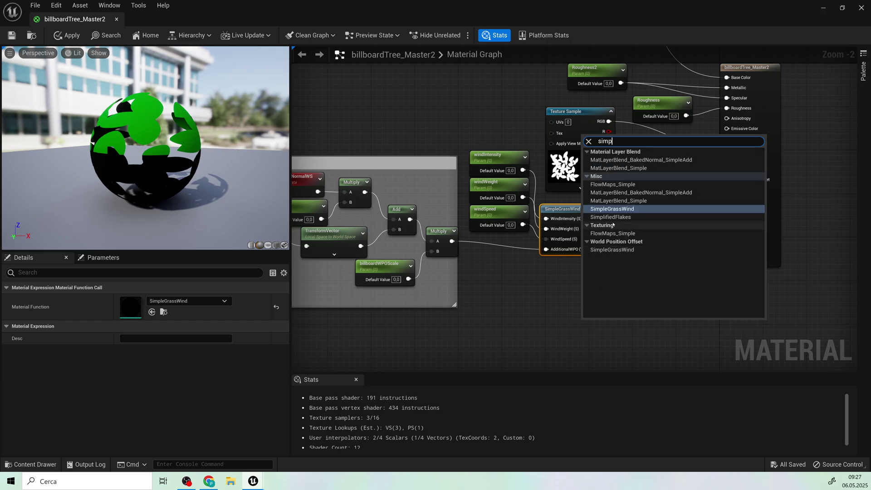
click(583, 298)
click(518, 295)
Spread the windIntensity, windWeight and windSpeed parameters away from SimpleGrassWind so their connections are easy to see.
right_drag(519, 296, 582, 296)
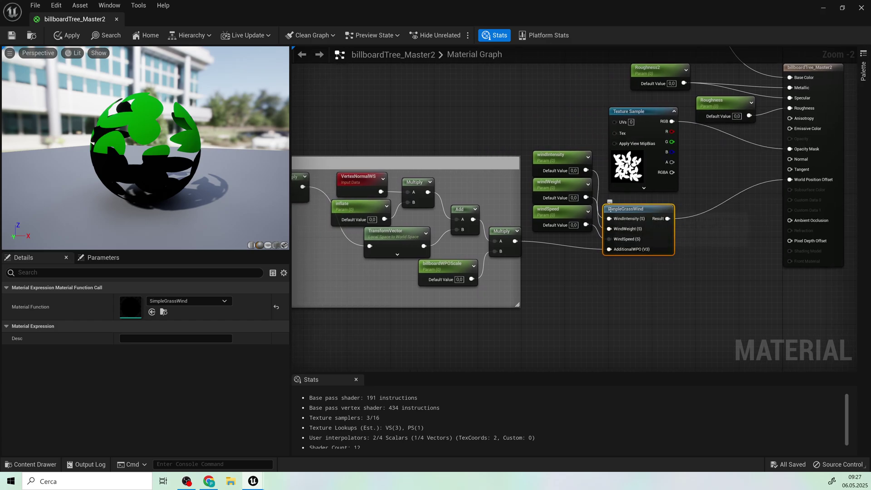
drag(564, 158, 542, 120)
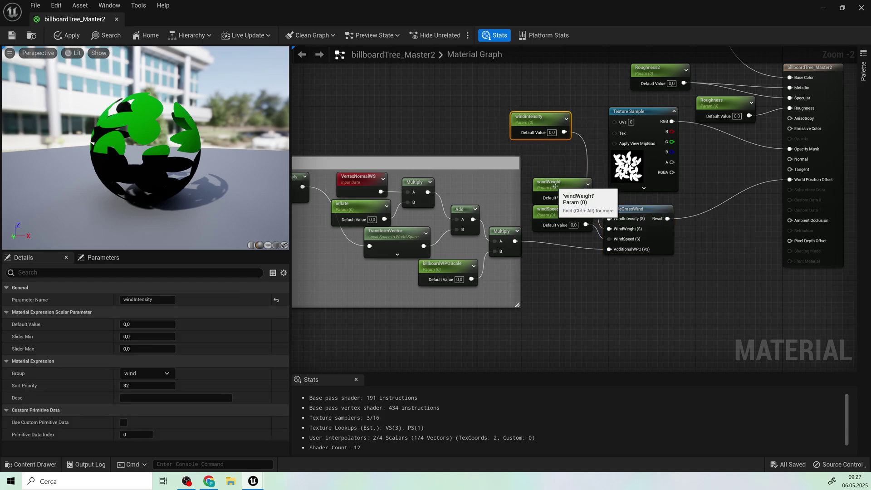
drag(559, 184, 513, 179)
drag(559, 212, 536, 212)
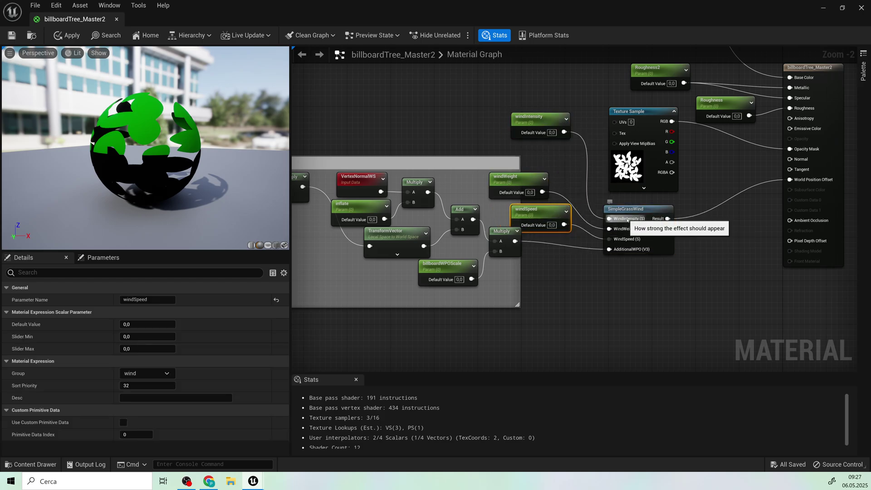
Delete the windIntensity parameter and promote SimpleGrassWind's WindIntensity input to a new parameter placed above the node.
right_click(627, 220)
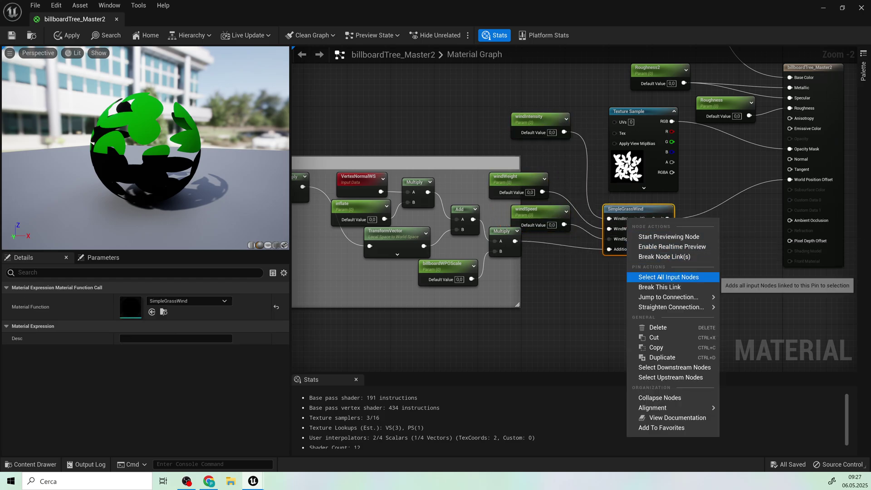
click(542, 119)
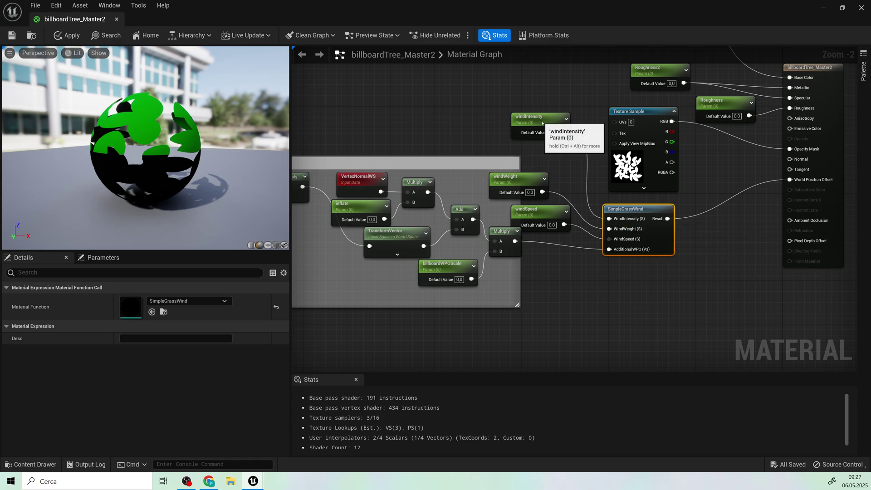
key(Delete)
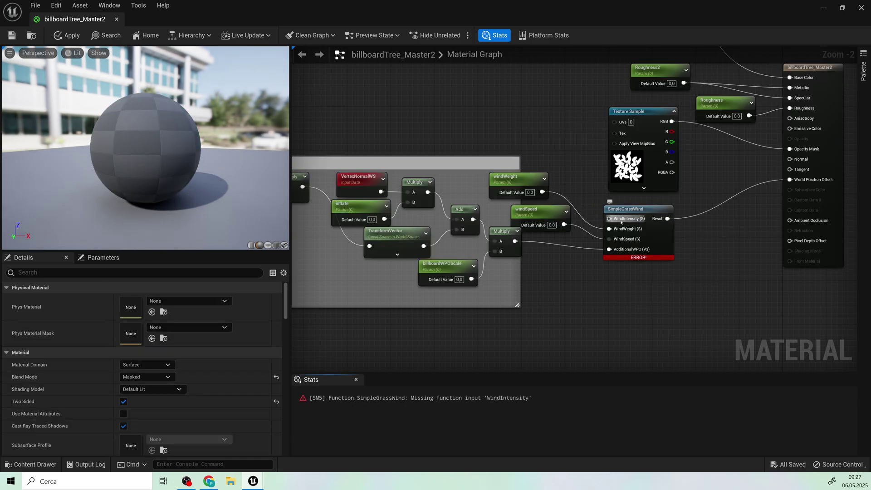
right_click(621, 223)
click(644, 278)
drag(585, 218, 537, 135)
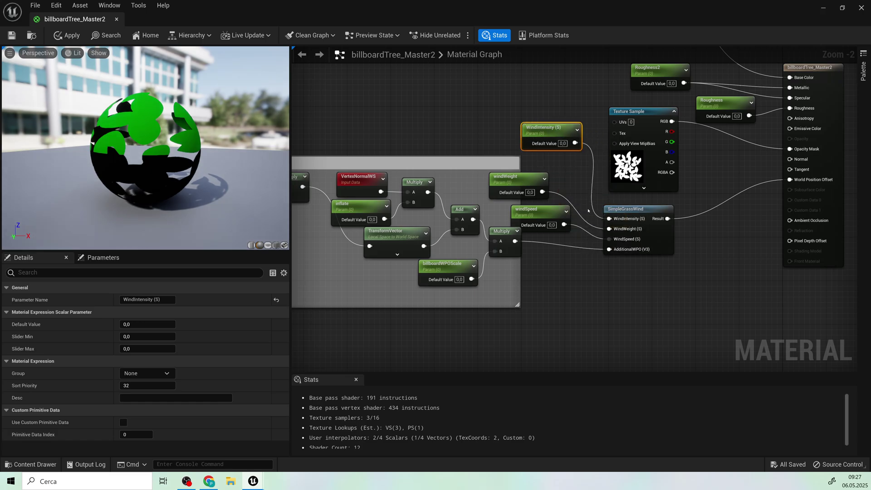
click(584, 193)
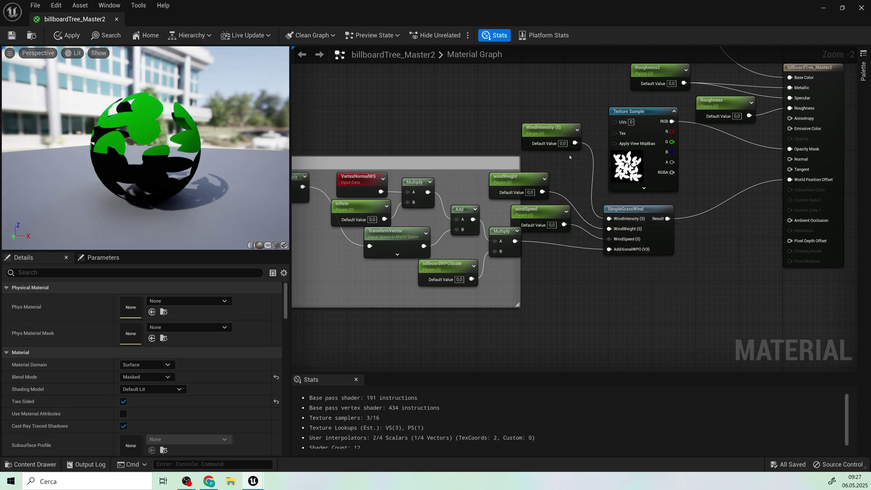
Undo the promoted WindIntensity parameter and the deletion of the original windIntensity node.
key(ctrl+z)
key(ctrl+z)
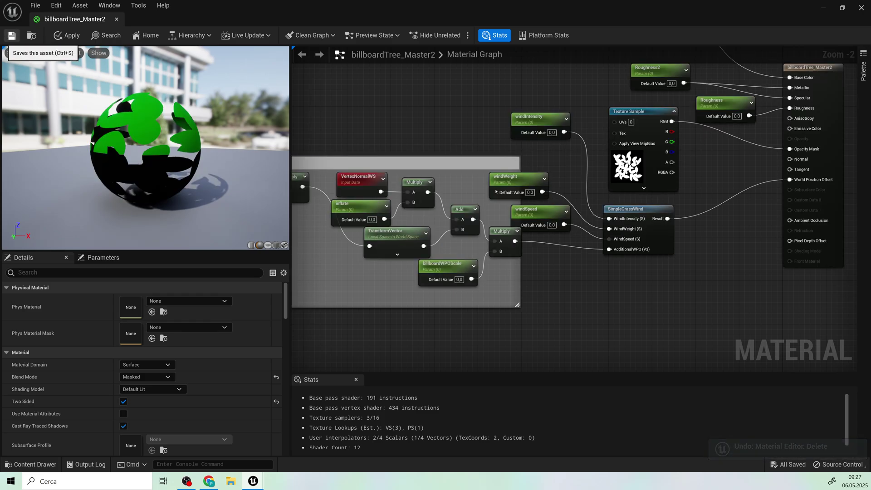
Examine the BillboardWPO comment group and its chain of nodes, from the texture coordinate node to the wind function.
click(529, 210)
right_drag(562, 285, 785, 268)
scroll(785, 269, down, 4)
right_drag(642, 313, 586, 295)
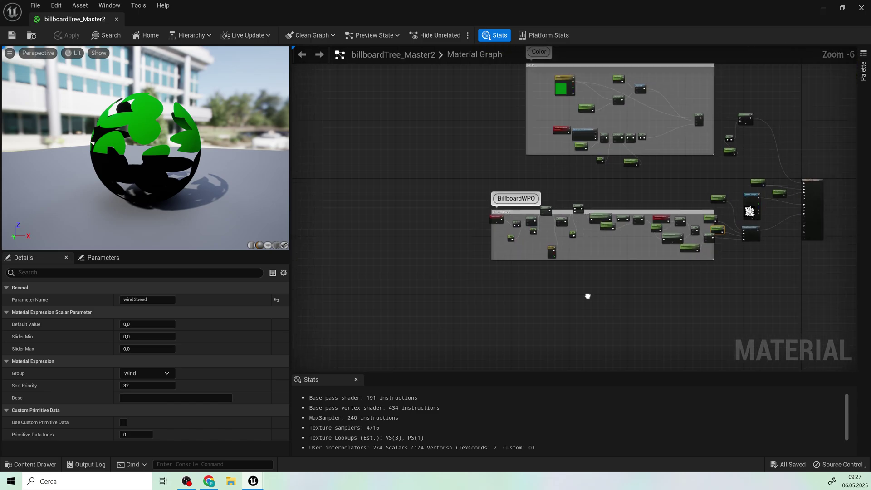
drag(419, 181, 677, 249)
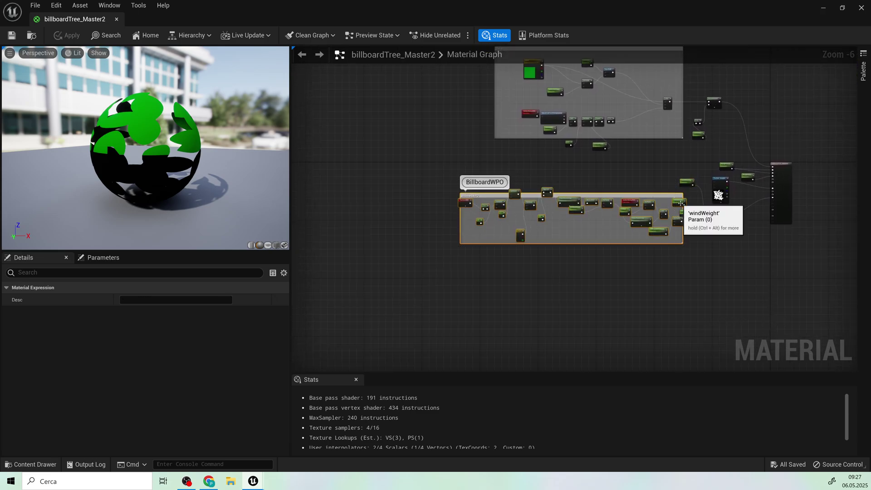
scroll(678, 195, up, 2)
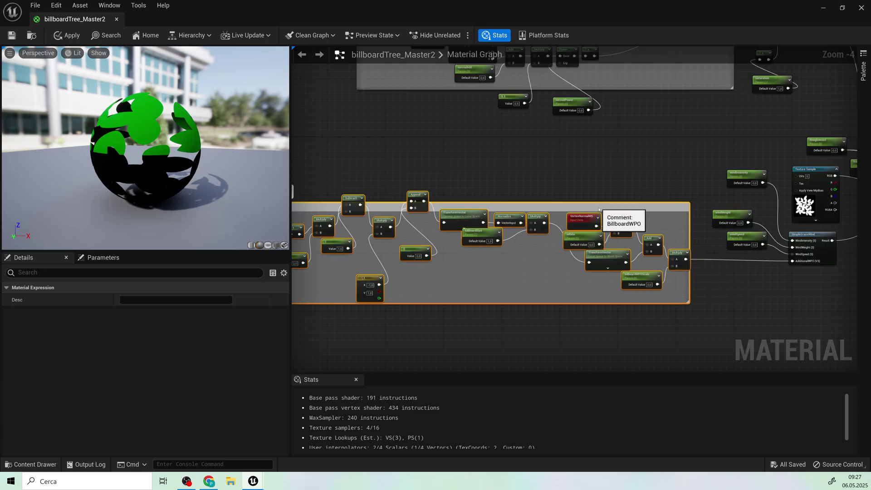
click(632, 169)
right_drag(469, 290, 672, 296)
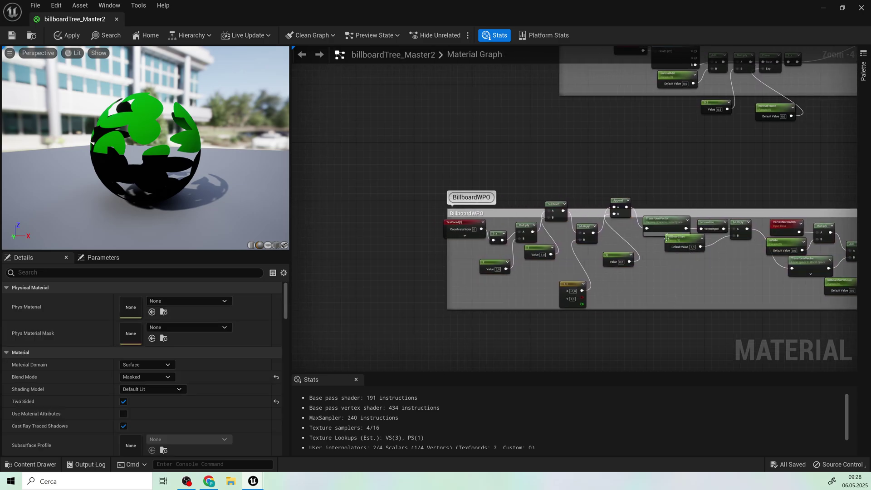
Move the billBoardSize parameter in the BillboardWPO group clear of the TransformVector node, placing it below Normalize.
drag(666, 238, 699, 251)
right_drag(650, 293, 708, 244)
scroll(495, 207, up, 3)
right_drag(541, 182, 467, 219)
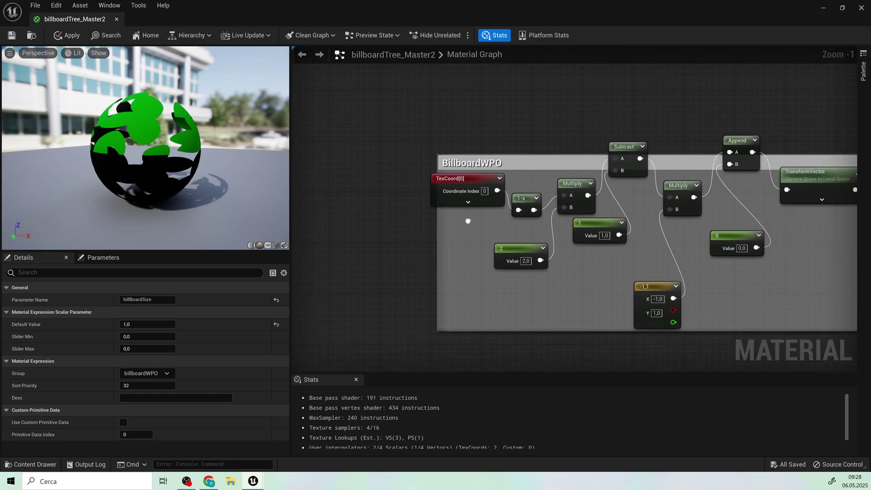
Examine the start of the BillboardWPO chain: the texture coordinate, 1-x, Multiply, constant 2 and Subtract nodes.
click(472, 186)
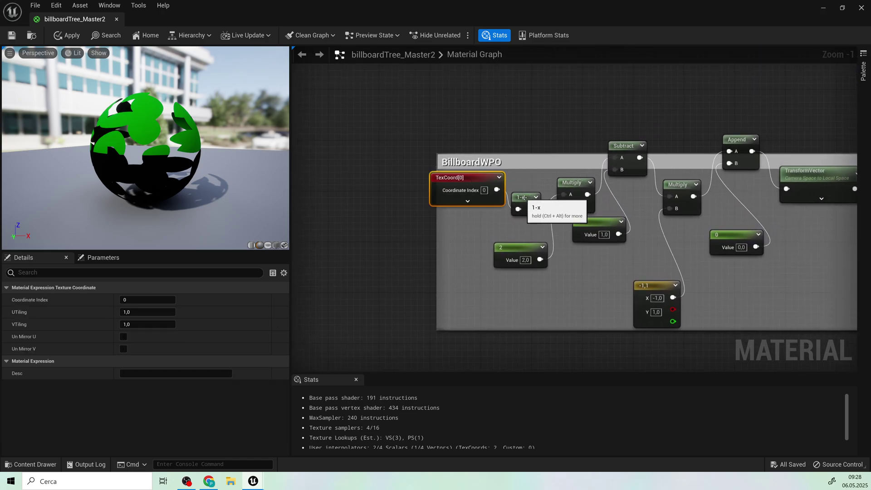
click(522, 201)
click(574, 183)
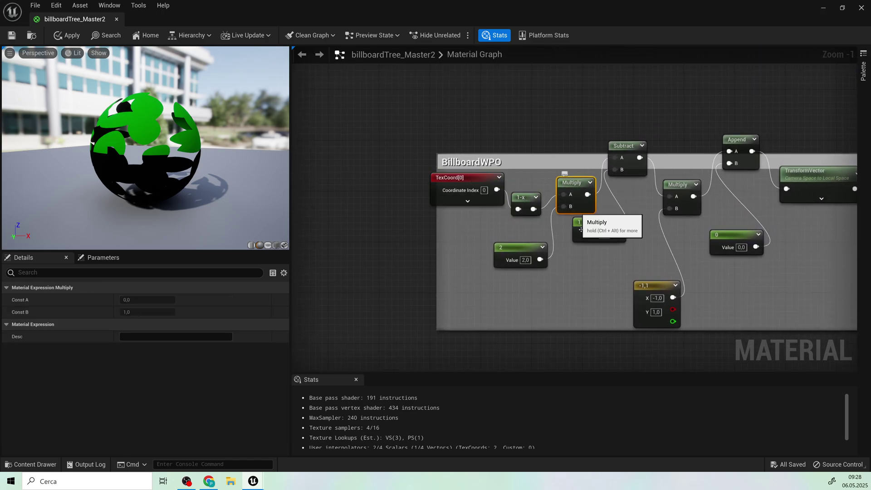
right_drag(586, 273, 462, 272)
click(382, 246)
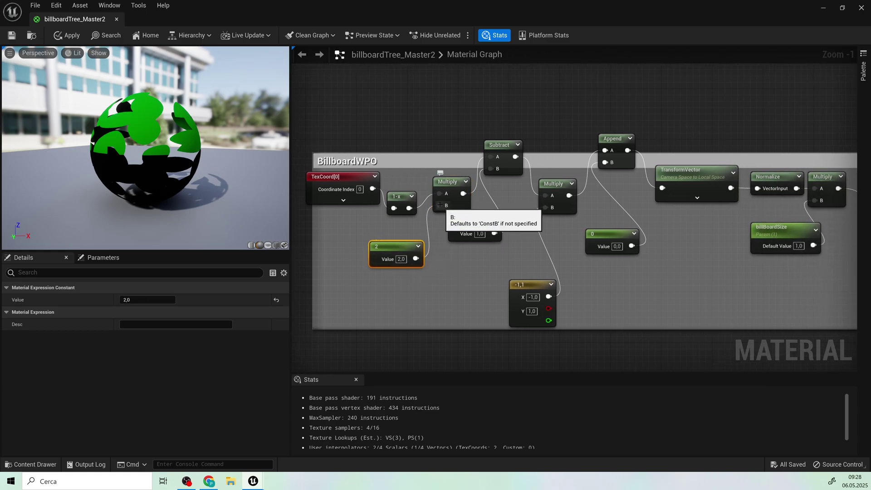
right_drag(438, 205, 395, 185)
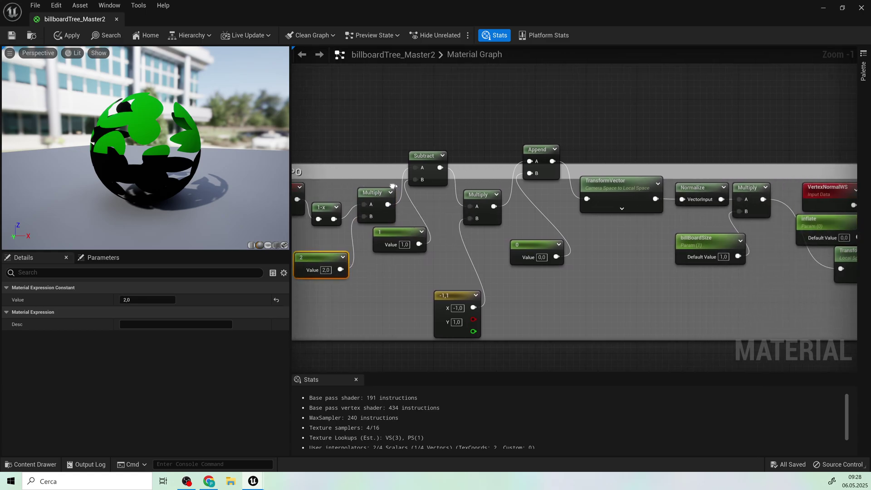
click(429, 159)
Add a scalar parameter node above the Subtract node and delete it again.
right_click(405, 124)
text(s)
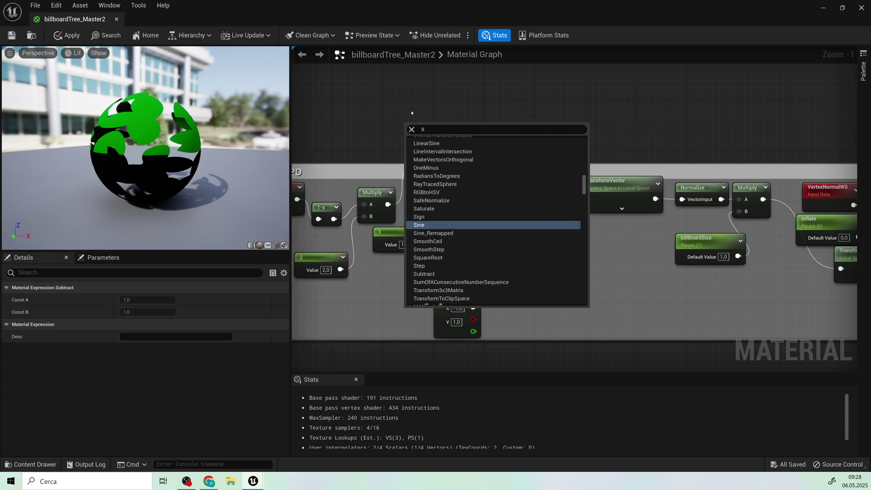
click(412, 112)
key(s)
click(411, 107)
click(465, 96)
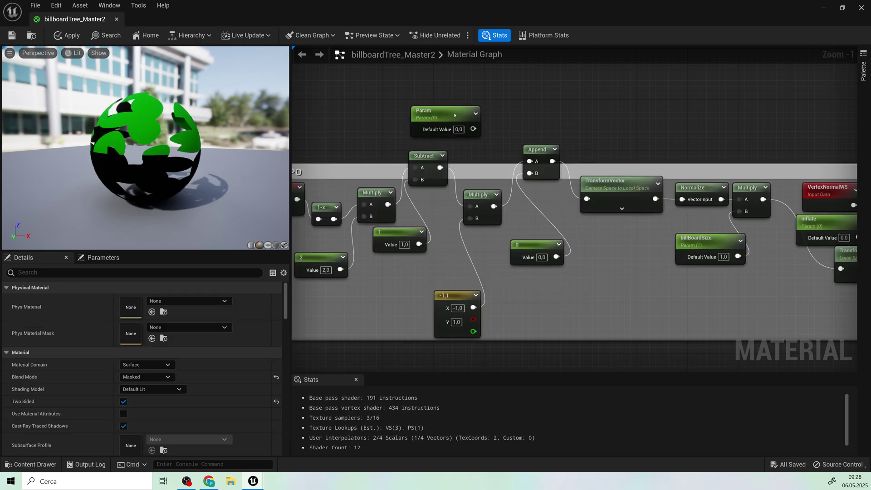
click(450, 120)
key(Delete)
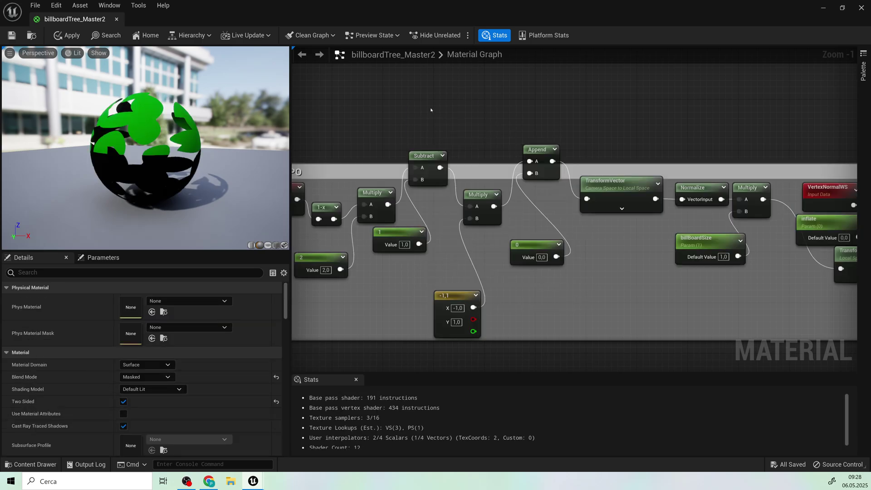
Search the node list for "sub" to locate the Subtract node, and close the list without adding anything.
right_click(431, 108)
text(sub)
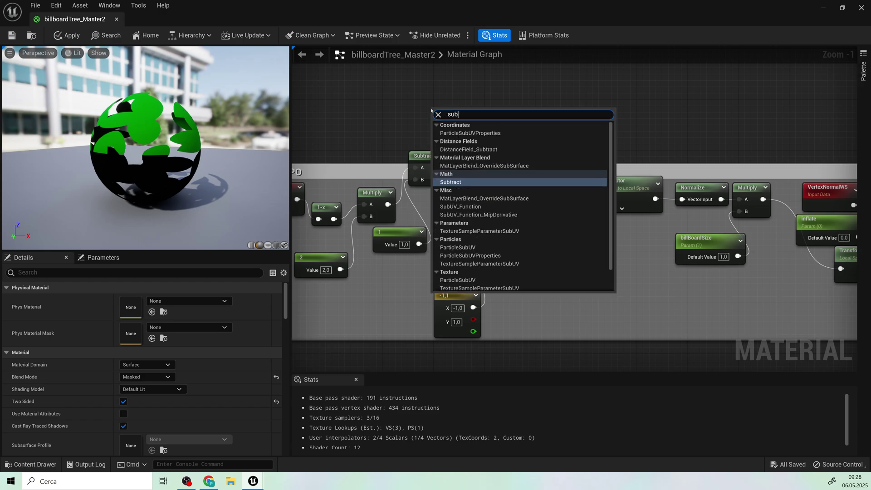
click(611, 60)
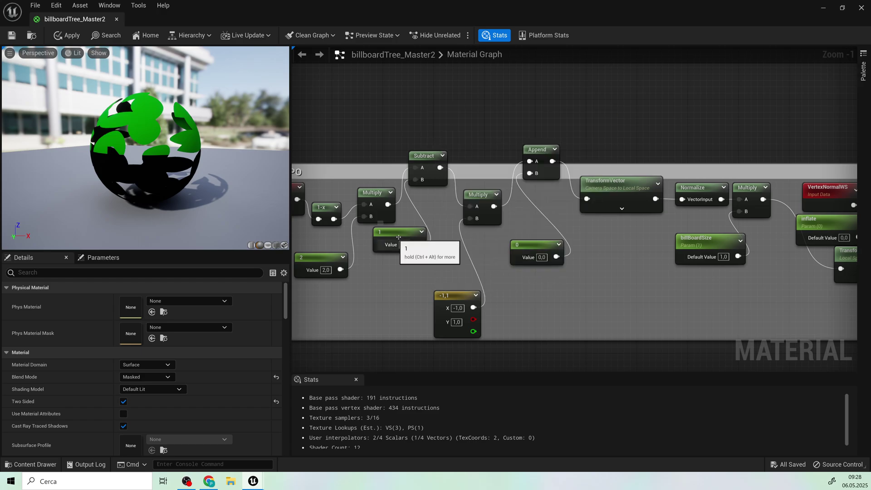
Inspect the constant 1, the second Multiply node and the X and Y values of its two-component vector constant.
click(396, 235)
right_drag(404, 274, 450, 261)
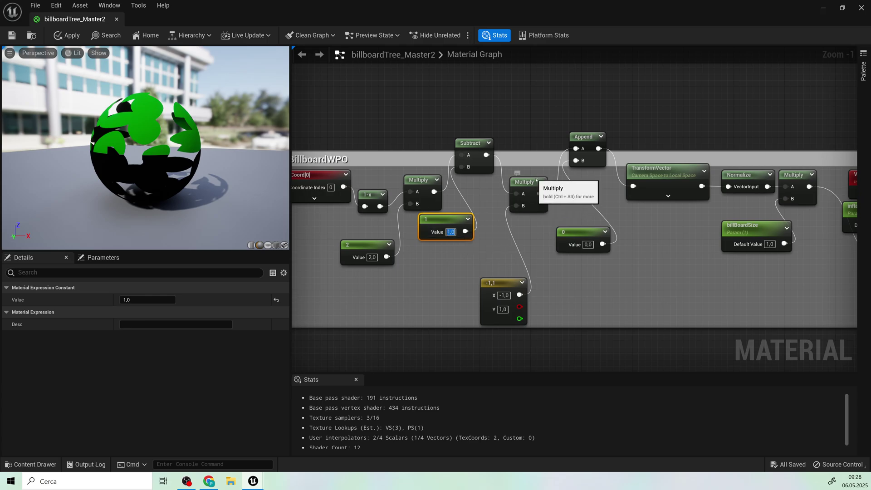
click(533, 202)
right_drag(541, 249, 545, 175)
click(501, 212)
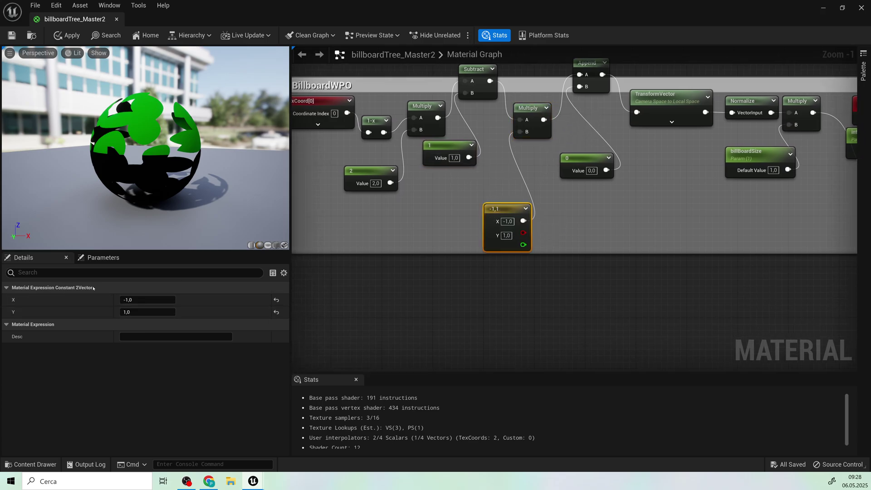
Add a two-component vector constant below the BillboardWPO group and delete it again.
click(462, 309)
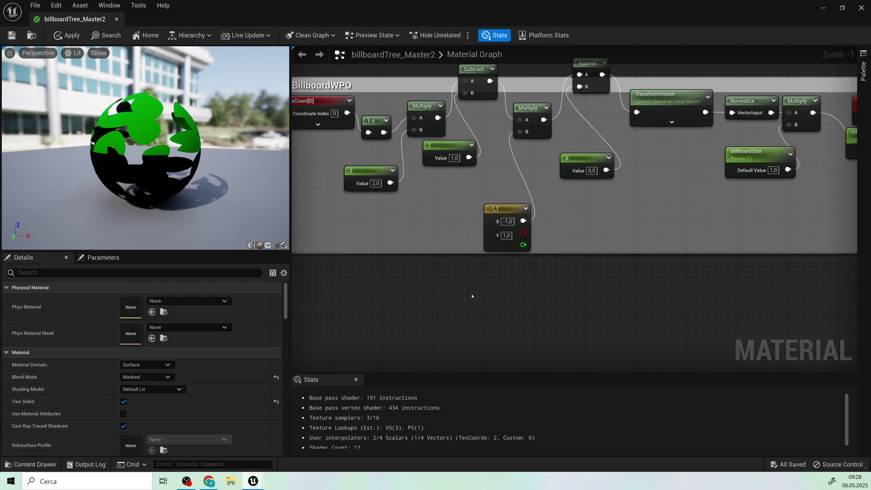
click(472, 297)
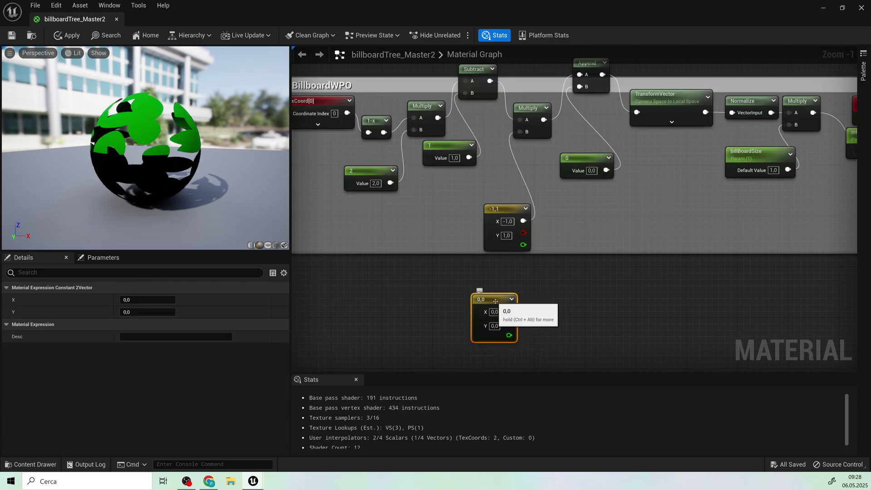
key(Delete)
Add an AppendVector node above the existing Append node and delete it again.
right_drag(585, 237, 522, 335)
click(524, 161)
click(536, 120)
right_click(538, 118)
text(app)
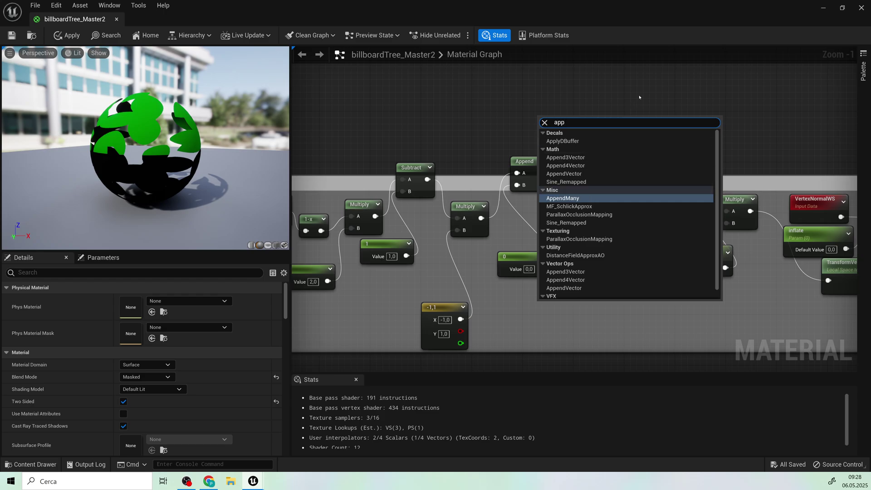
click(556, 174)
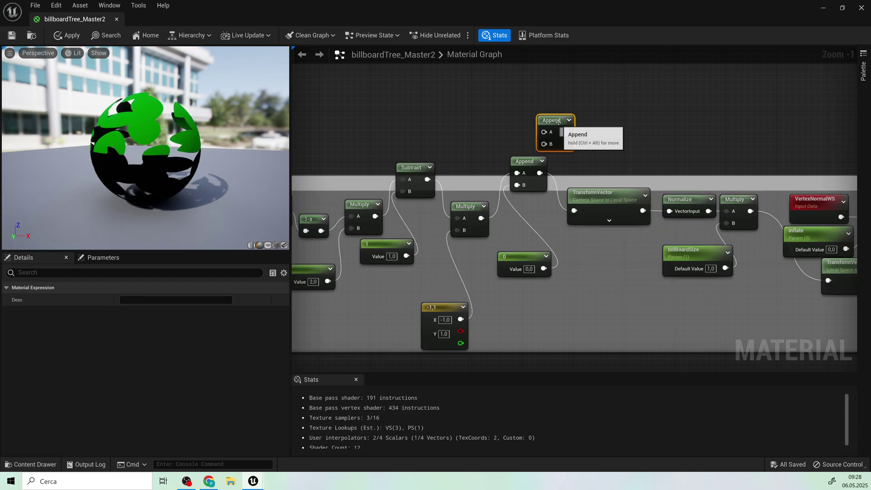
key(Delete)
Inspect the Append node and the constants 0 and 1 feeding the BillboardWPO chain.
click(531, 163)
click(534, 272)
right_drag(608, 303, 677, 273)
scroll(677, 273, down, 1)
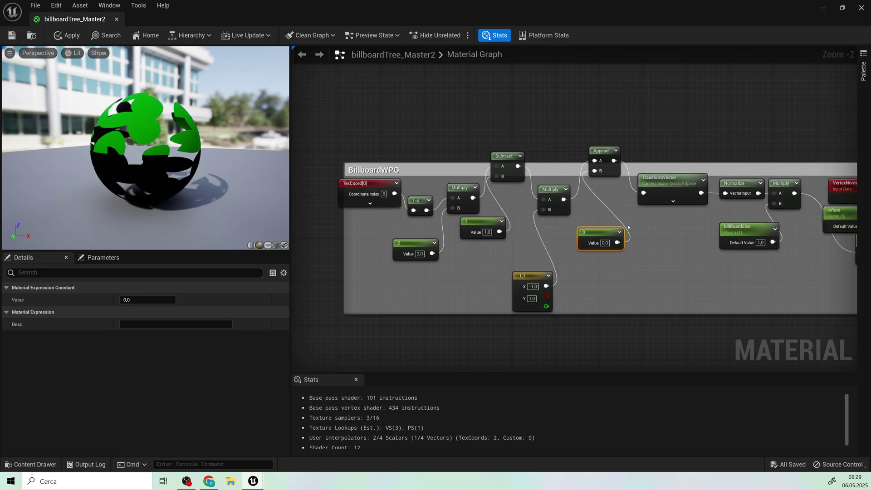
click(488, 230)
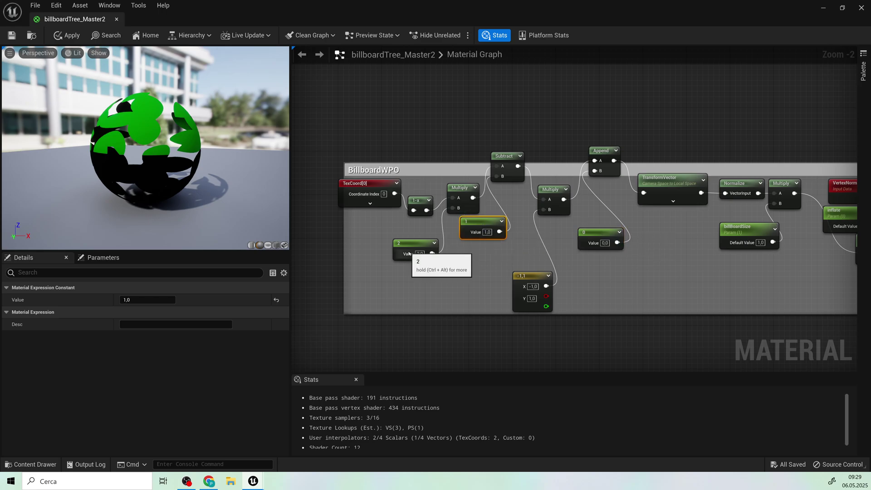
scroll(576, 274, down, 3)
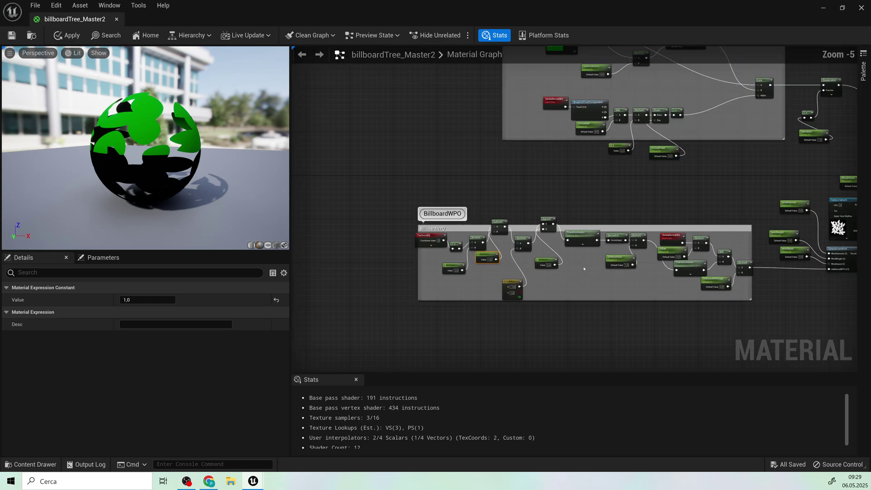
scroll(457, 206, up, 2)
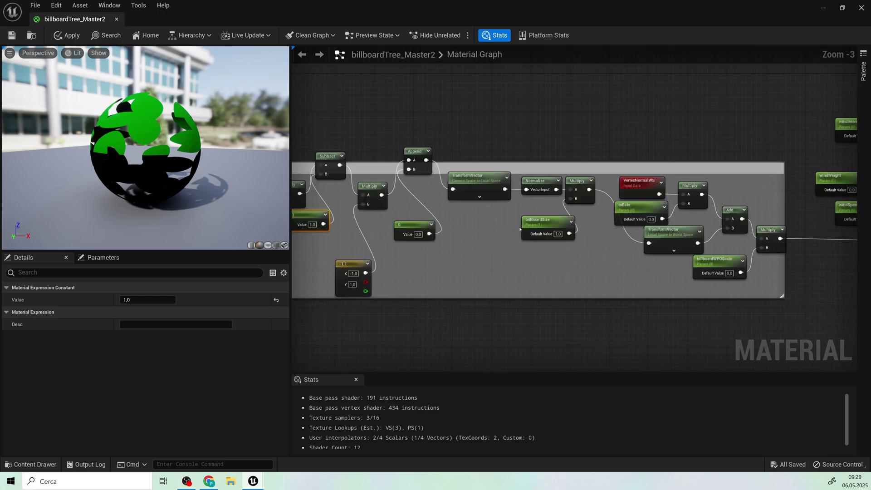
Inspect the TransformVector node that follows Append and its source and destination spaces.
right_drag(487, 221, 500, 255)
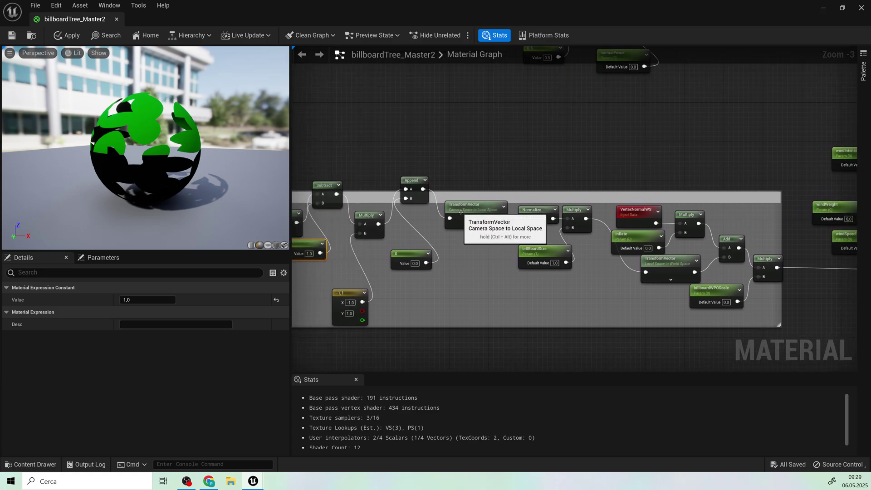
scroll(463, 208, up, 1)
click(485, 205)
right_drag(611, 161, 579, 129)
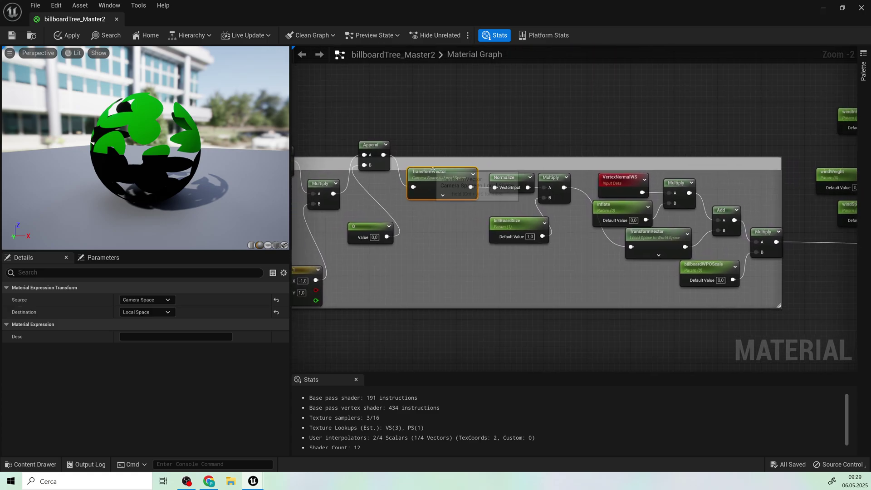
scroll(435, 173, up, 1)
click(433, 186)
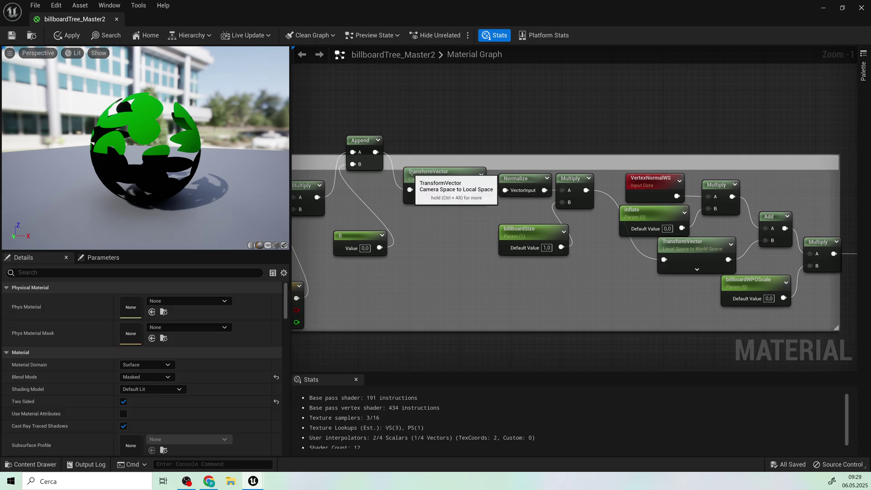
Search for "transform ve", add a TransformVector node above the BillboardWPO group, and delete it again.
right_click(426, 103)
text(transform)
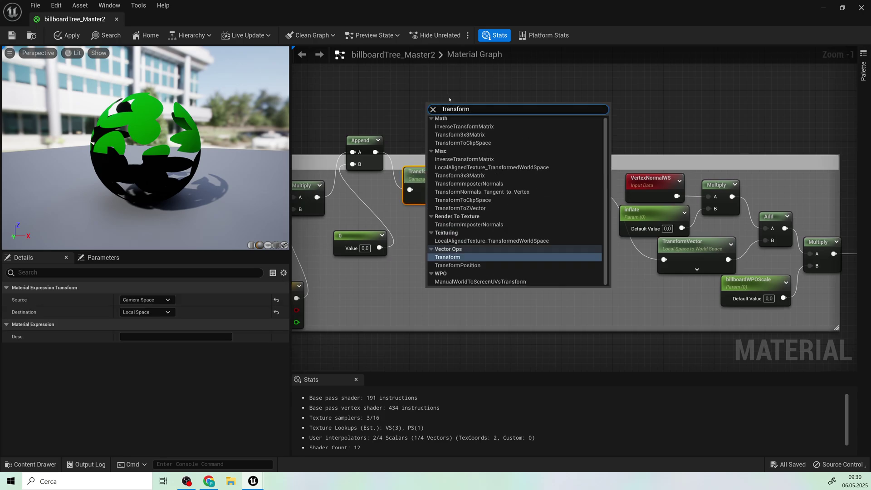
text( ve)
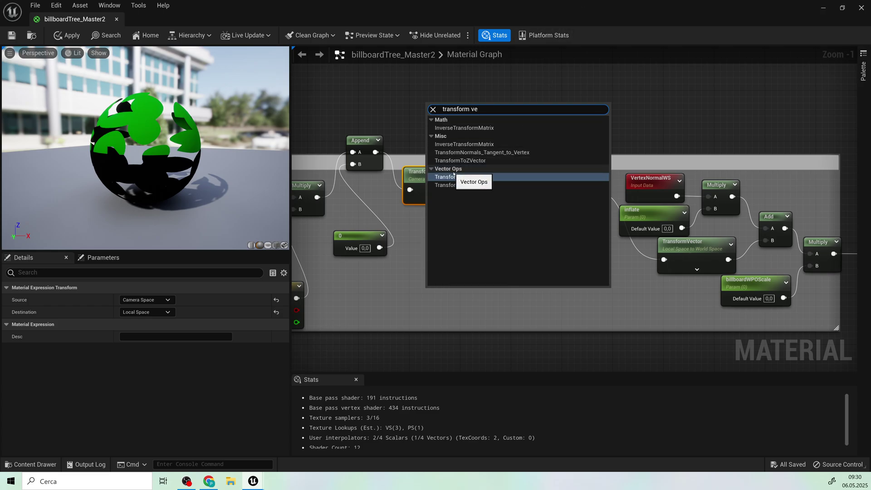
click(454, 172)
click(453, 177)
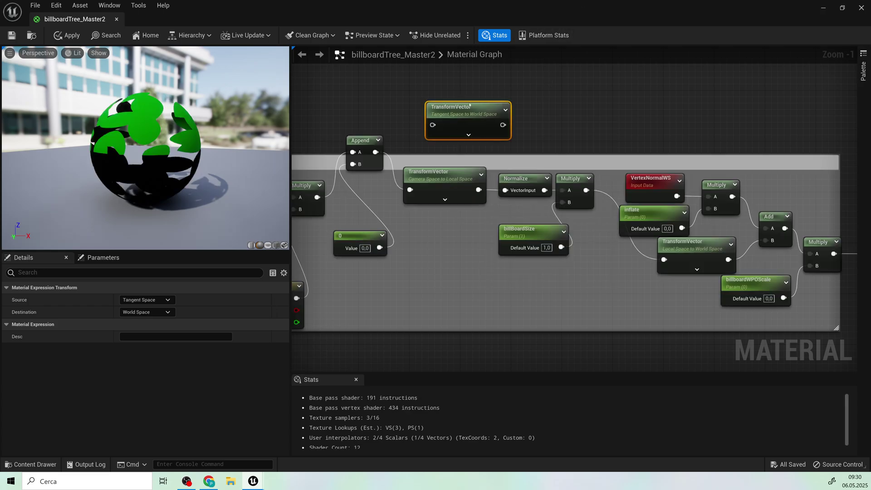
key(Delete)
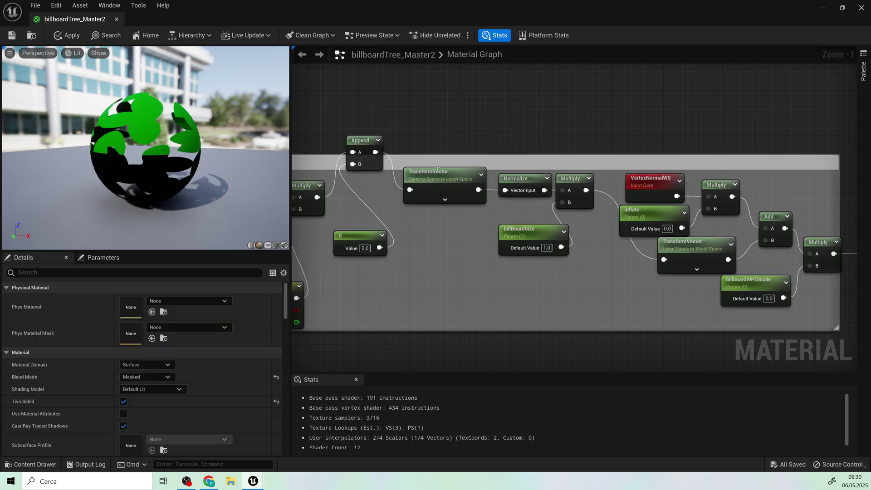
Review the Camera Space to Local Space TransformVector settings and switch the preview mesh to a plane.
click(430, 173)
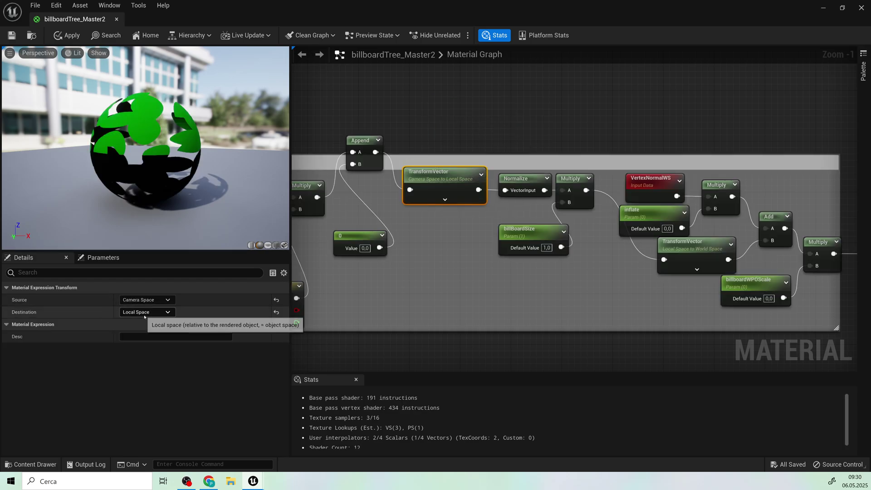
right_drag(475, 260, 392, 264)
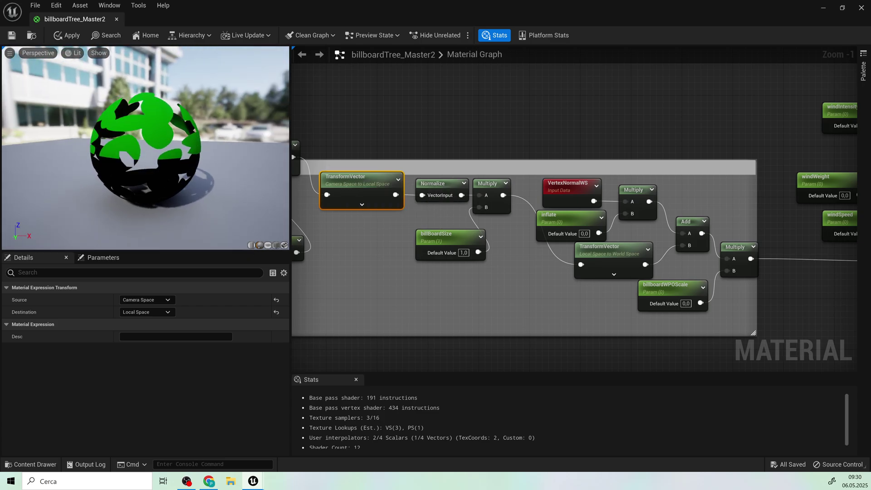
click(268, 245)
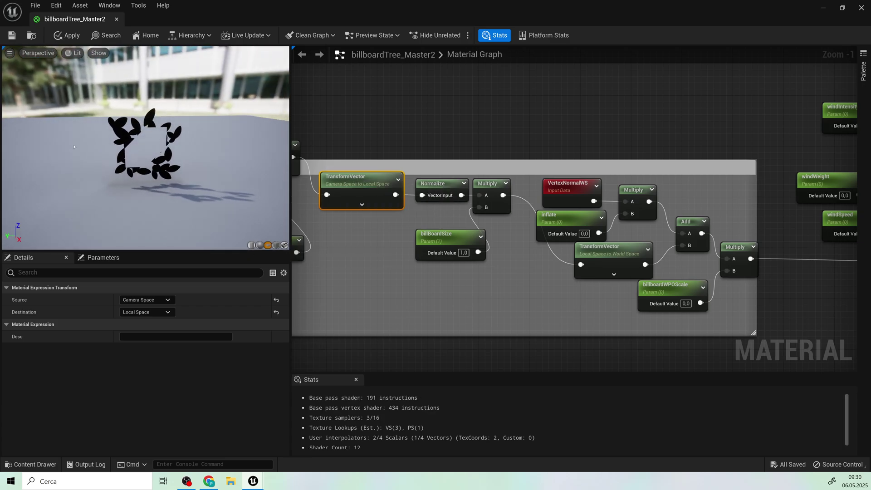
Examine the Normalize node, the billBoardSize parameter and the source and destination of the Local Space to World Space TransformVector.
click(449, 196)
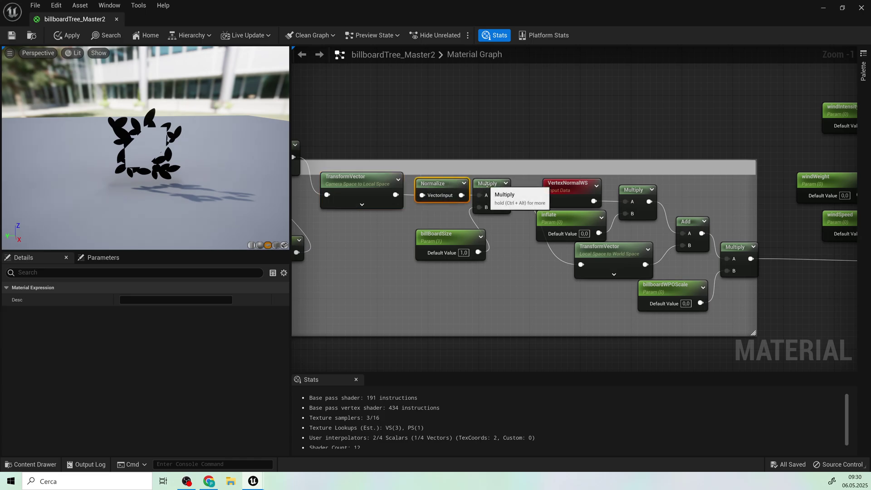
click(454, 243)
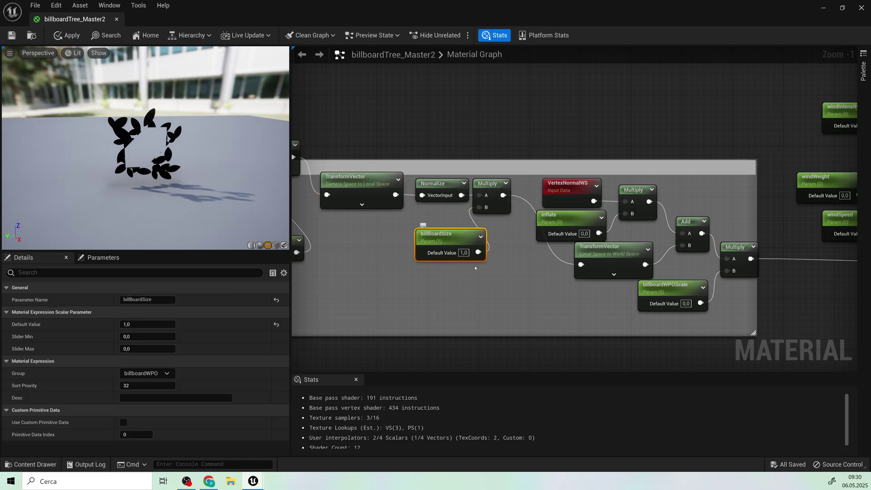
right_drag(523, 266, 430, 262)
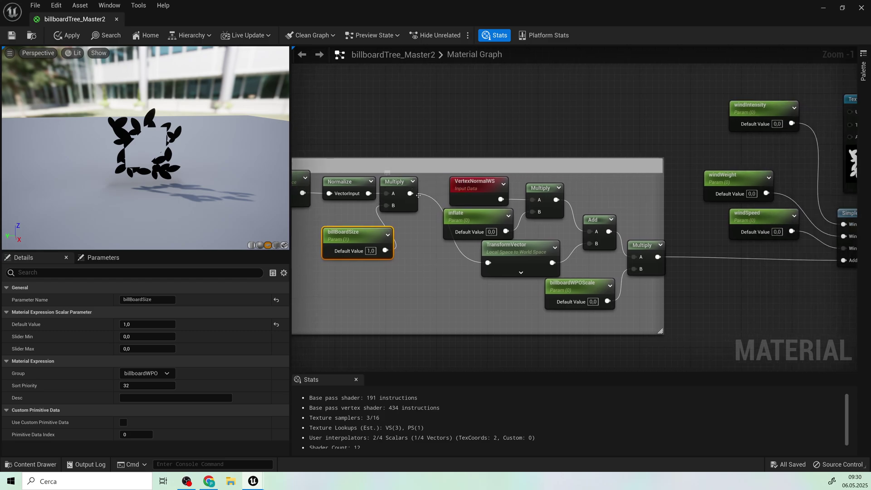
click(499, 247)
right_drag(499, 247, 569, 247)
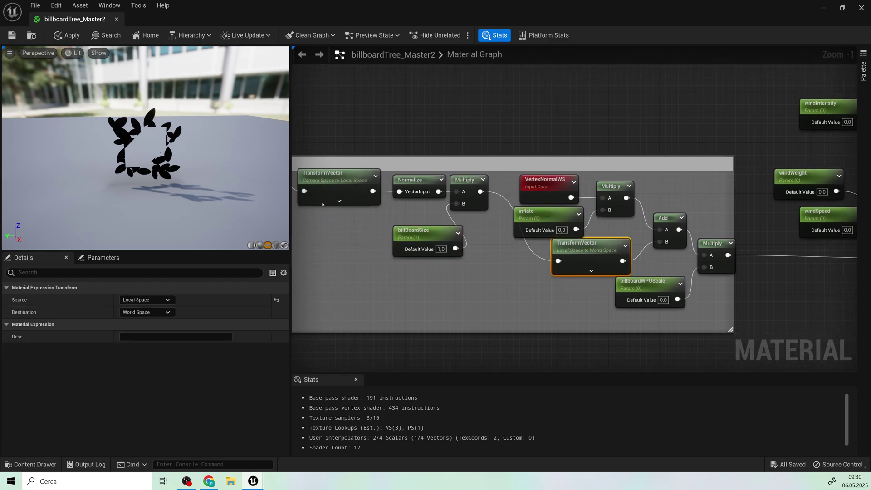
click(319, 186)
click(587, 255)
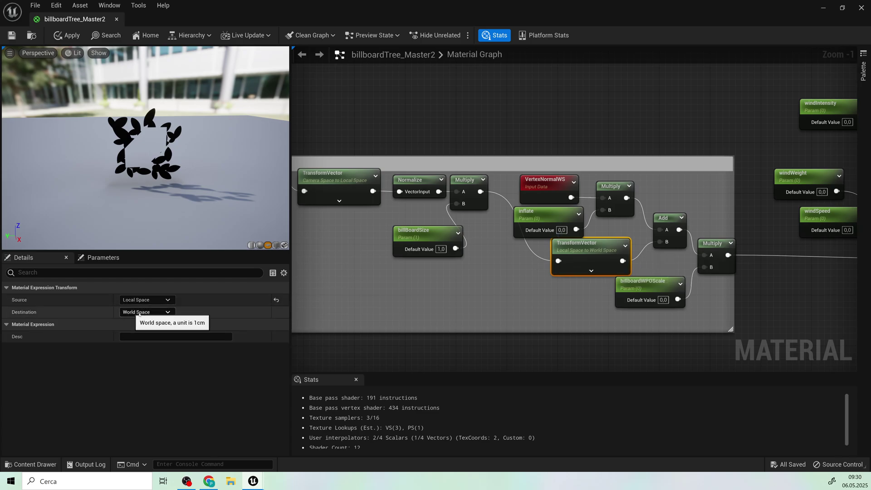
Examine the Add, Multiply, VertexNormalWS and inflate nodes around the Local Space to World Space TransformVector.
right_drag(457, 297, 332, 311)
drag(479, 261, 422, 267)
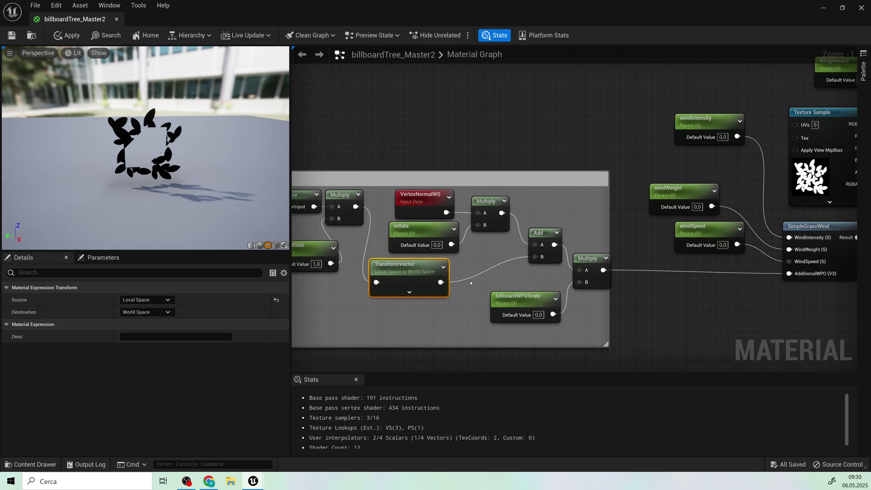
click(542, 234)
click(486, 200)
click(425, 207)
right_drag(414, 145, 580, 142)
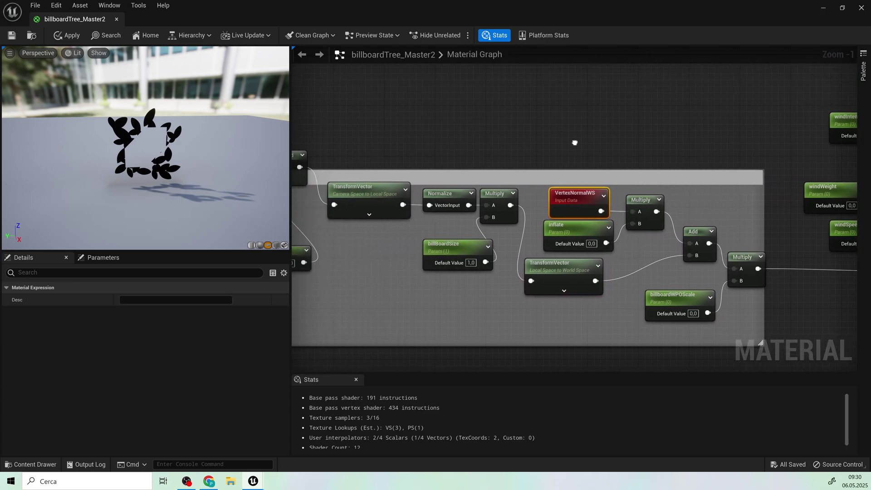
click(581, 228)
Inspect the final Multiply and billboardWPOScale nodes, follow their link into SimpleGrassWind, and review the whole material graph.
right_drag(645, 278, 552, 206)
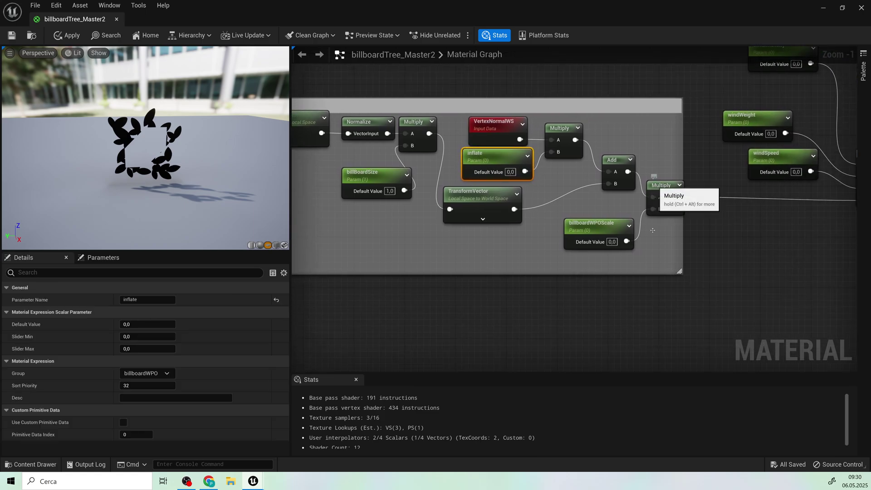
click(655, 202)
click(588, 242)
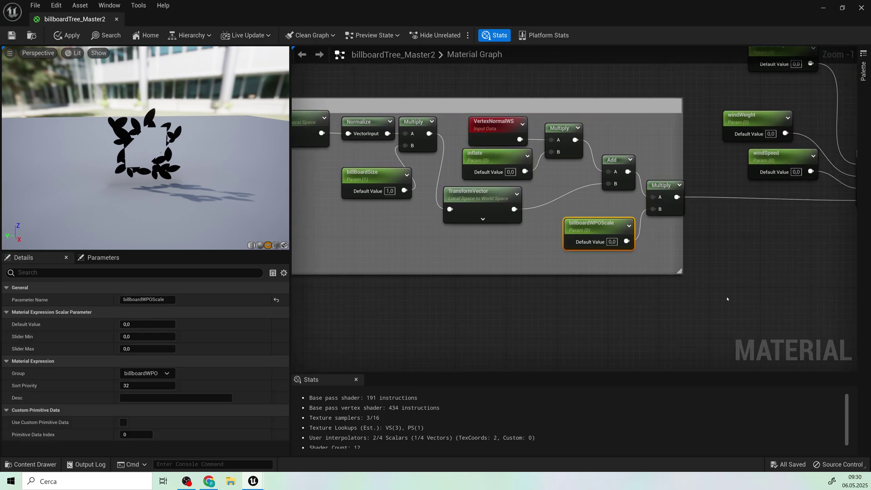
right_drag(743, 299, 634, 303)
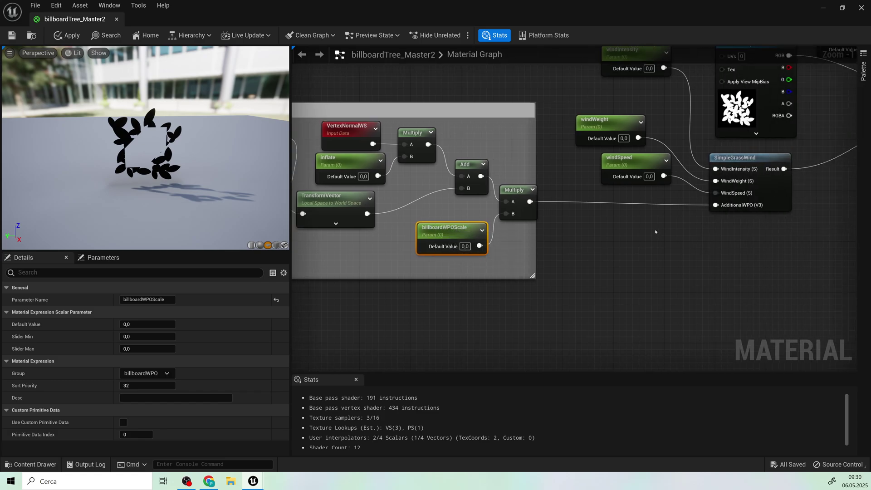
scroll(656, 231, down, 6)
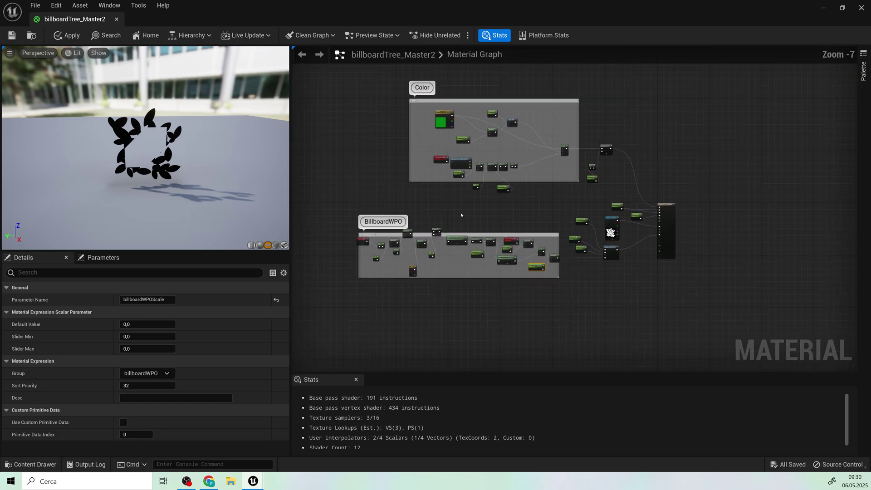
right_drag(455, 213, 500, 189)
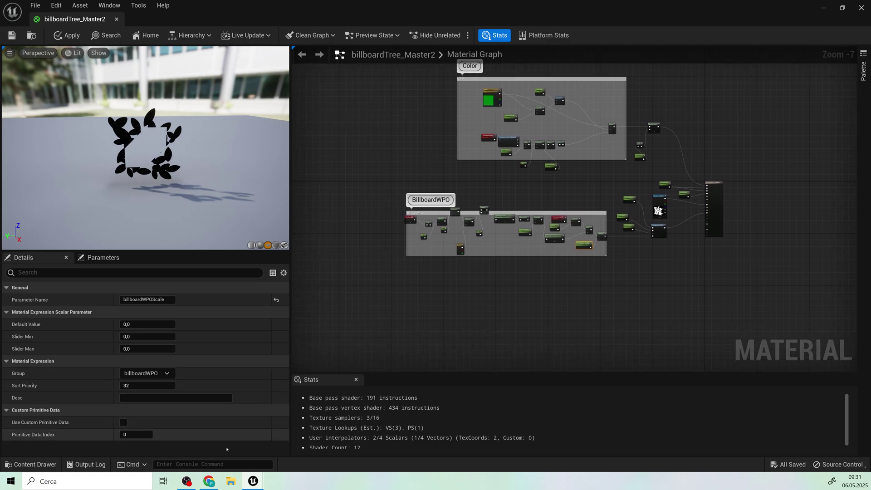
click(696, 141)
right_drag(737, 111, 751, 152)
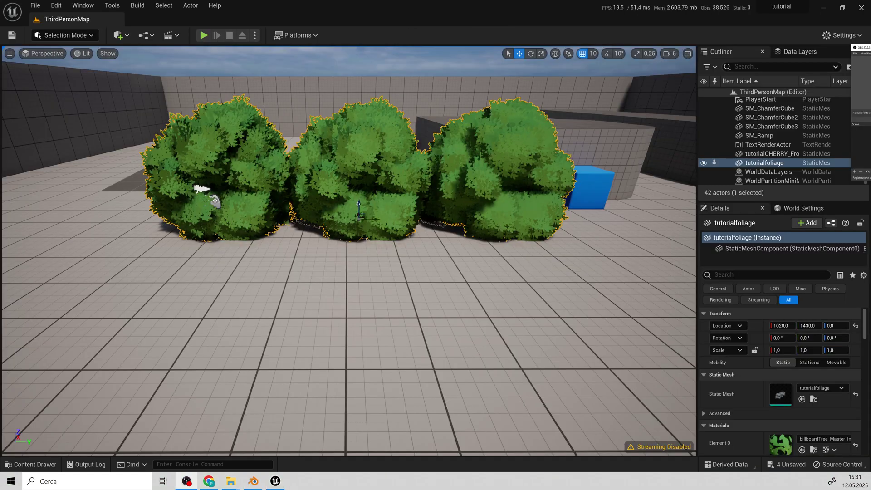
Raise the tutorialfoliage mesh in ThirdPersonMap above the floor to a Z location of 290.
drag(358, 203, 385, 65)
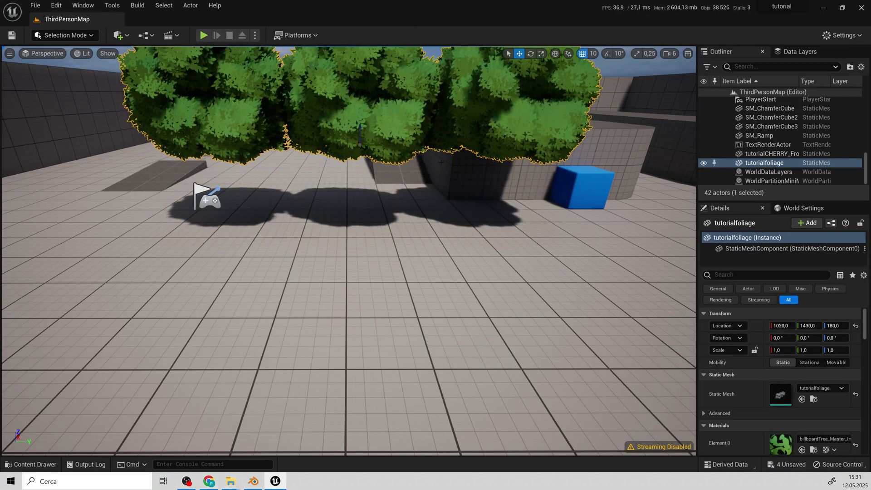
scroll(441, 162, down, 3)
drag(385, 213, 394, 170)
mouse_move(394, 227)
mouse_down()
mouse_move(396, 155)
mouse_move(409, 232)
mouse_up()
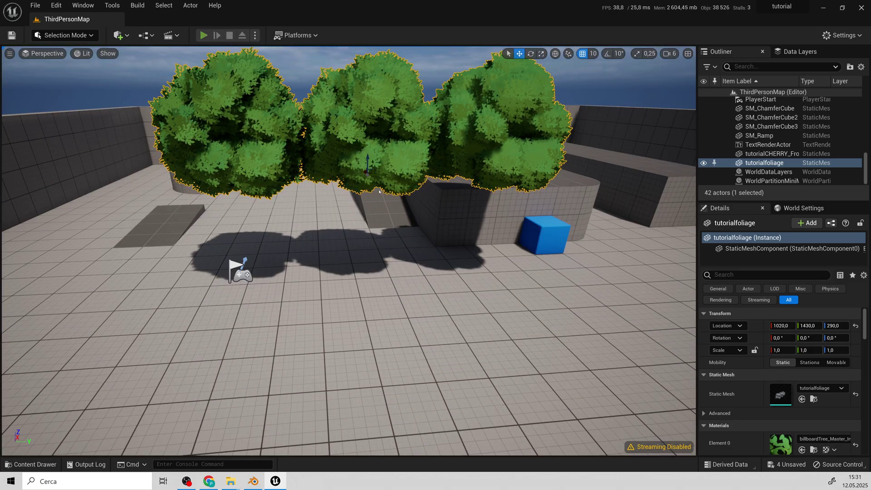
Play-test the level, walk the character around beneath the raised foliage to view it from below, and stop the session.
click(204, 34)
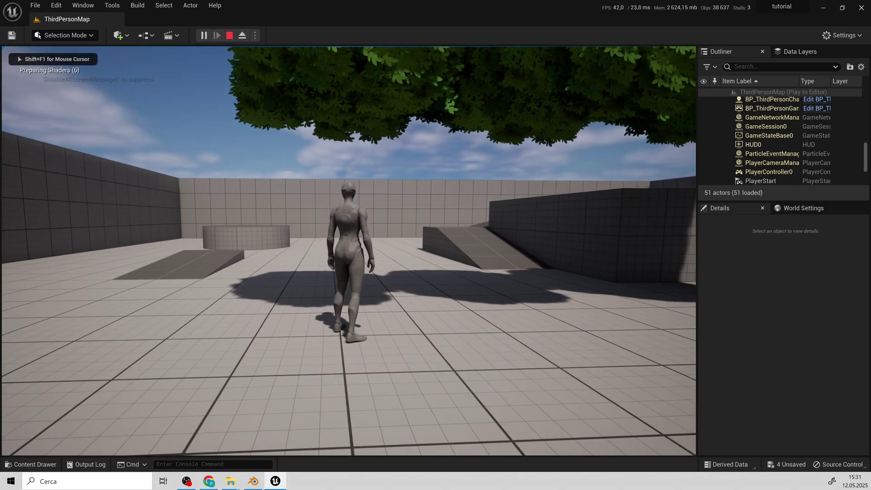
key(a)
key(w)
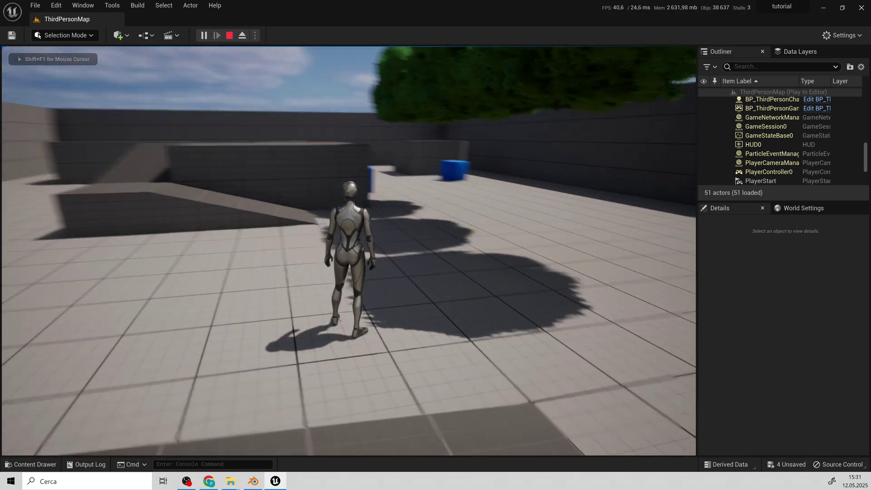
key(w)
key(d)
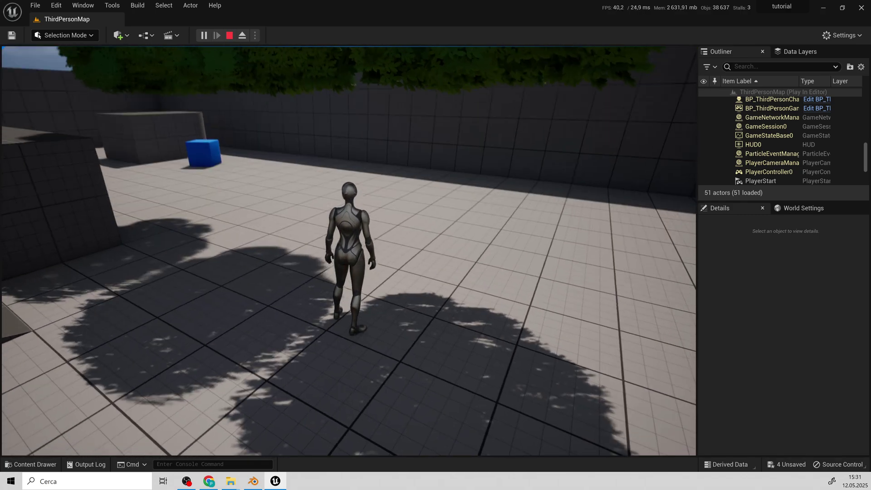
key(a)
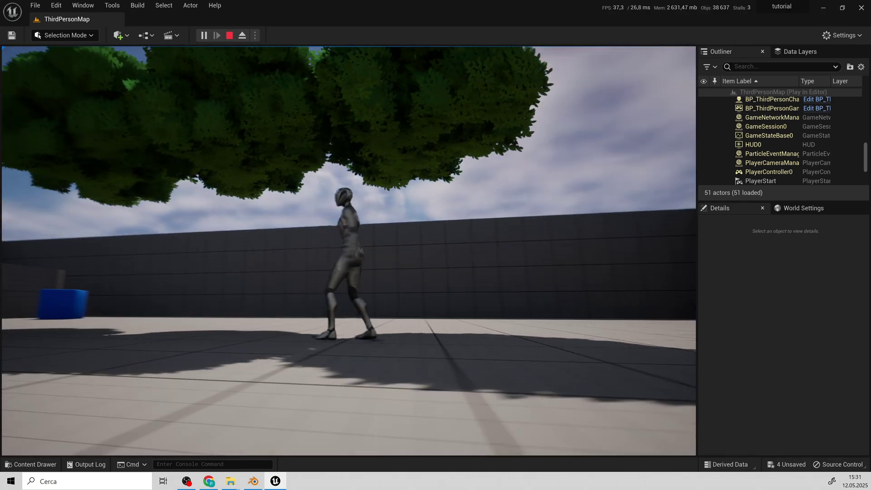
key(a)
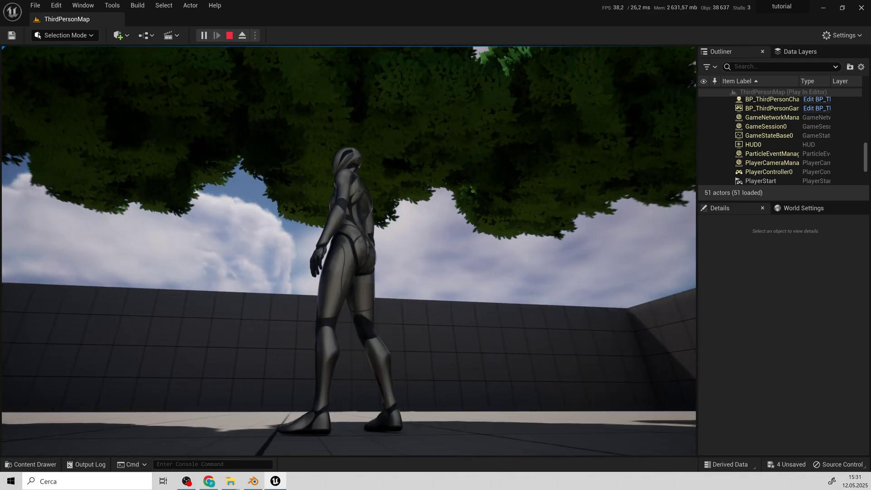
key(Escape)
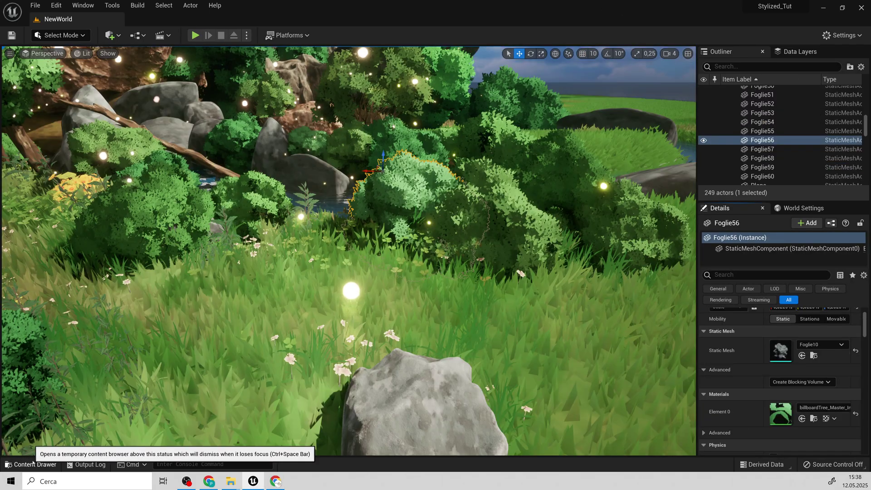
Place the tutorialfoliage static mesh on the grass behind the front rock and rotate it so its three bushes stand side by side.
key(ctrl+space)
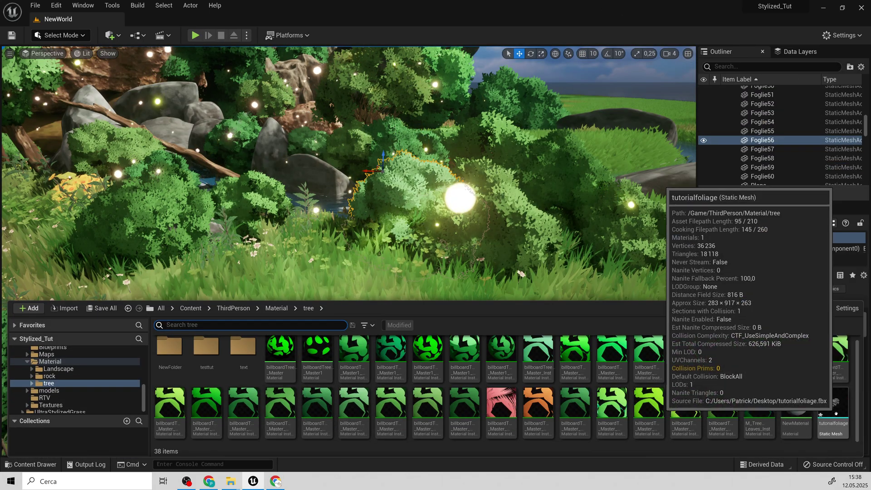
drag(834, 403, 367, 272)
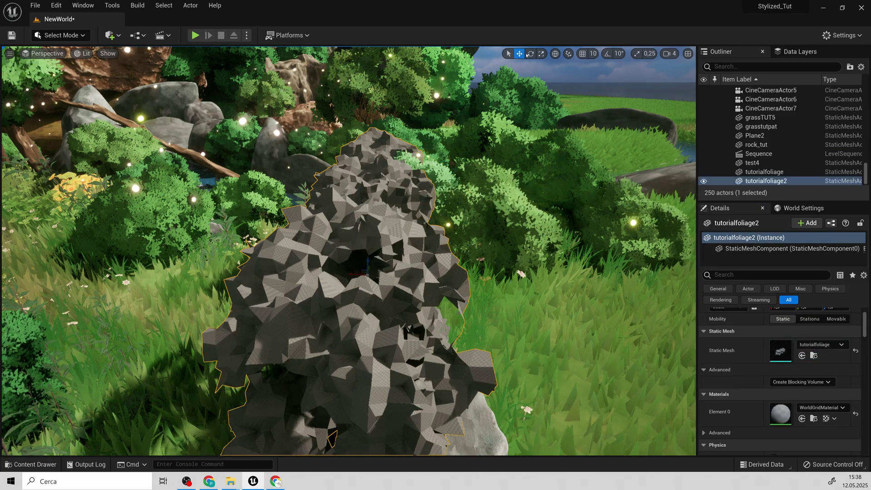
click(531, 54)
drag(382, 286, 369, 279)
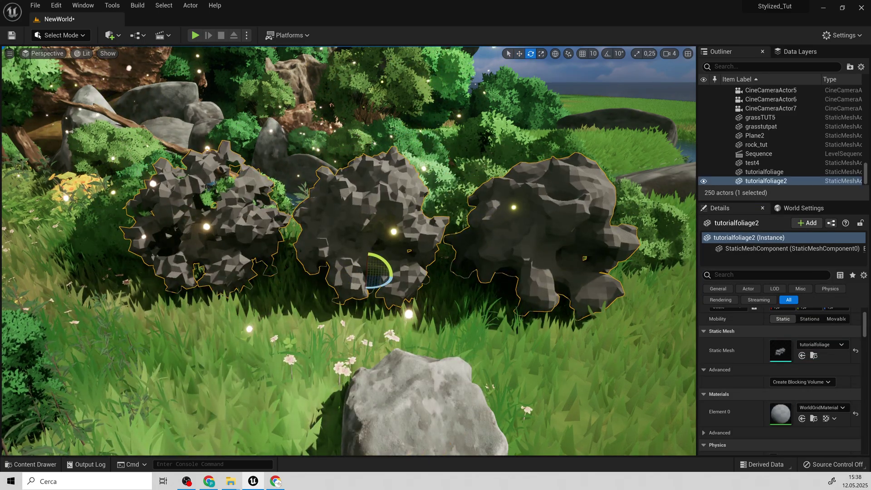
Reposition the placed three-bush mesh on the grass between the front rock and the background foliage.
click(520, 54)
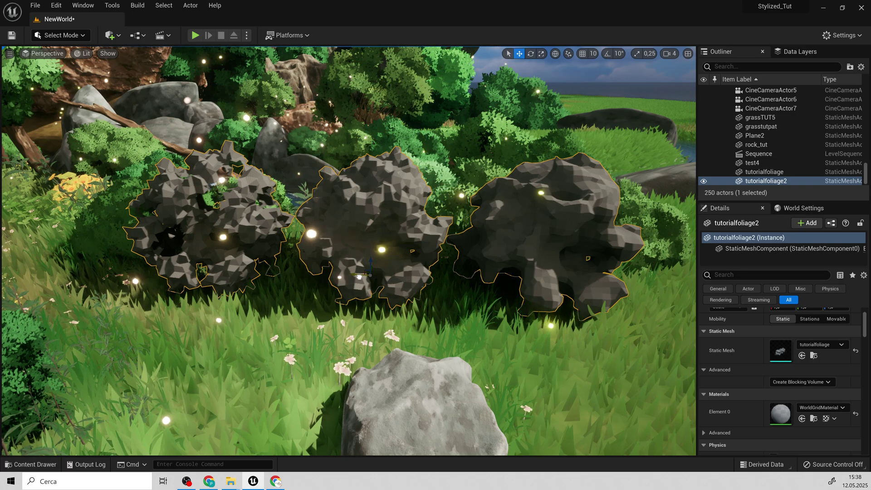
drag(359, 275, 447, 309)
right_drag(478, 251, 530, 224)
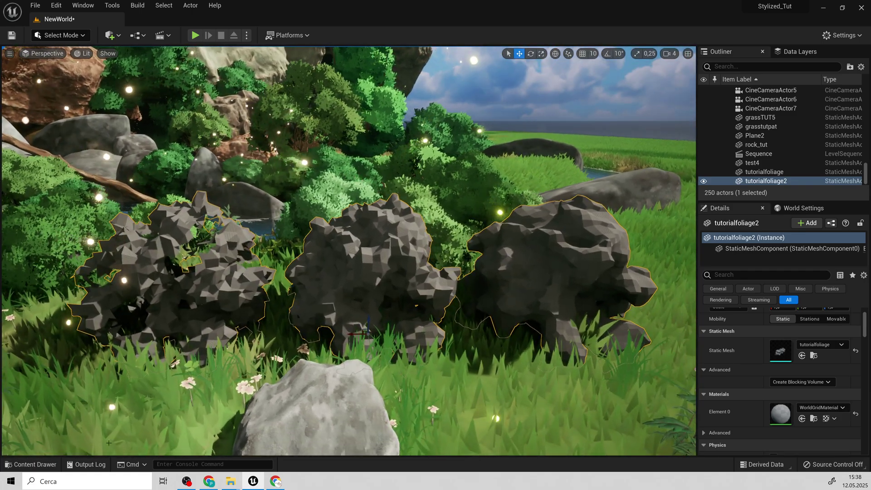
Assign a dark green billboardTree_Master material instance from the tree folder to the placed three-bush mesh.
click(30, 465)
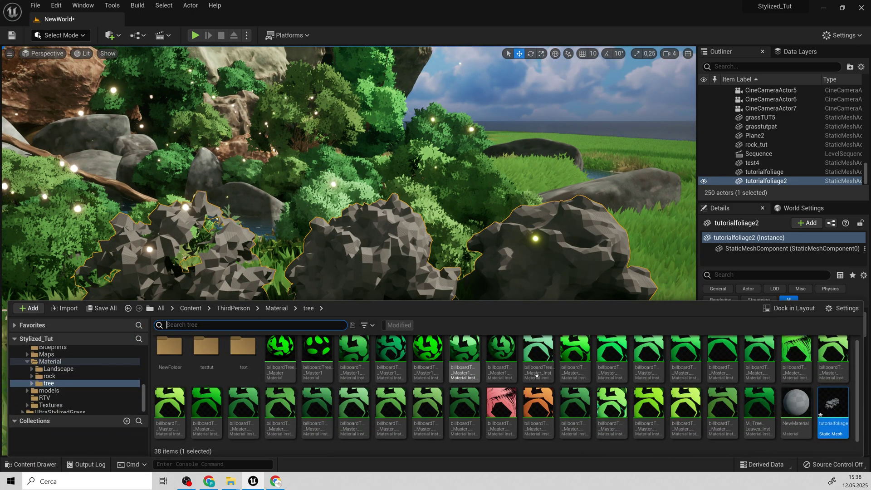
click(710, 402)
drag(711, 403, 567, 259)
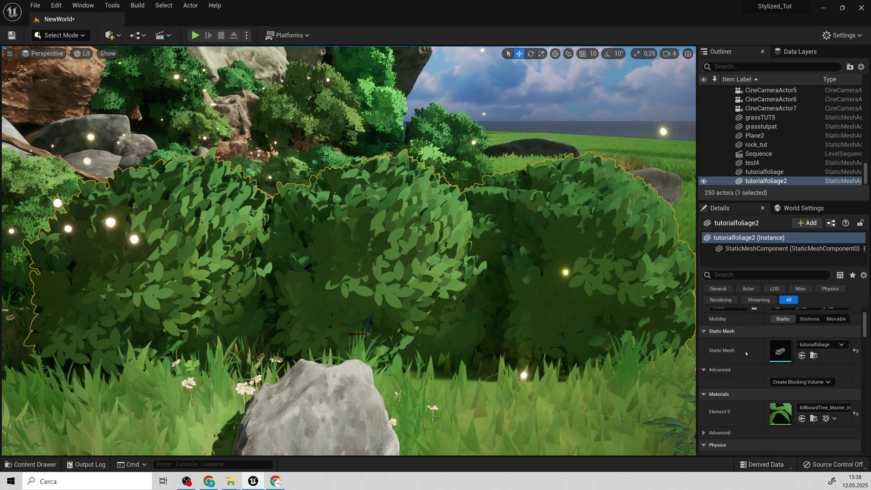
In the bushes' material instance, set billboardWPOScale to 7, inflate to 1.5 and billBoardSize to about 4.23.
double_click(776, 415)
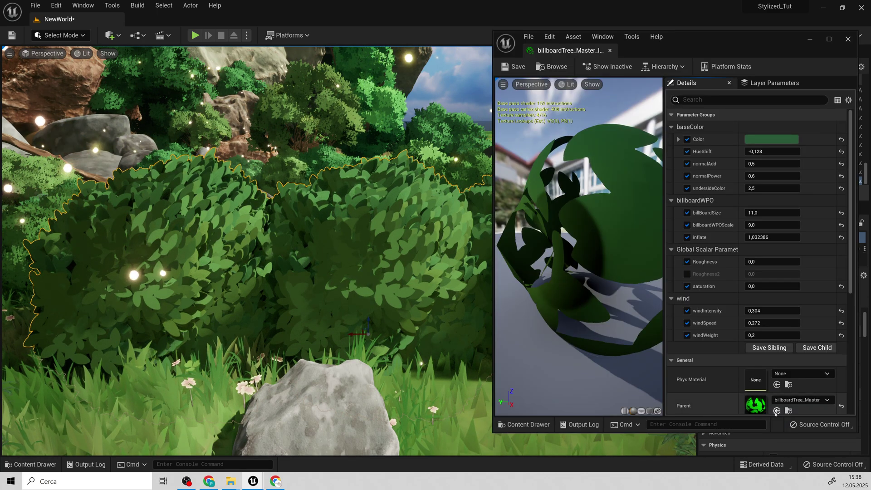
click(763, 228)
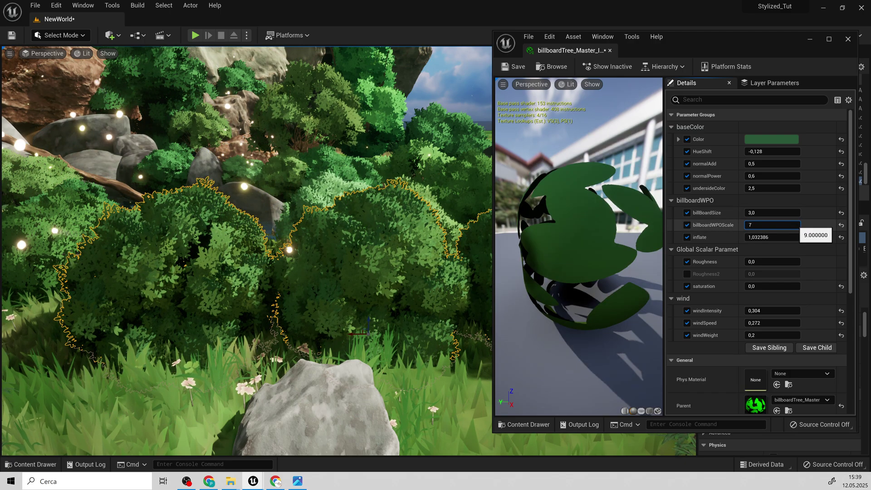
key(Tab)
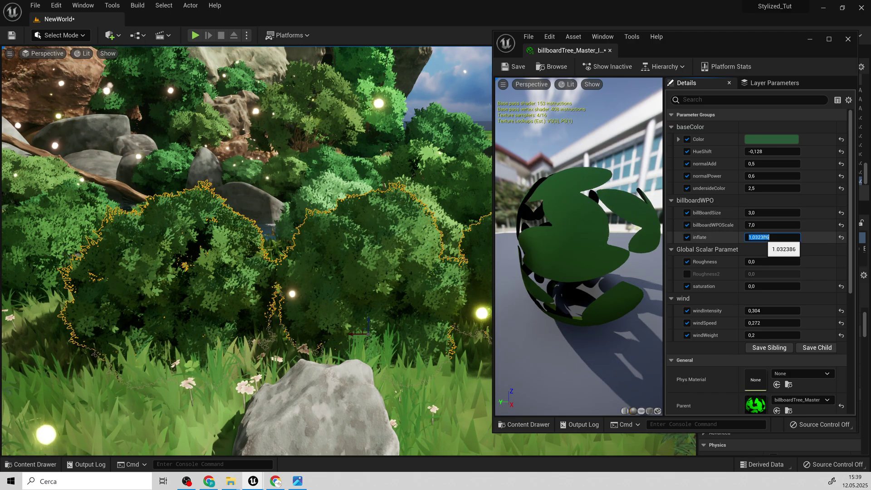
text(1,5)
key(Return)
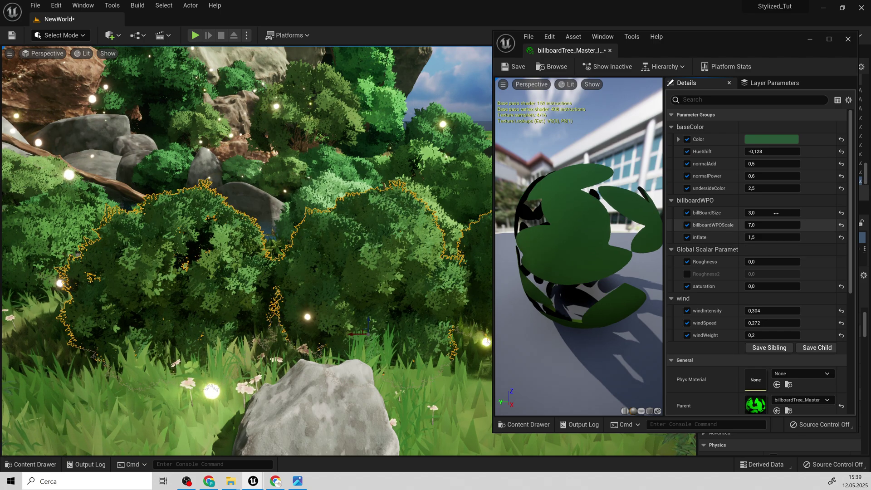
drag(764, 217, 790, 212)
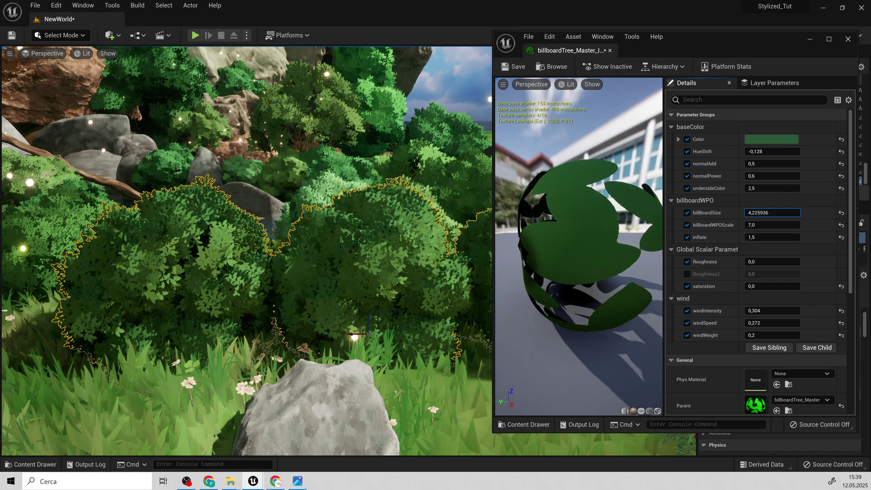
click(811, 39)
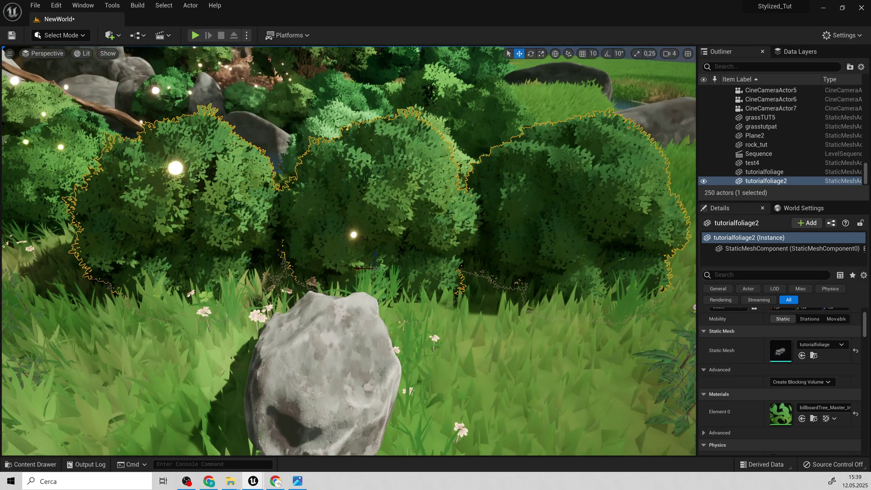
Examine the placed bushes among the neighbouring foliage from several angles, leaving the three-bush mesh selected.
right_drag(474, 244, 493, 241)
click(479, 155)
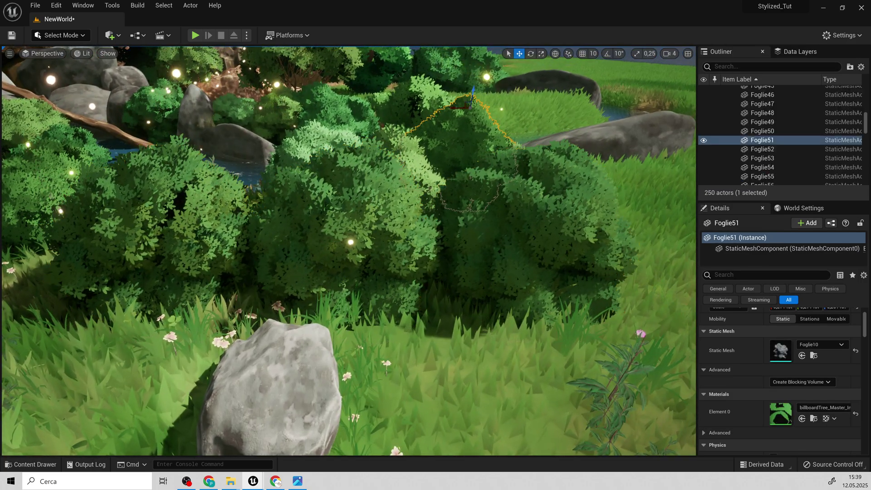
right_drag(480, 155, 459, 148)
right_drag(521, 240, 515, 240)
click(376, 232)
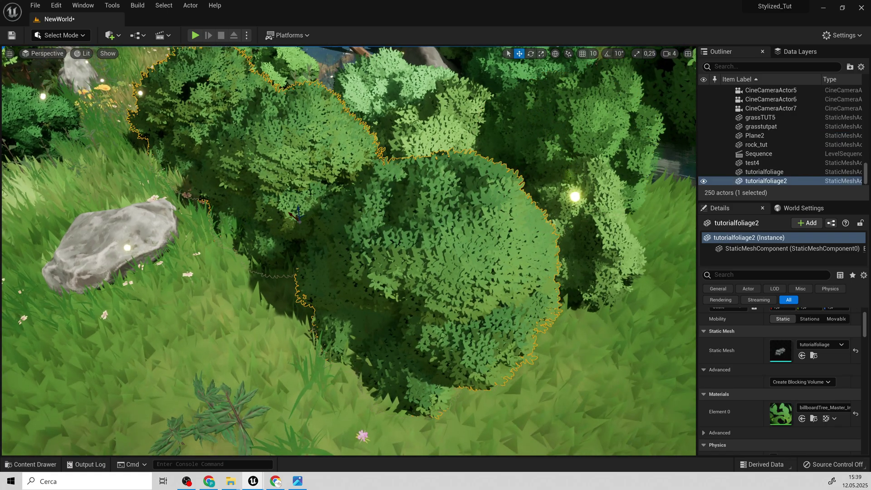